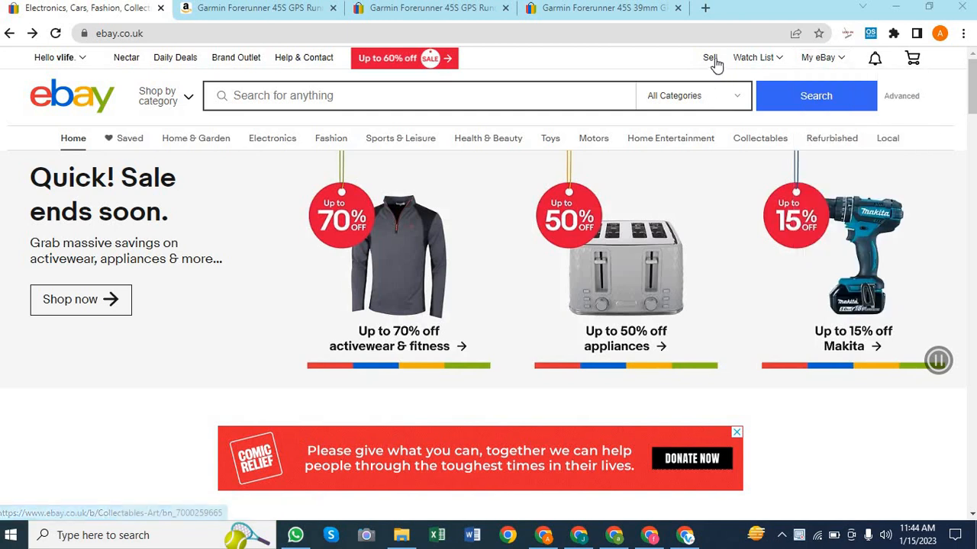
Open eBay's Start your listing page, then bring the Amazon Garmin Forerunner 45S tab forward
click(711, 61)
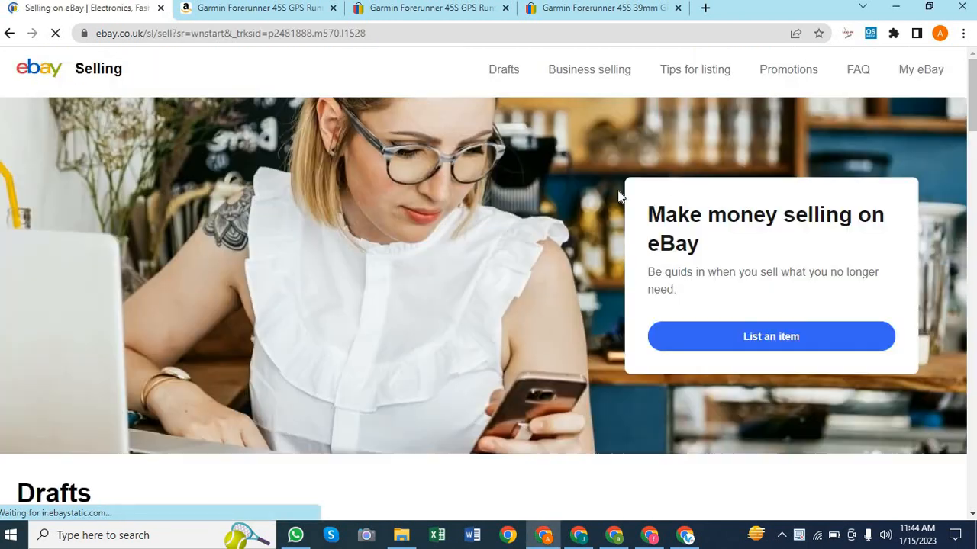
click(750, 336)
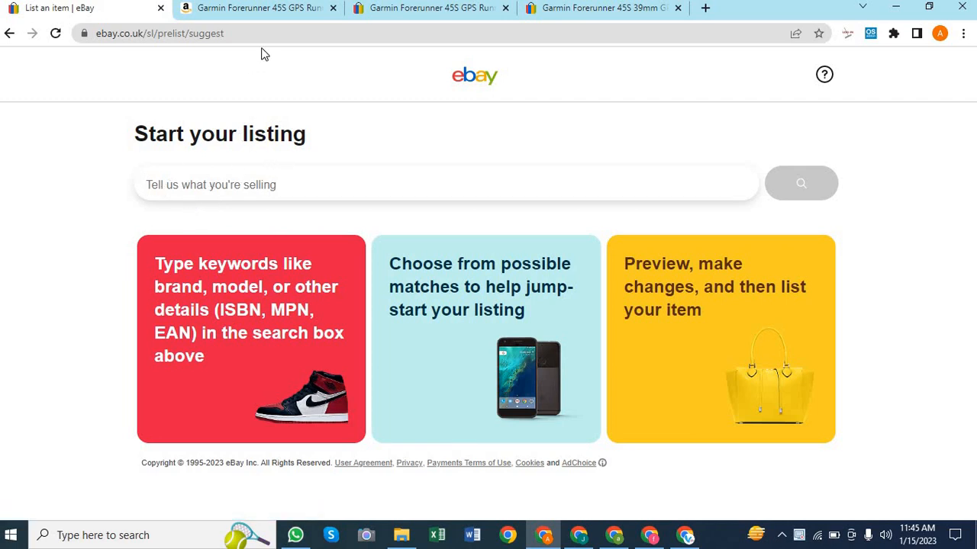
click(260, 9)
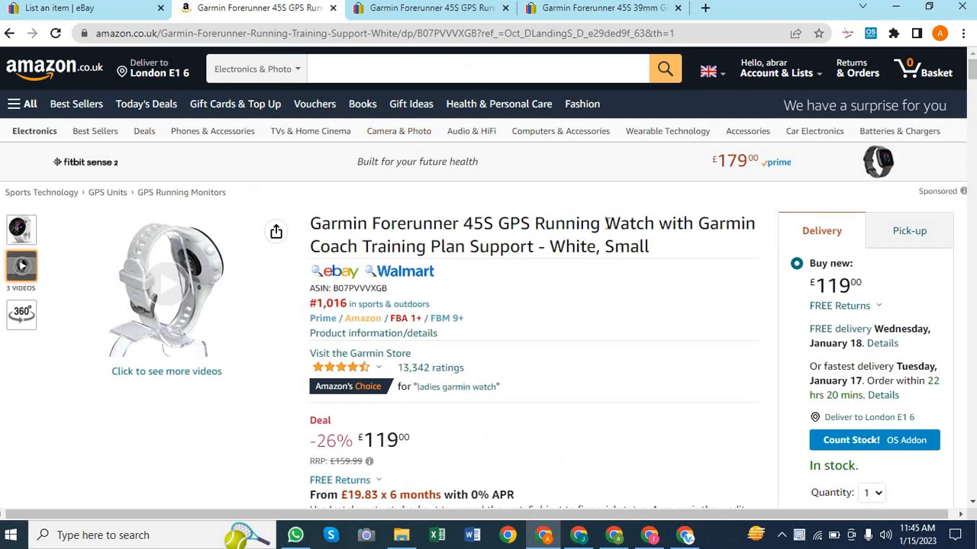
Copy 'Garmin Forerunner 45S GPS Running Watch' from the Amazon title and return to eBay
drag(410, 206, 307, 228)
key(ctrl+c)
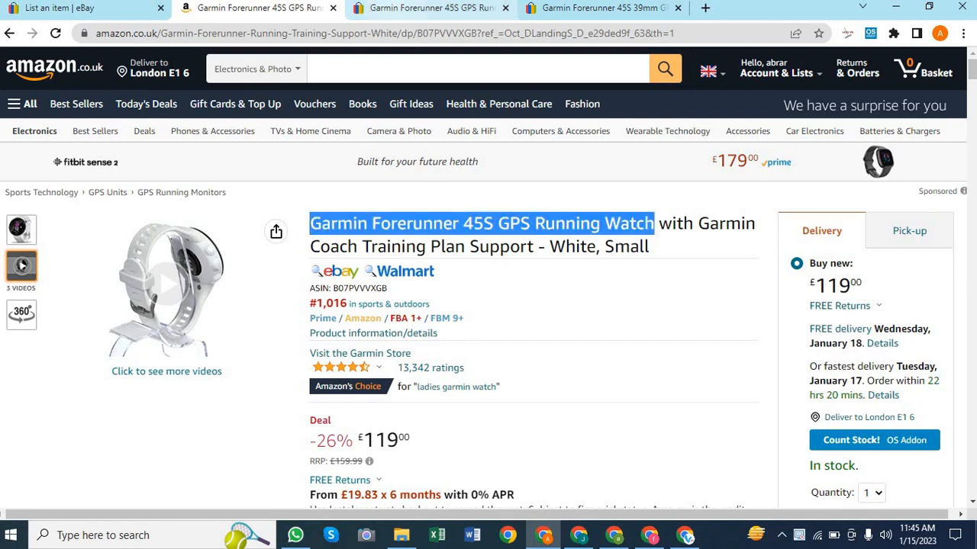
click(122, 14)
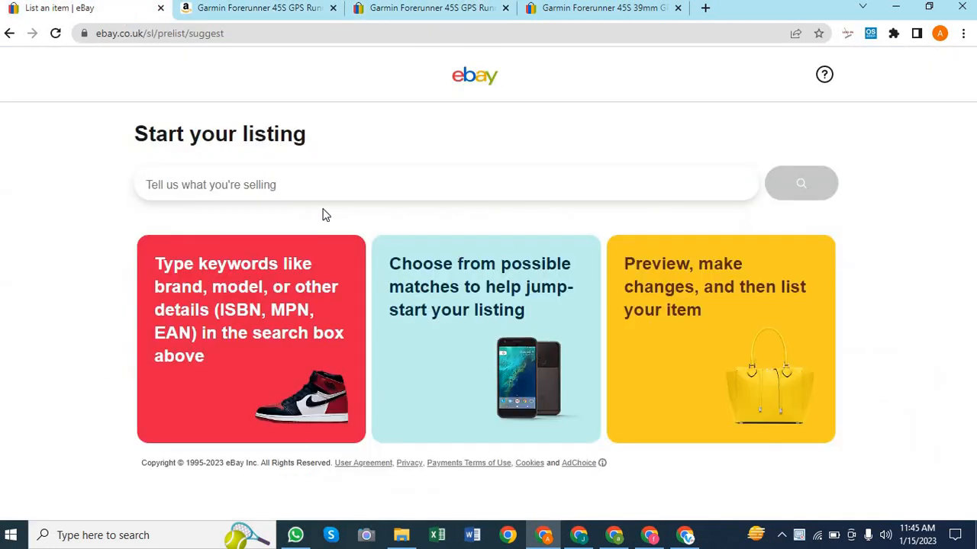
Search eBay for the pasted product name 'Garmin Forerunner 45S GPS Running Watch'
click(214, 190)
key(ctrl+v)
key(Return)
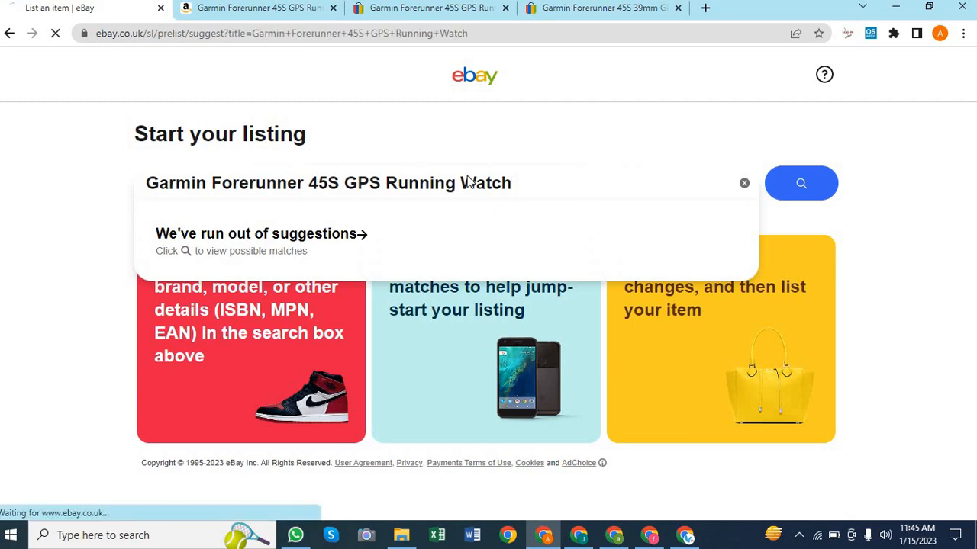
click(246, 8)
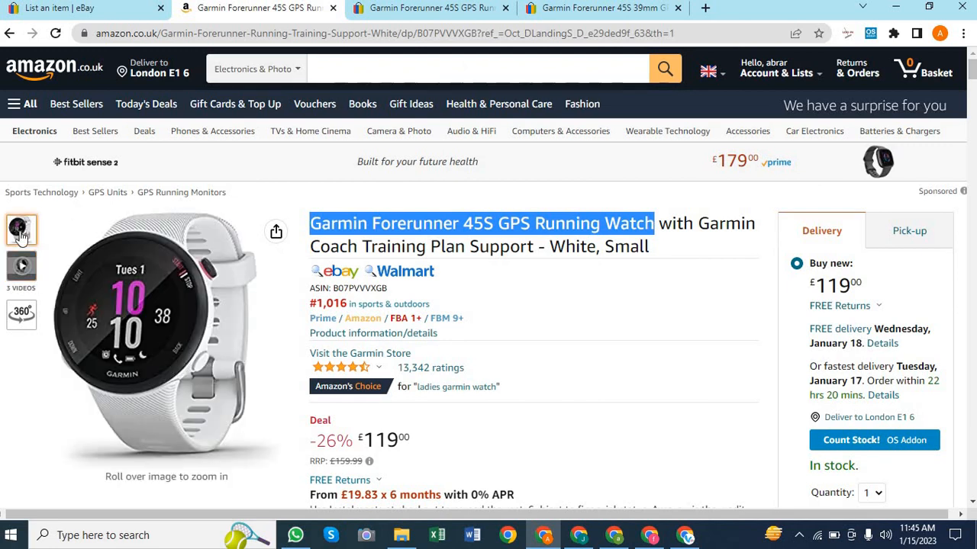
click(124, 9)
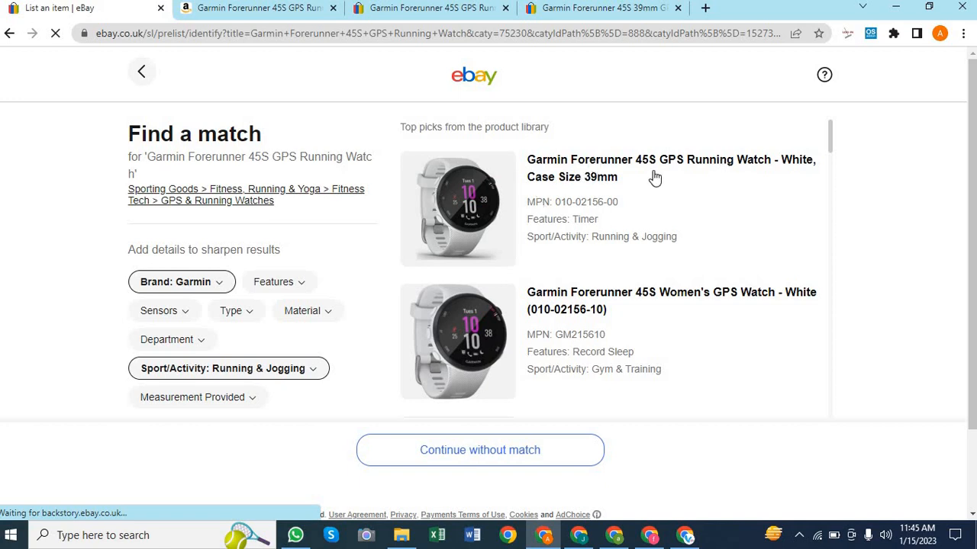
Pick the White, 39mm Forerunner 45S match in New condition and continue to the listing
click(576, 168)
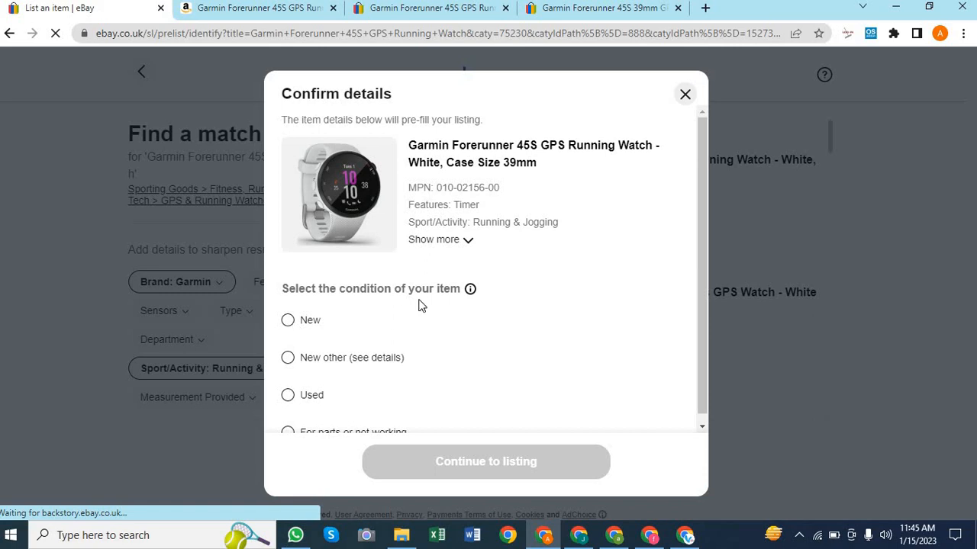
scroll(418, 305, down, 1)
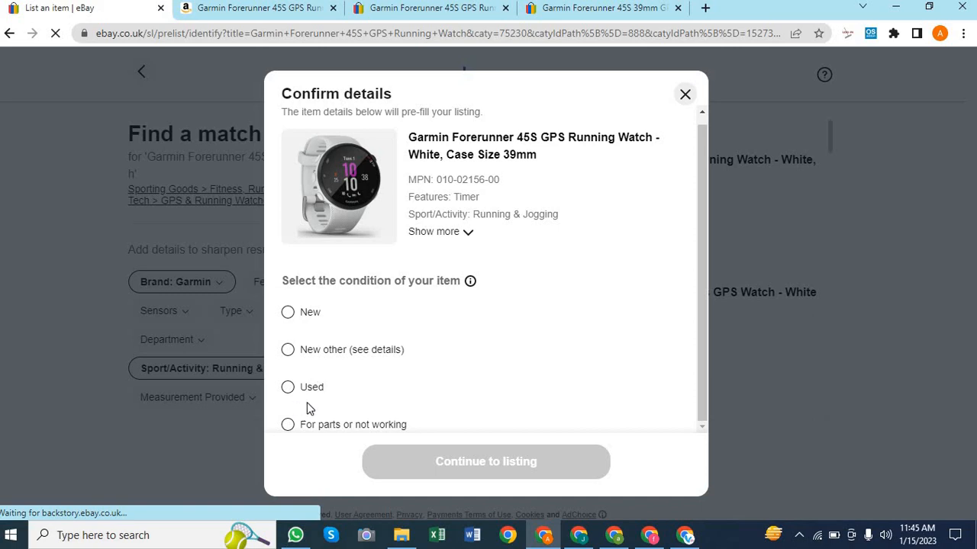
click(288, 314)
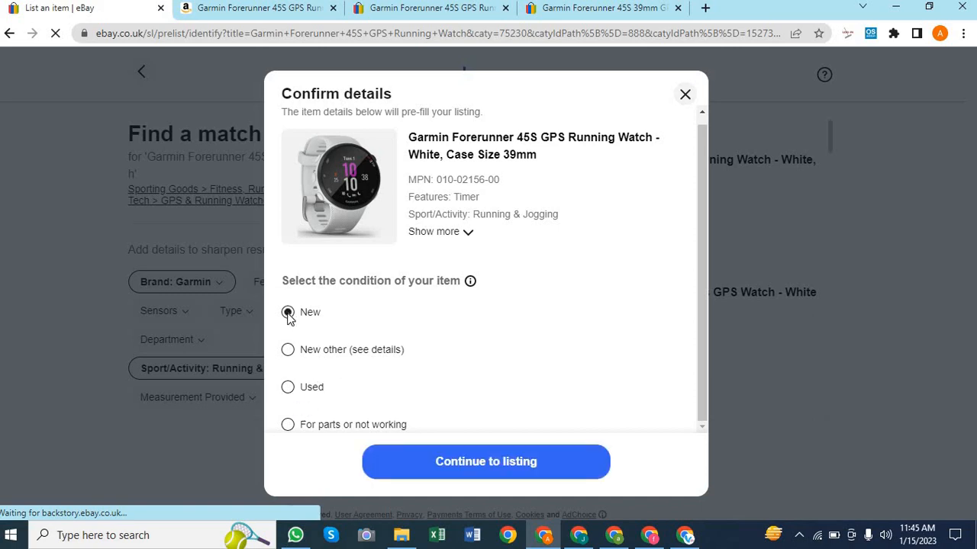
click(487, 463)
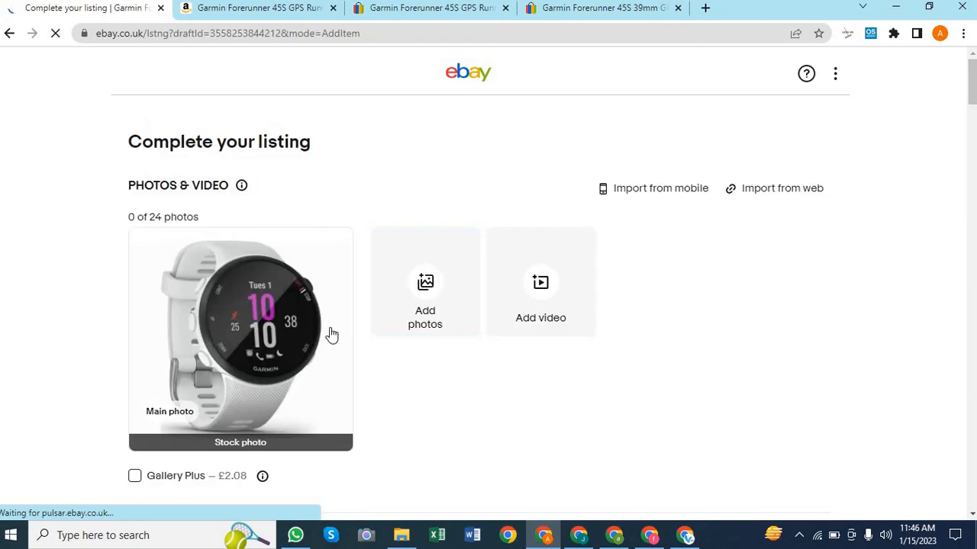
Review the prefilled title, GPS & Running Watches category and Garmin brand, then switch to Amazon
scroll(566, 381, down, 3)
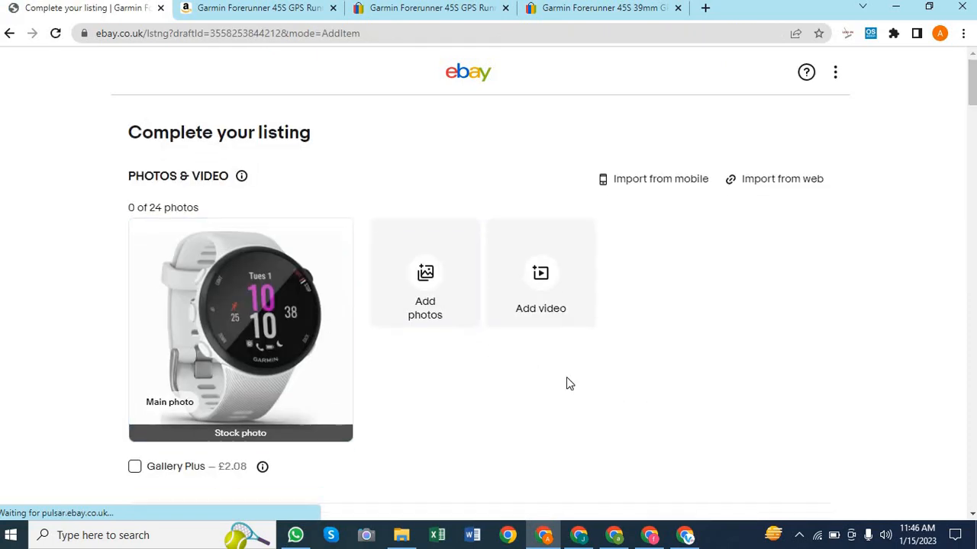
scroll(316, 447, down, 2)
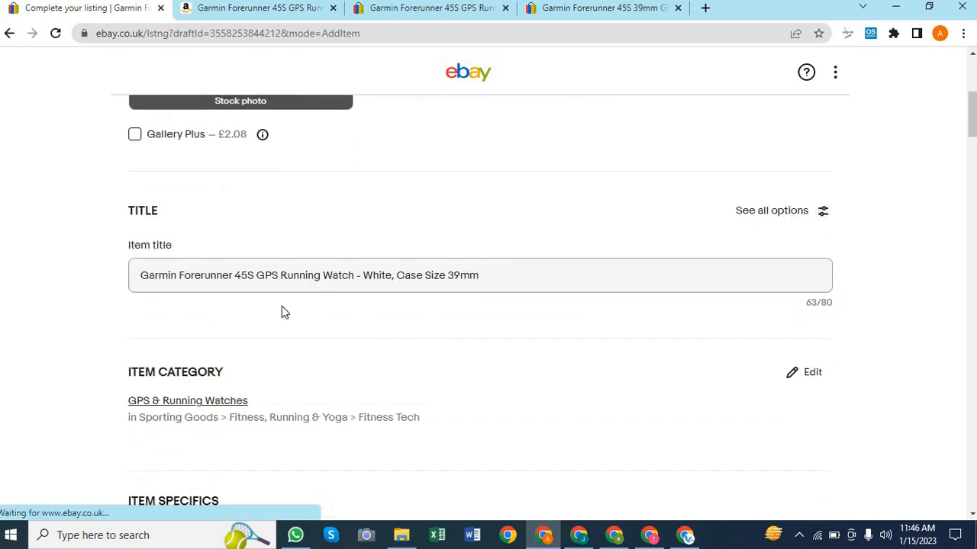
scroll(467, 351, down, 4)
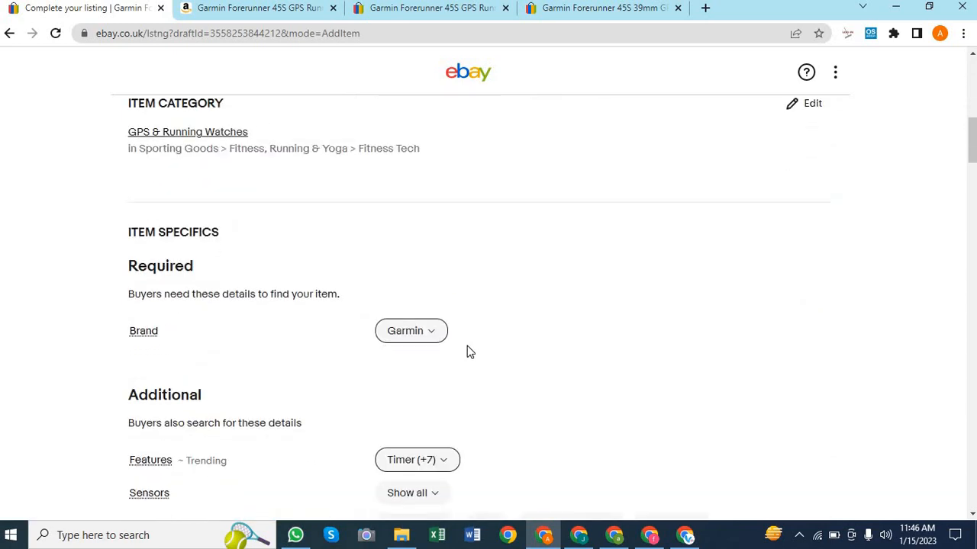
scroll(467, 351, up, 8)
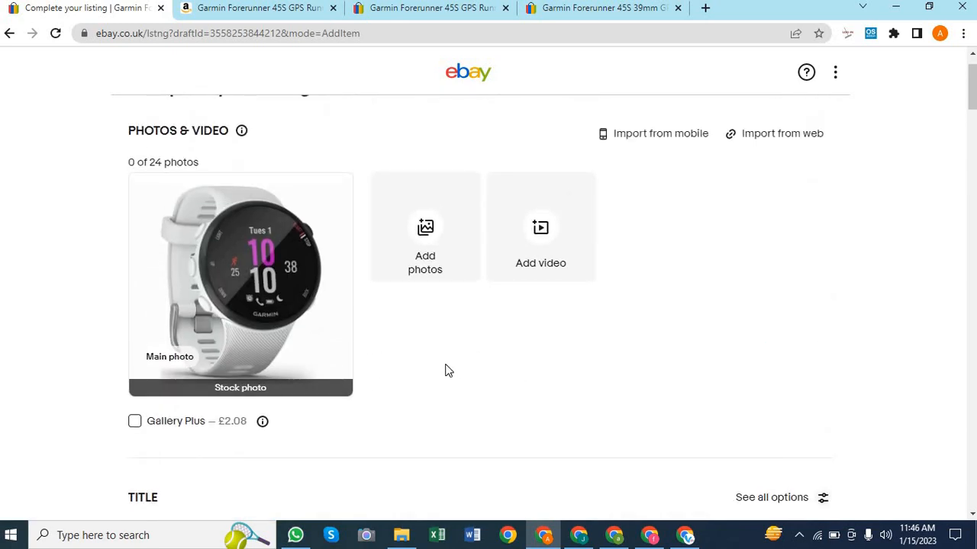
scroll(448, 371, up, 1)
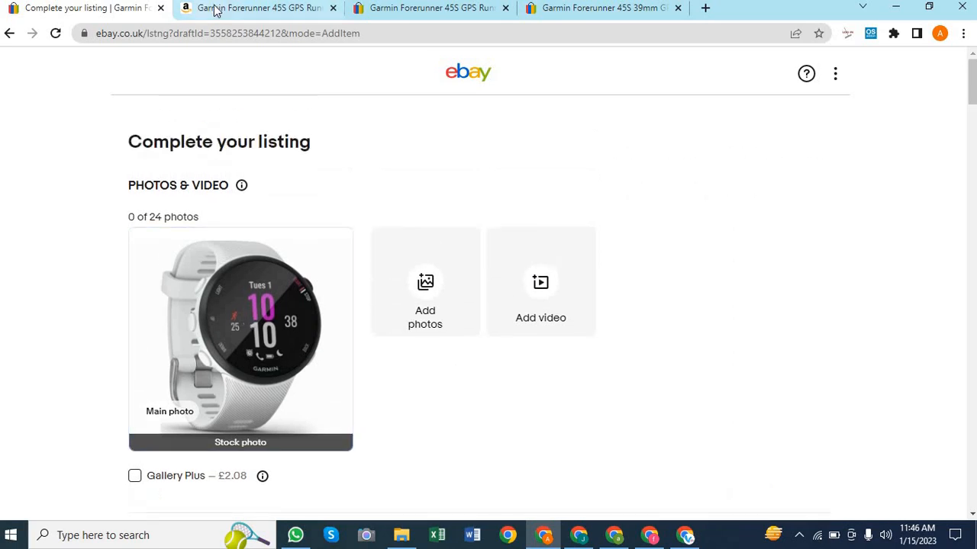
click(246, 8)
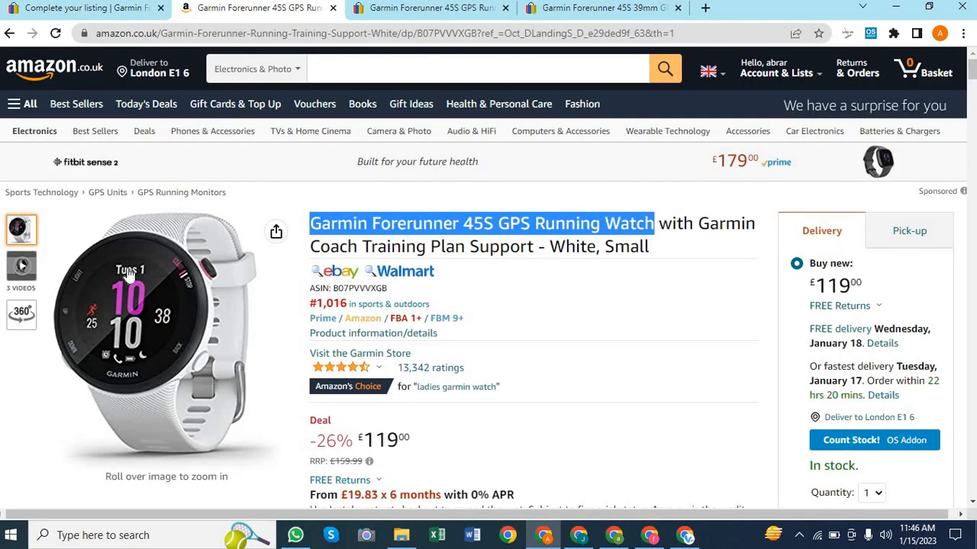
Start saving the Amazon product image, cancel the Save As dialog, and return to the eBay draft
right_click(129, 276)
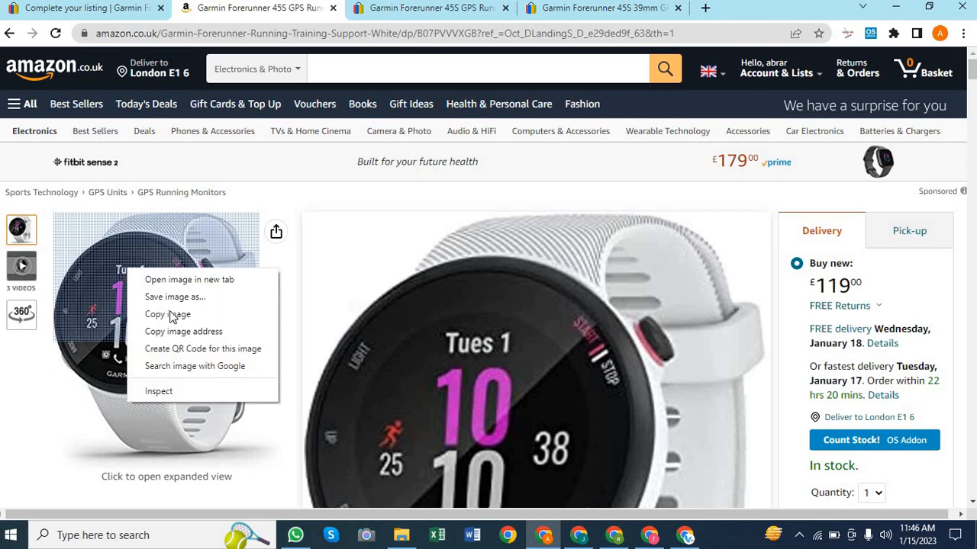
click(175, 302)
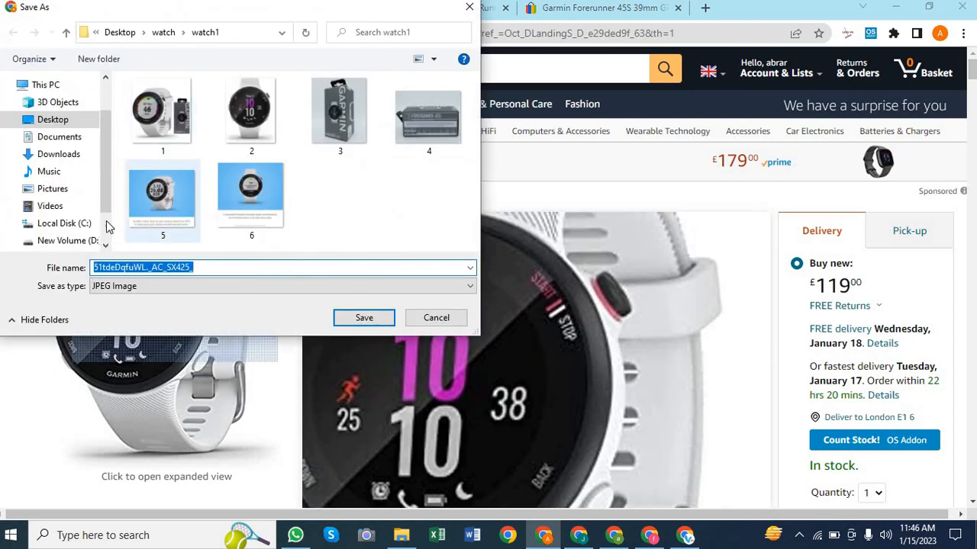
click(471, 9)
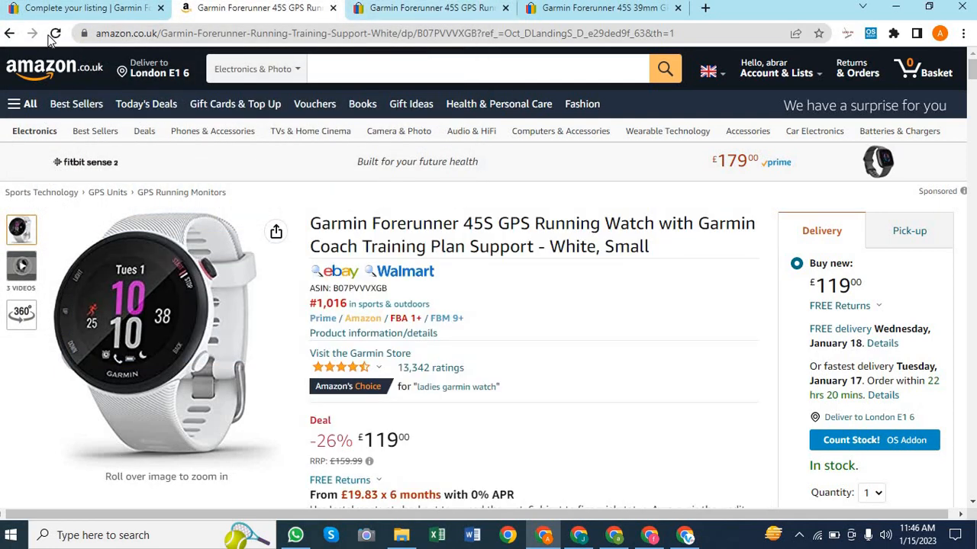
click(74, 18)
Upload images 1, 2, 3, 5 and 6 from the Desktop watch1 folder as listing photos
click(418, 287)
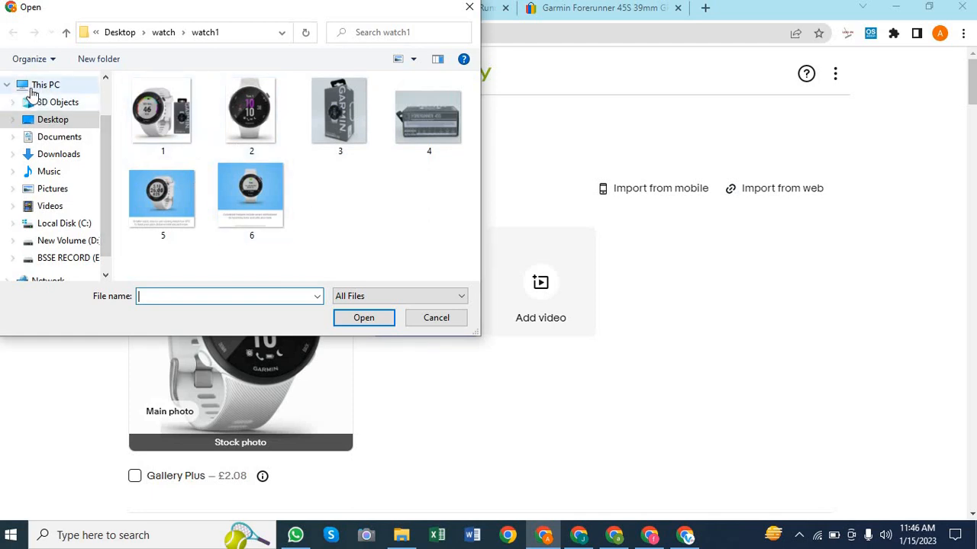
click(49, 121)
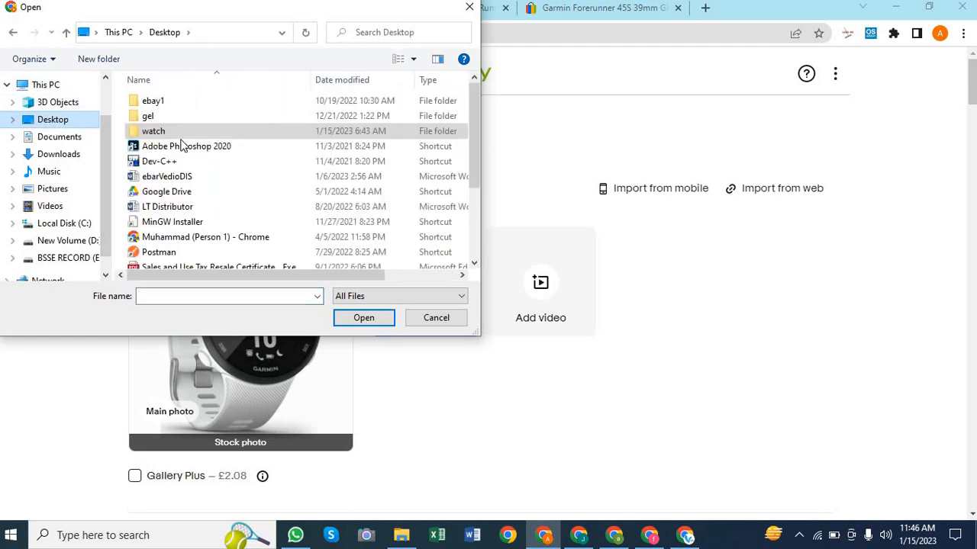
click(145, 133)
double_click(145, 133)
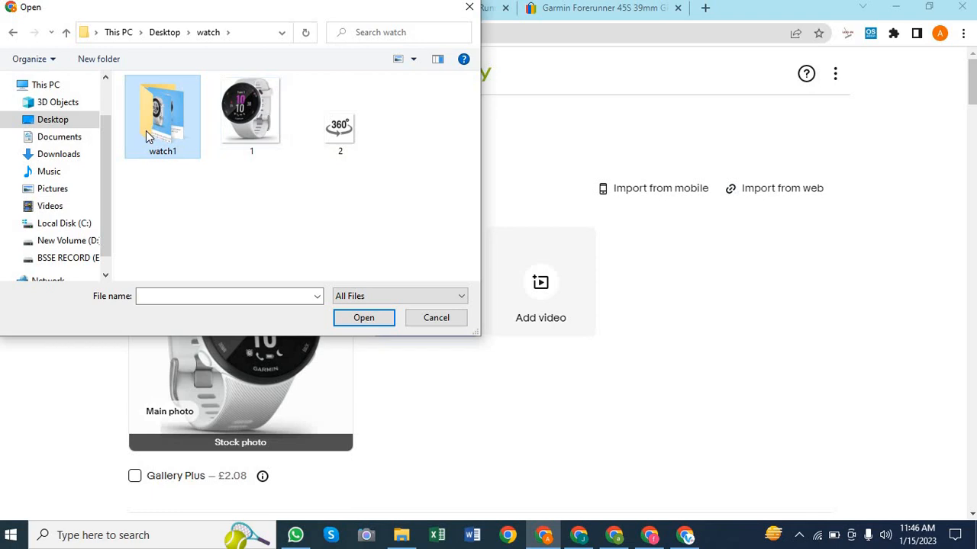
double_click(146, 130)
drag(126, 84, 347, 207)
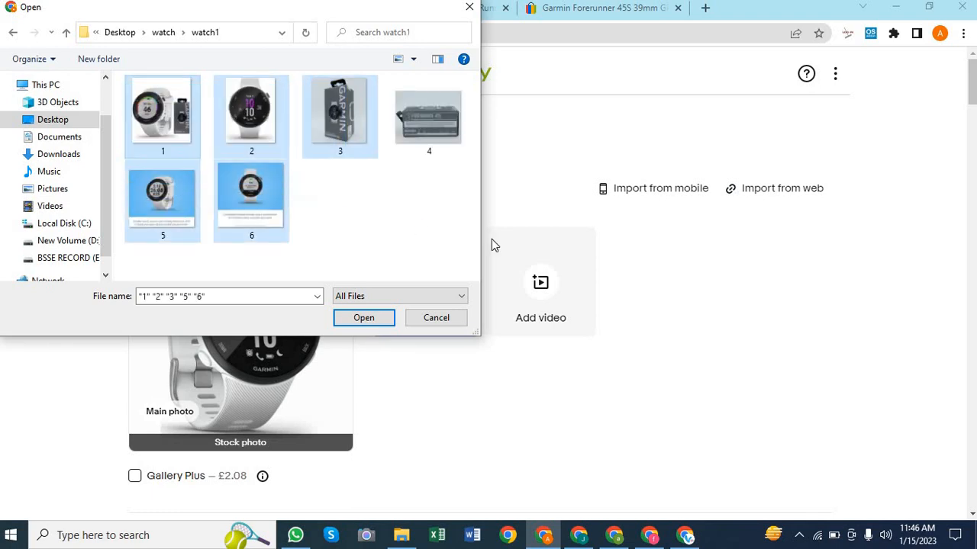
click(364, 318)
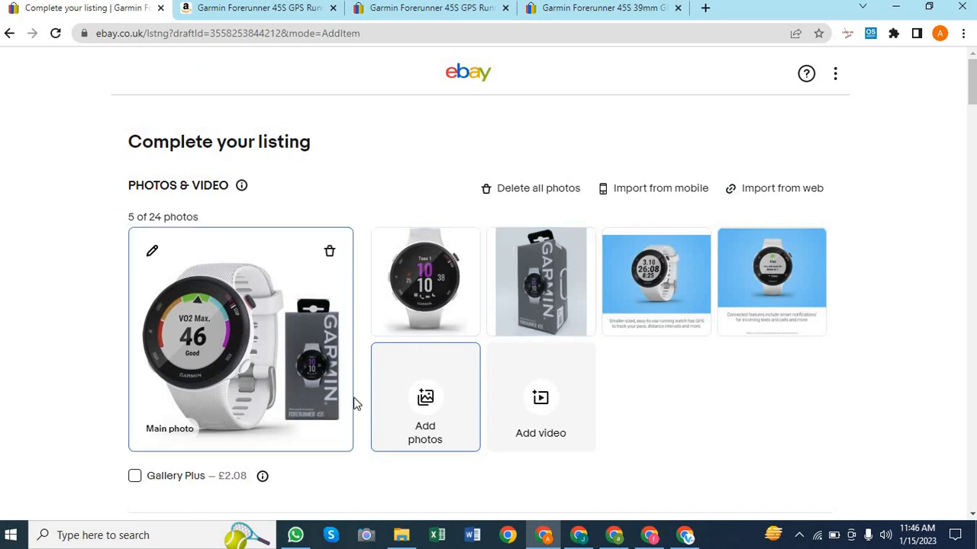
Scroll through the Photos & Video and Title sections to check the five photos and title
scroll(632, 392, down, 1)
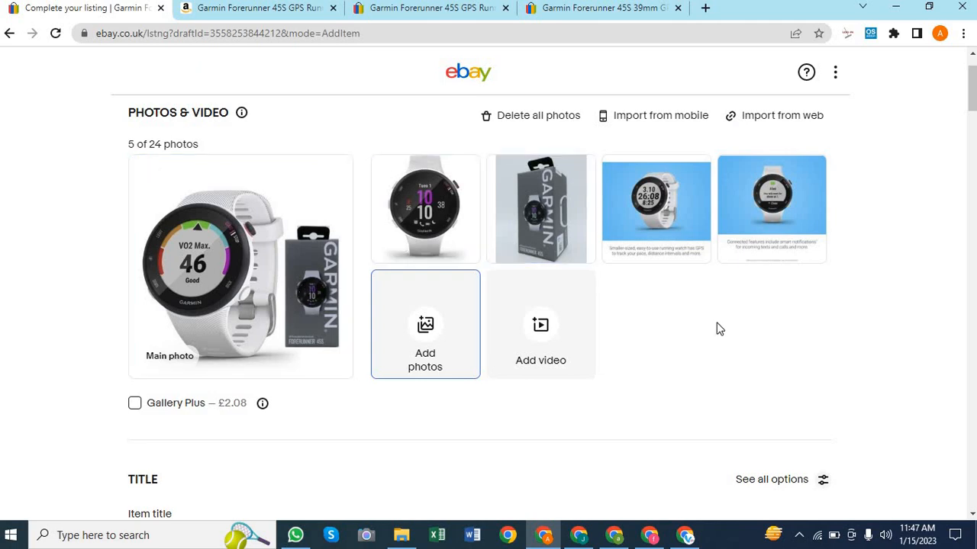
scroll(718, 327, down, 1)
scroll(717, 327, up, 2)
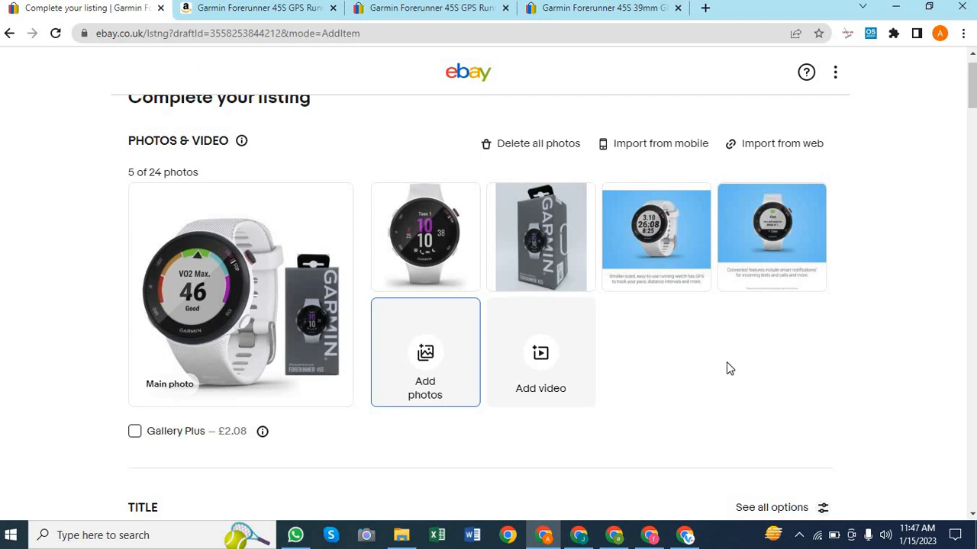
scroll(732, 371, down, 1)
scroll(732, 372, up, 1)
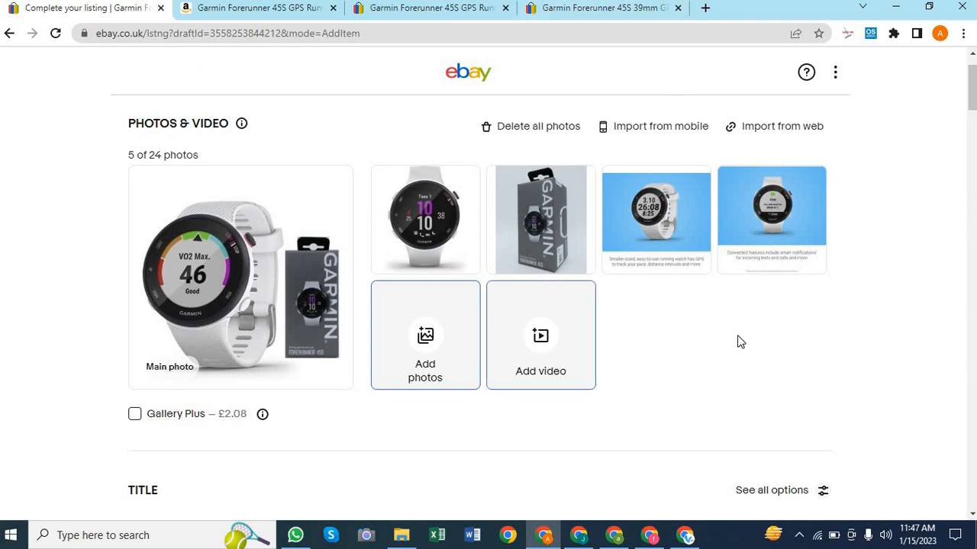
scroll(645, 379, down, 1)
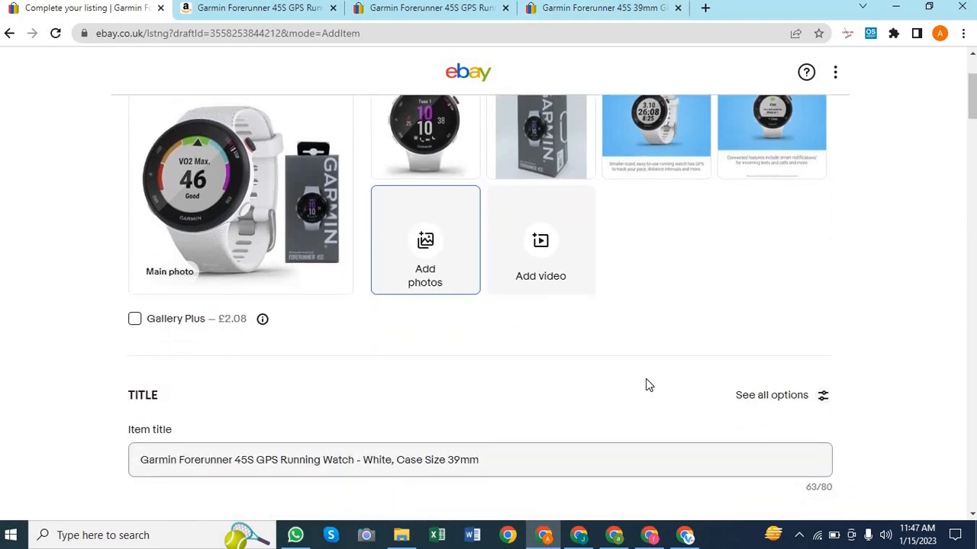
scroll(645, 378, up, 2)
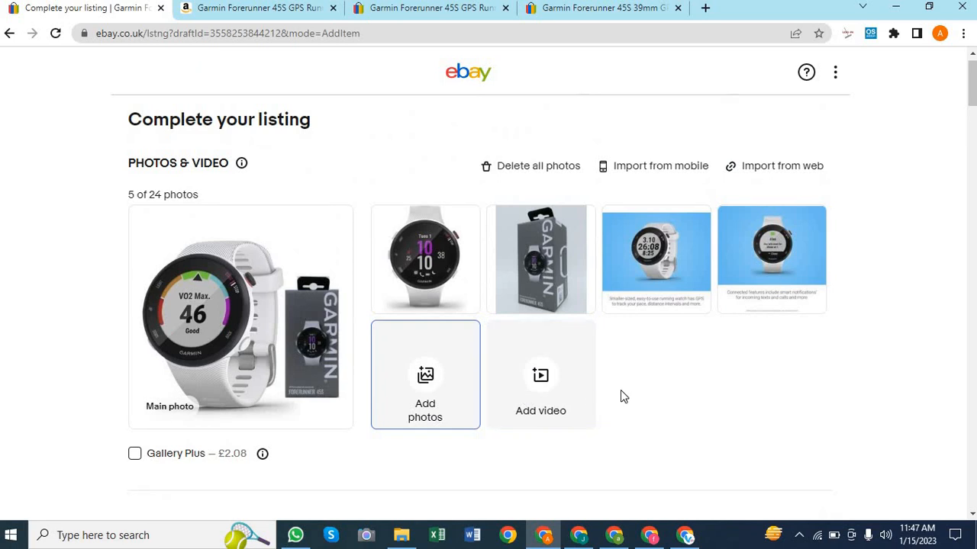
scroll(621, 396, down, 1)
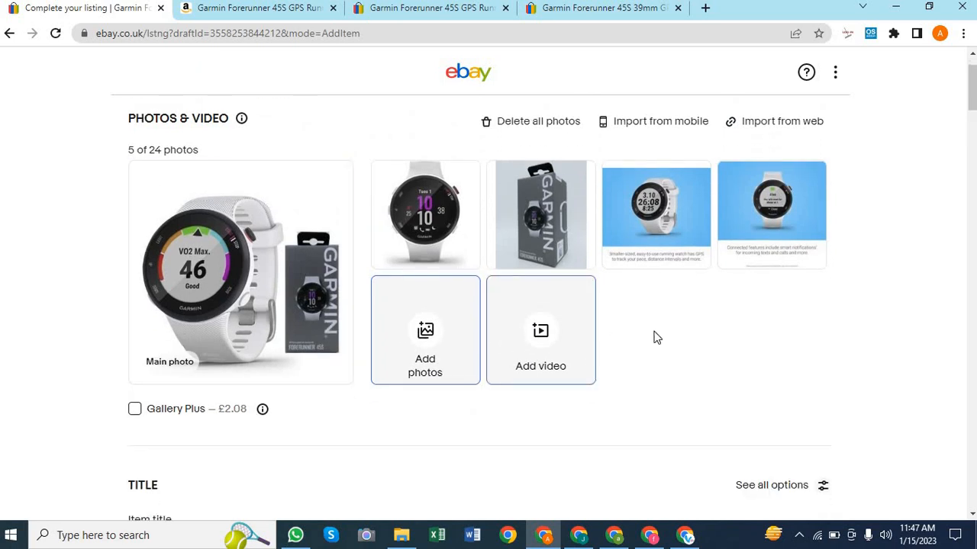
scroll(689, 336, down, 2)
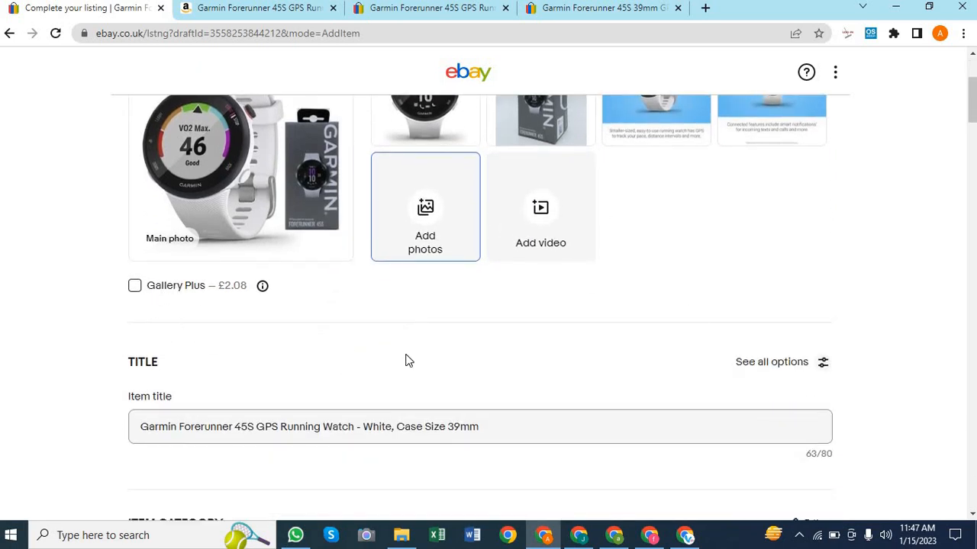
scroll(406, 361, down, 1)
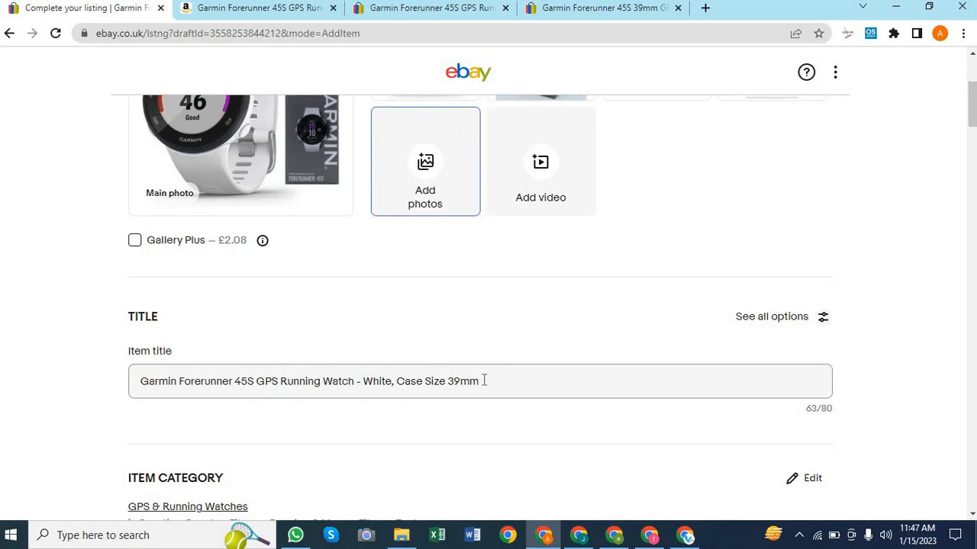
Insert 'COLOR' before White and replace 'Case Size 39mm' with 'FREE SHIPING' in the item title
drag(488, 386, 355, 385)
drag(574, 376, 478, 372)
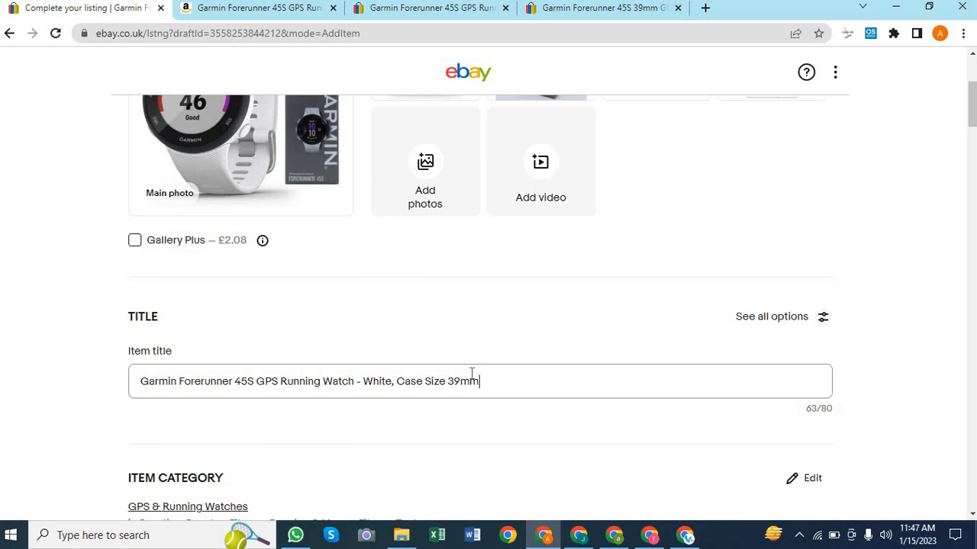
click(362, 380)
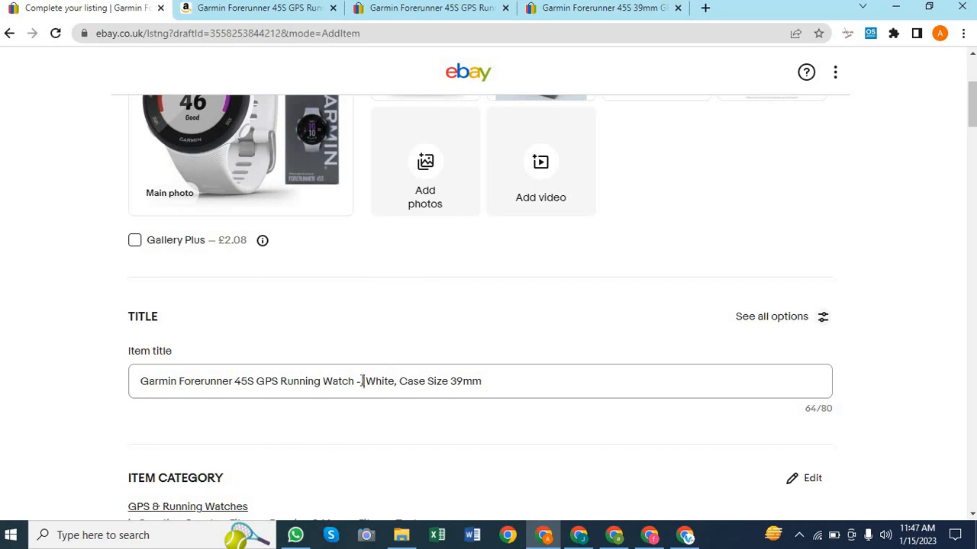
text(COL )
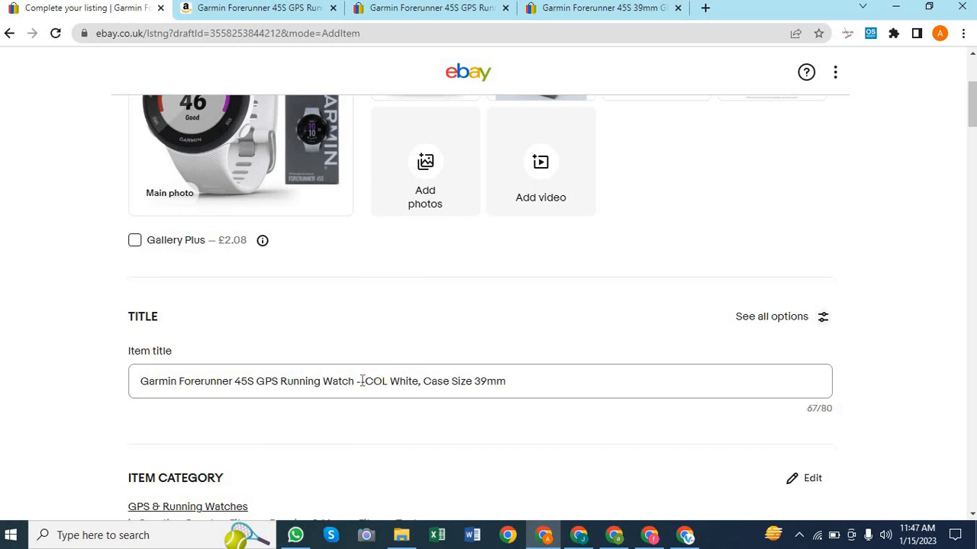
text(OR)
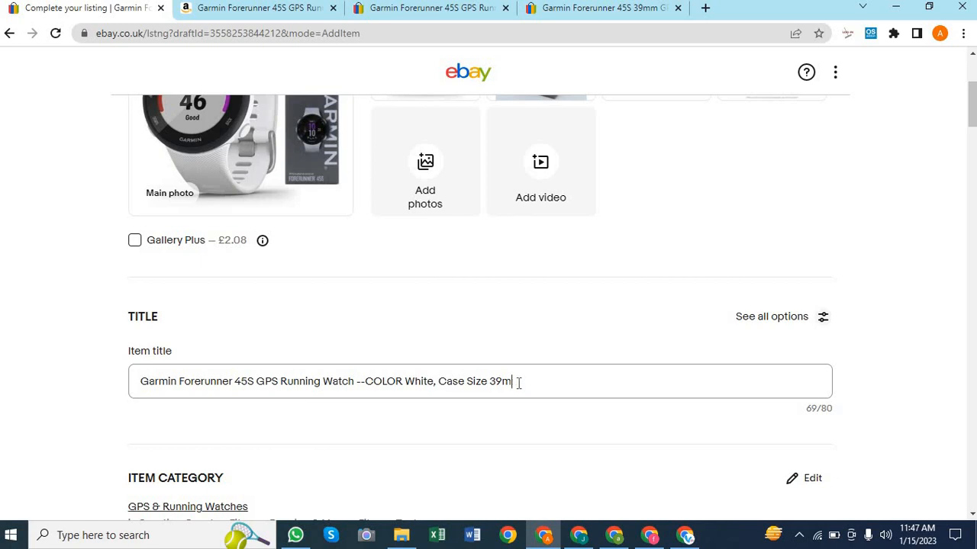
key(BackSpace)
key(BackSpace)
key(BackSpace)
key(BackSpace)
key(BackSpace)
key(BackSpace)
key(BackSpace)
key(BackSpace)
key(BackSpace)
key(BackSpace)
key(BackSpace)
key(BackSpace)
text(REE SHIPING)
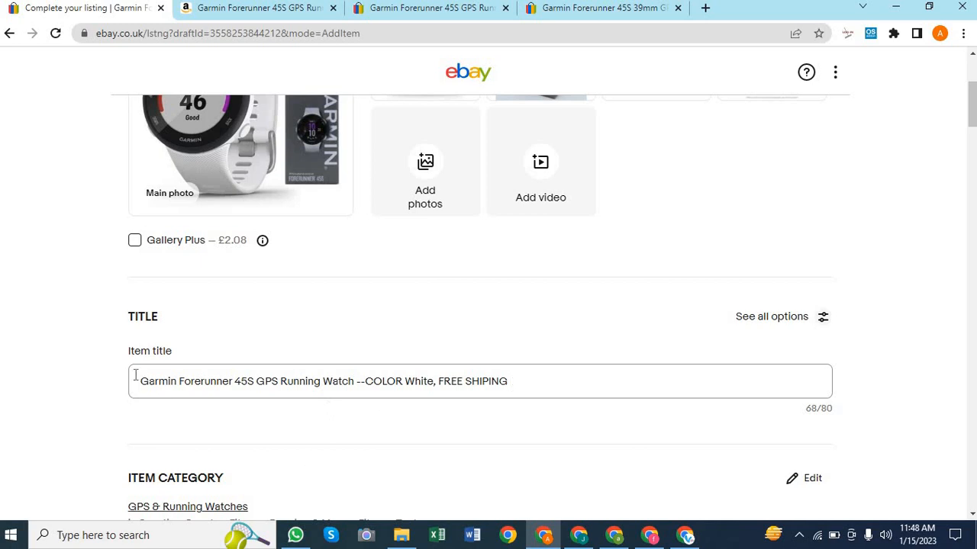
drag(140, 382, 355, 383)
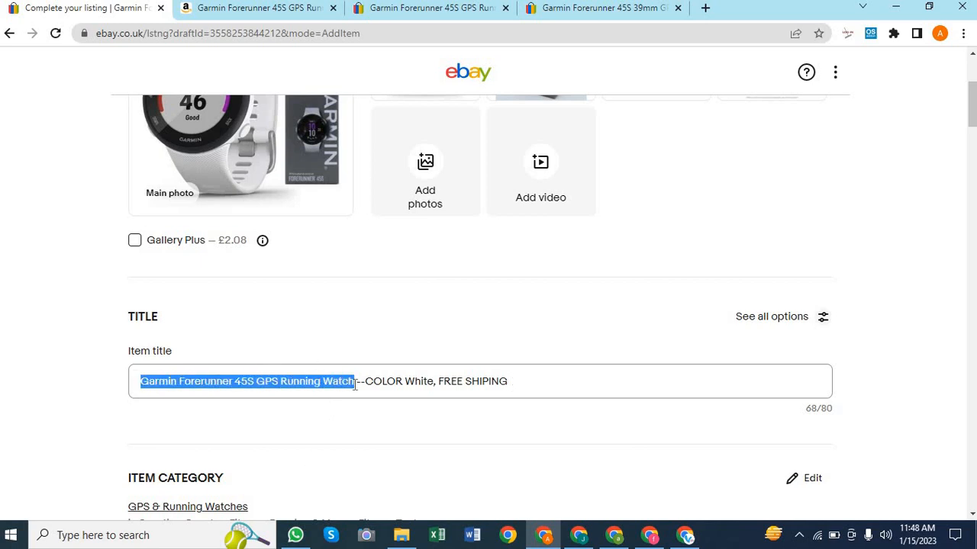
click(550, 383)
click(628, 385)
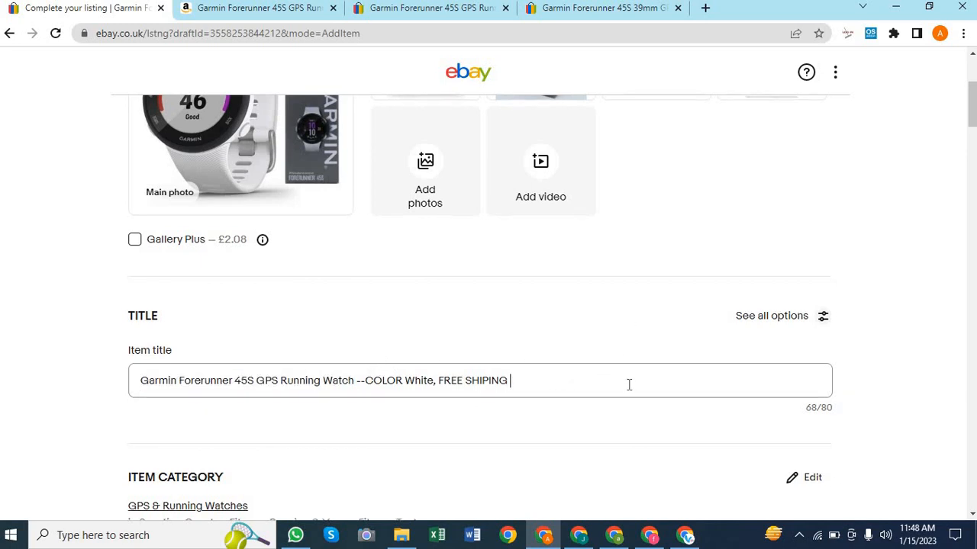
scroll(628, 384, down, 4)
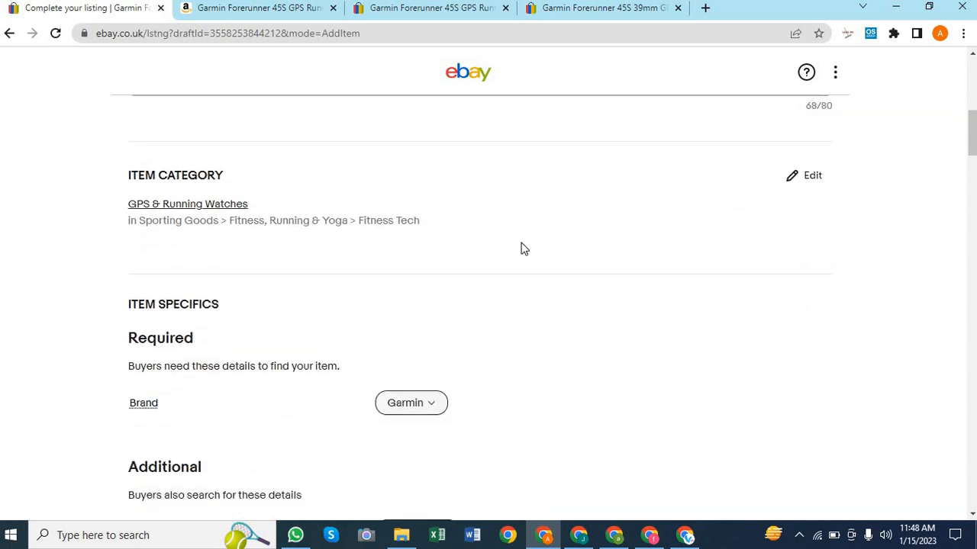
scroll(523, 249, up, 6)
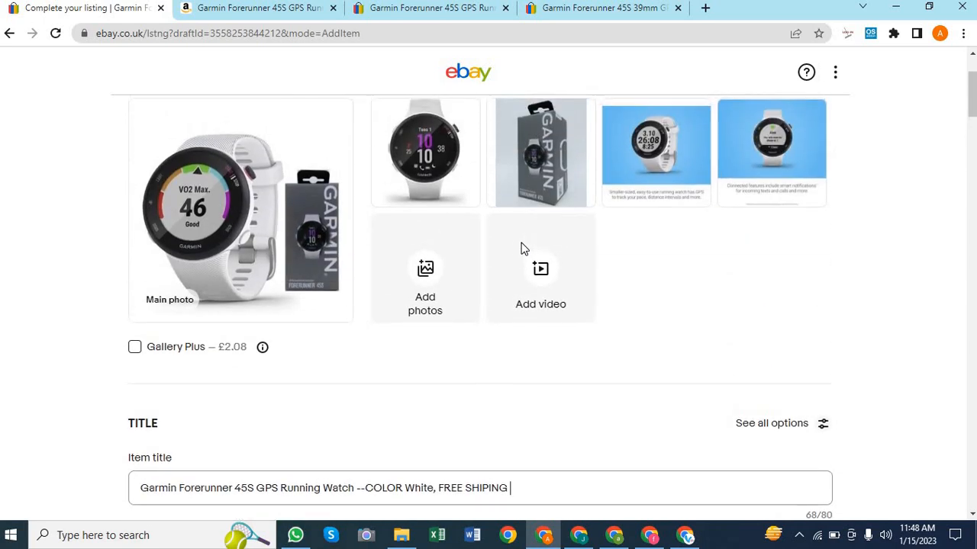
scroll(524, 249, down, 3)
scroll(523, 249, down, 3)
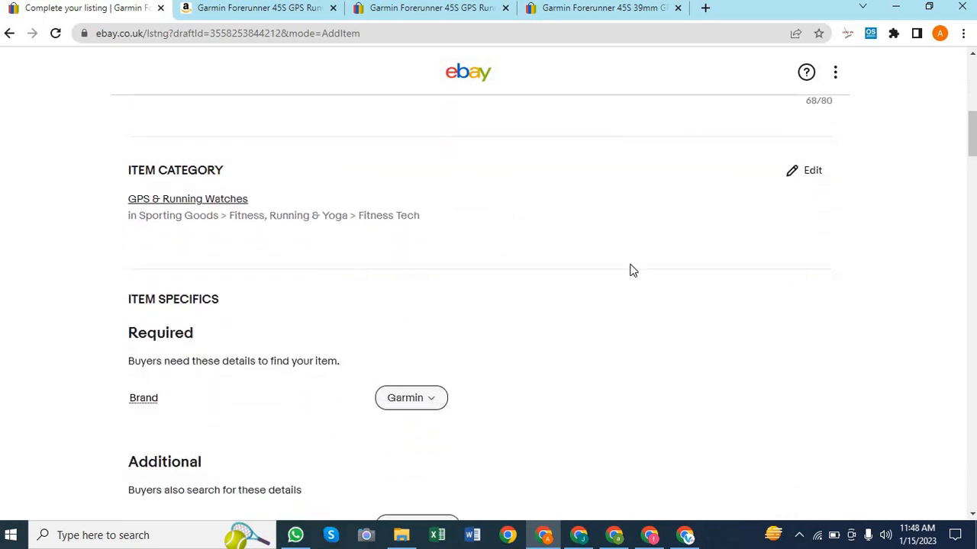
scroll(630, 270, down, 2)
scroll(630, 270, up, 2)
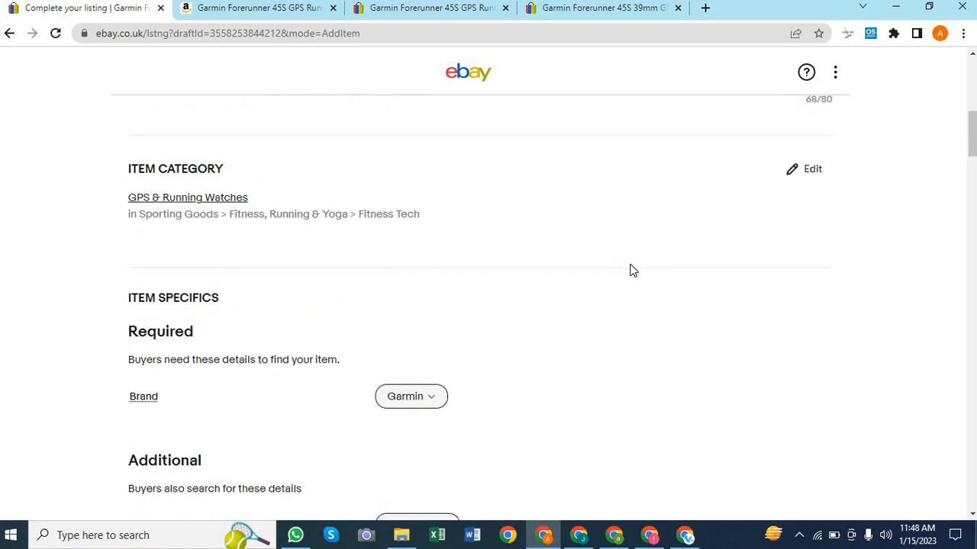
scroll(546, 293, down, 2)
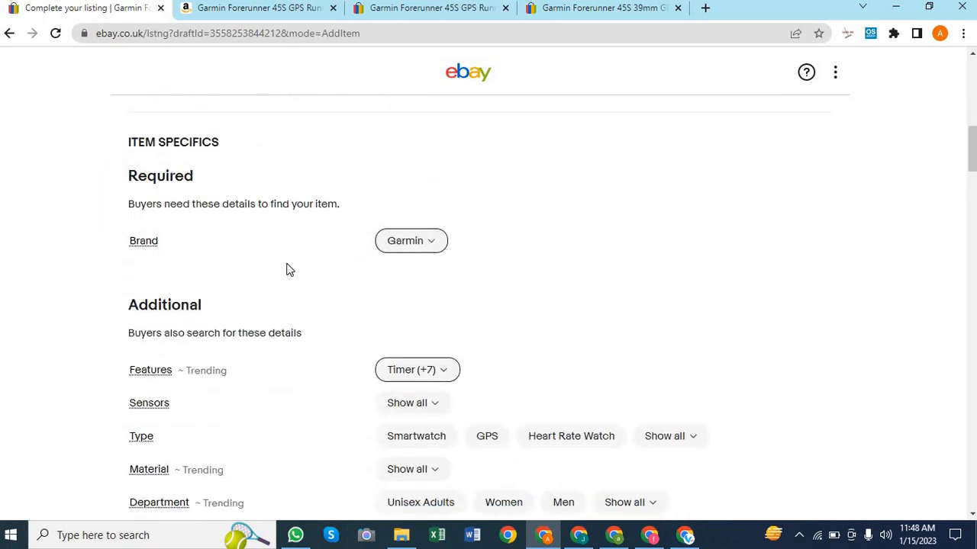
scroll(285, 270, down, 1)
scroll(363, 143, up, 3)
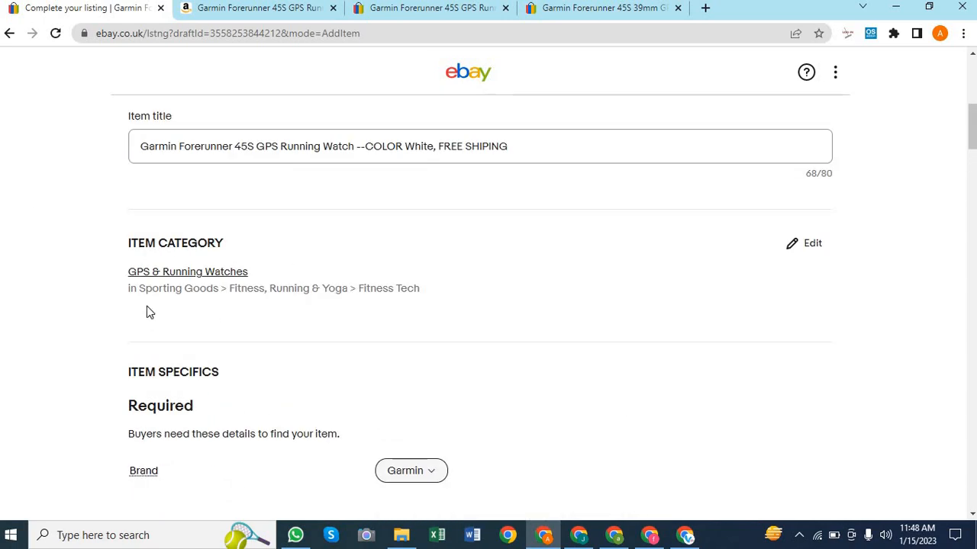
scroll(404, 326, down, 2)
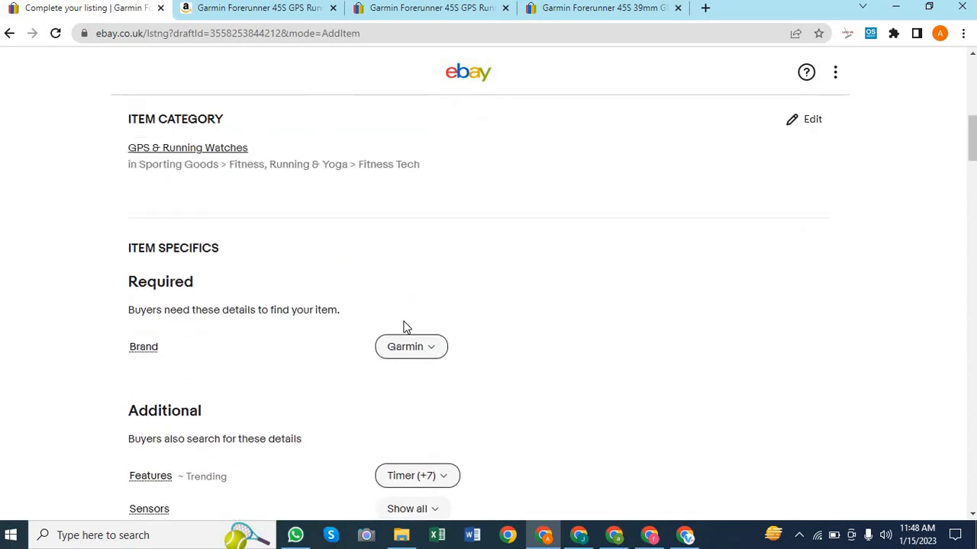
scroll(201, 226, up, 1)
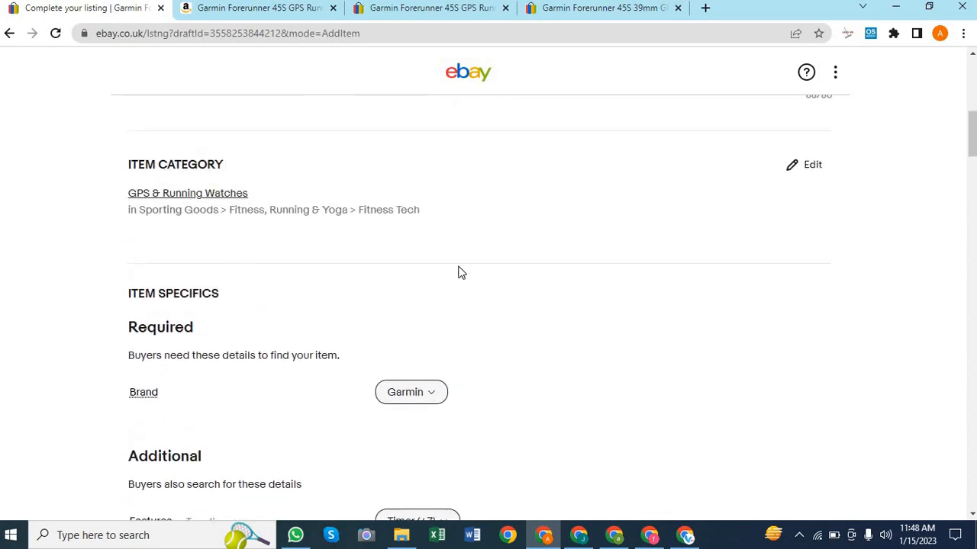
scroll(460, 273, down, 2)
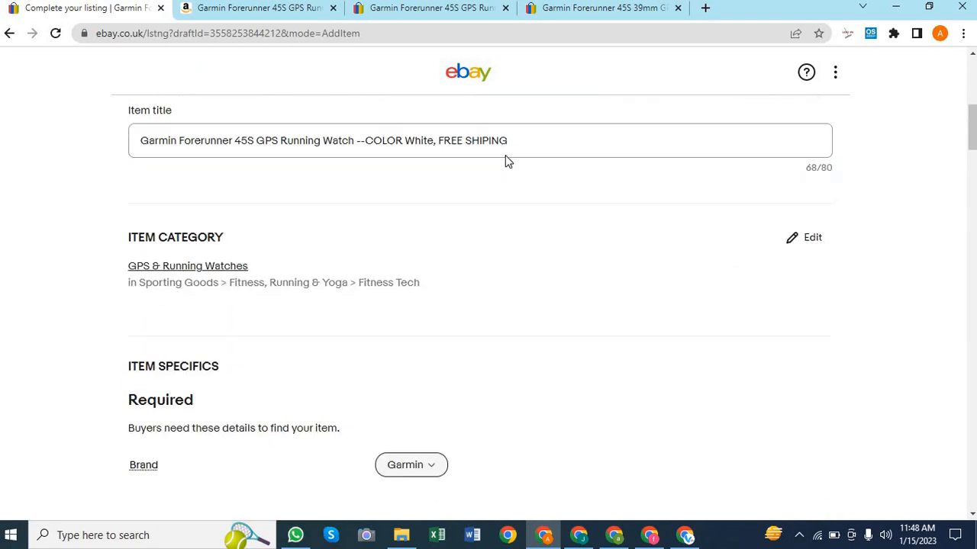
scroll(505, 162, down, 1)
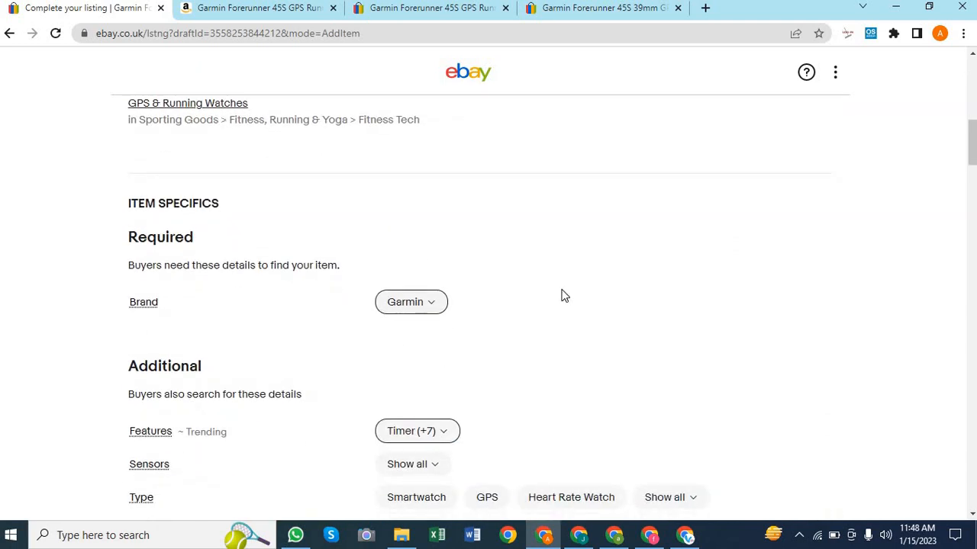
scroll(561, 296, down, 2)
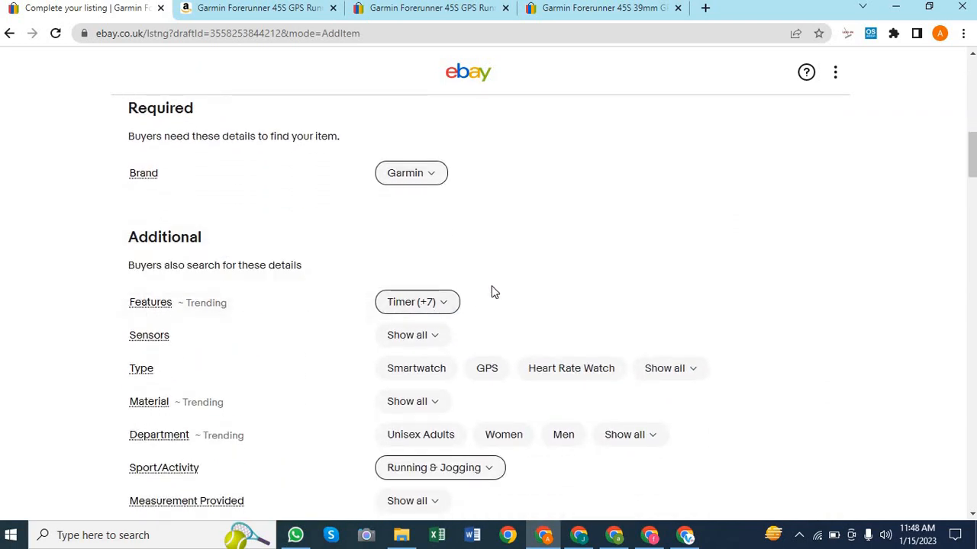
scroll(492, 290, down, 1)
mouse_move(161, 255)
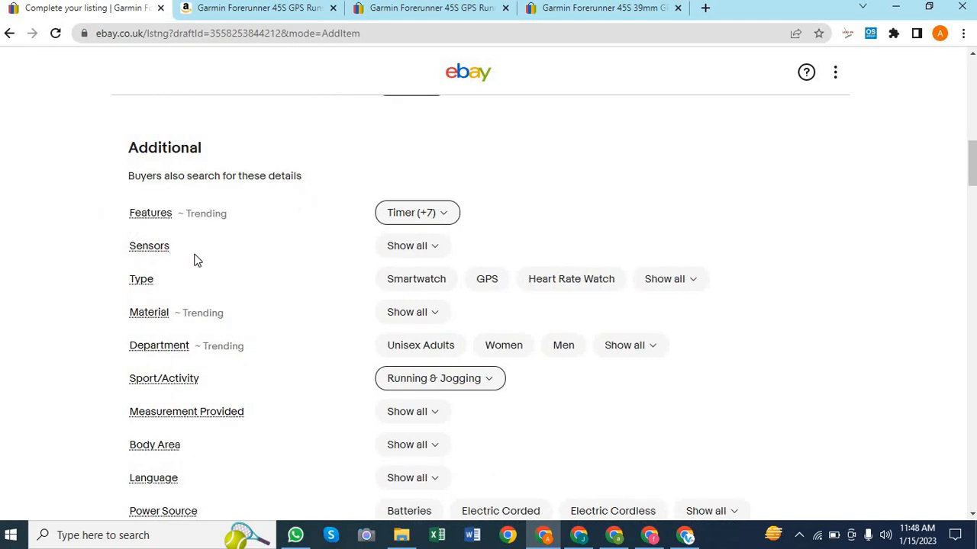
Remove GPS from the selected watch Features, leaving Alarm (+6)
click(447, 217)
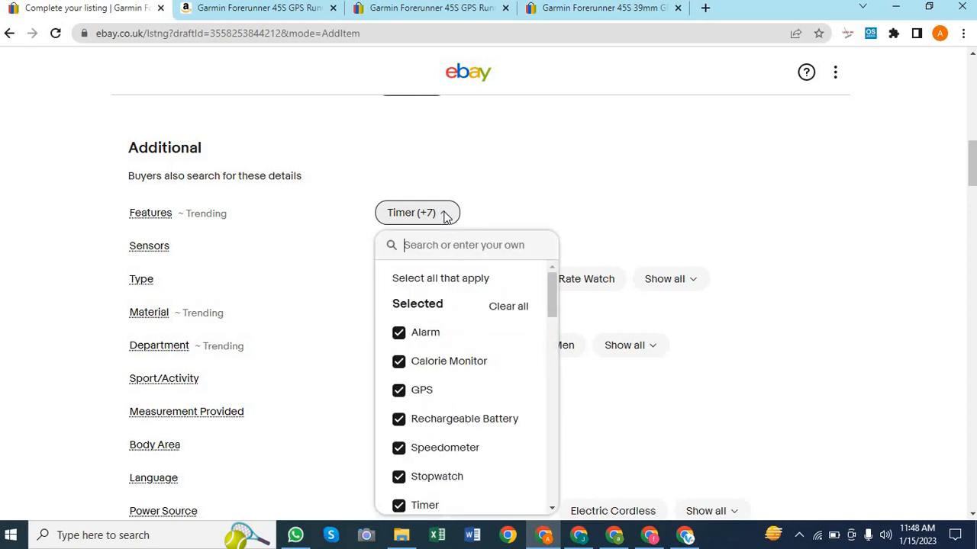
click(427, 396)
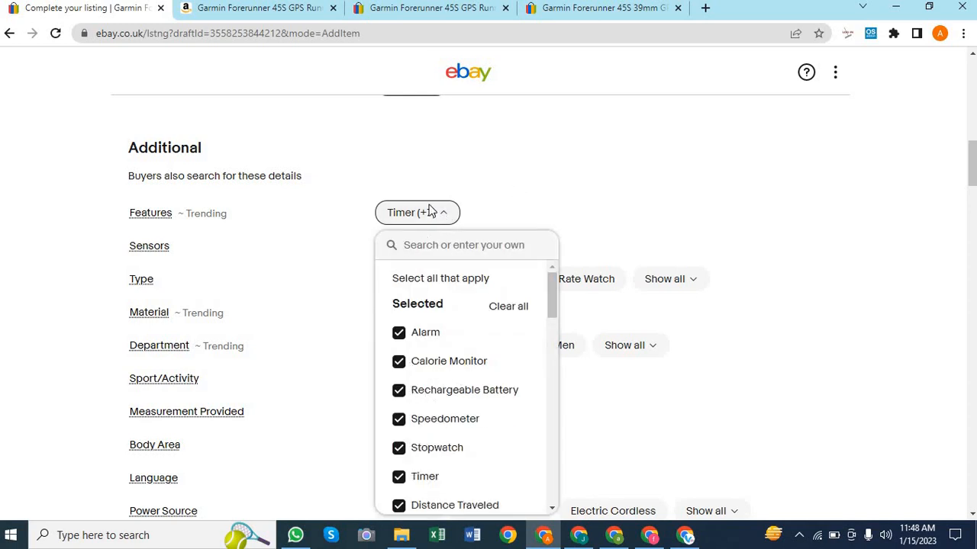
scroll(562, 213, down, 2)
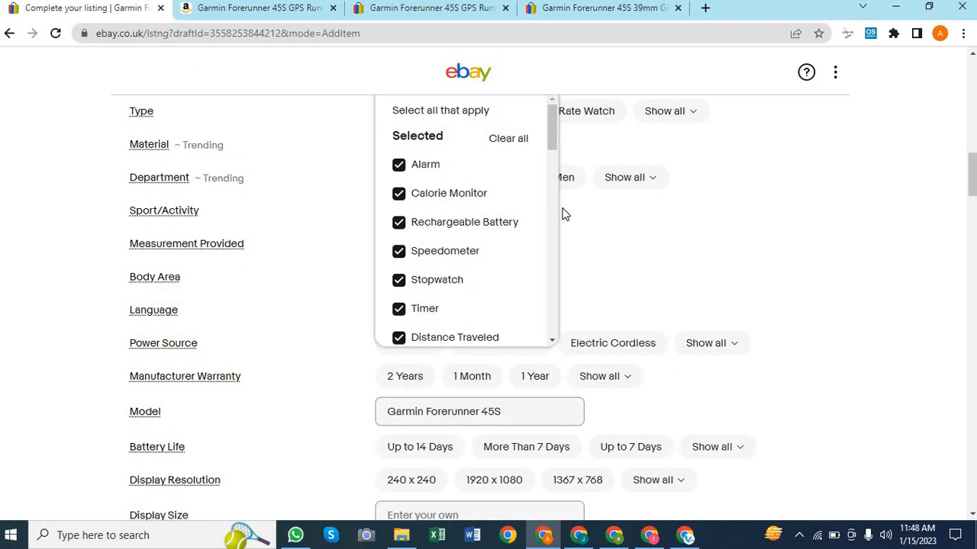
scroll(522, 252, up, 2)
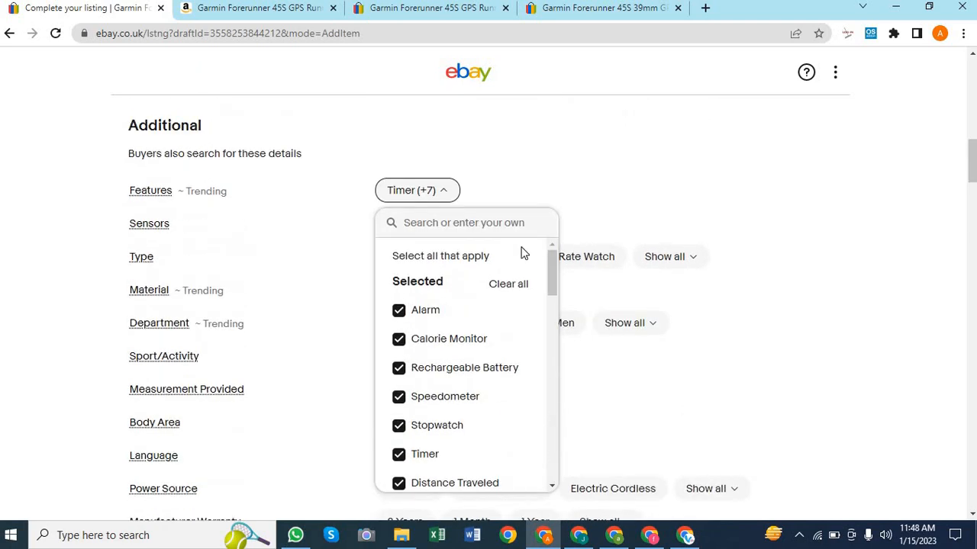
click(595, 180)
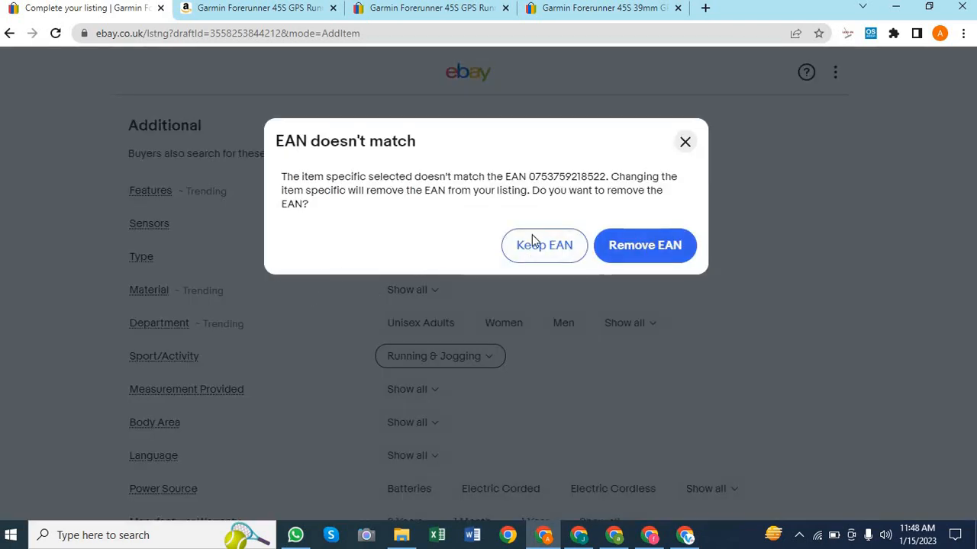
click(685, 141)
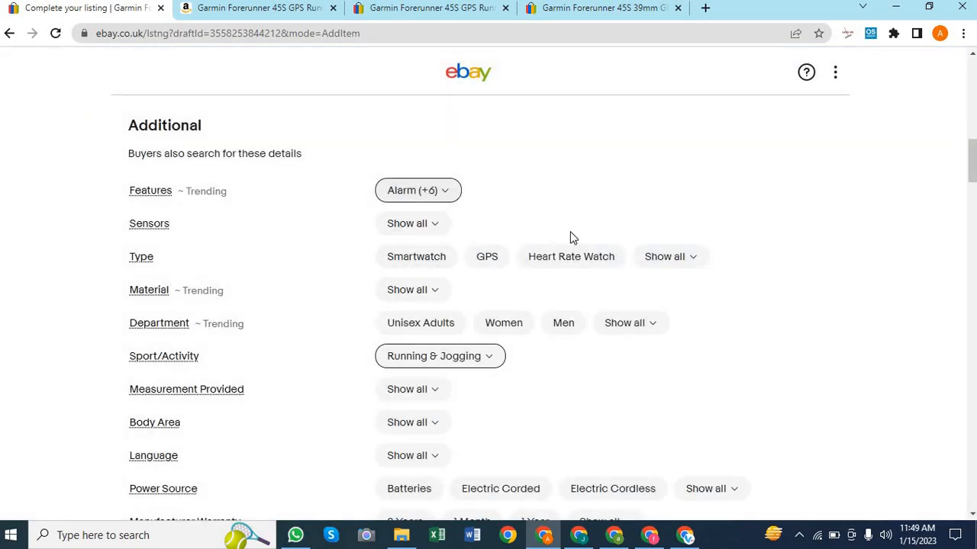
scroll(571, 236, down, 1)
click(486, 213)
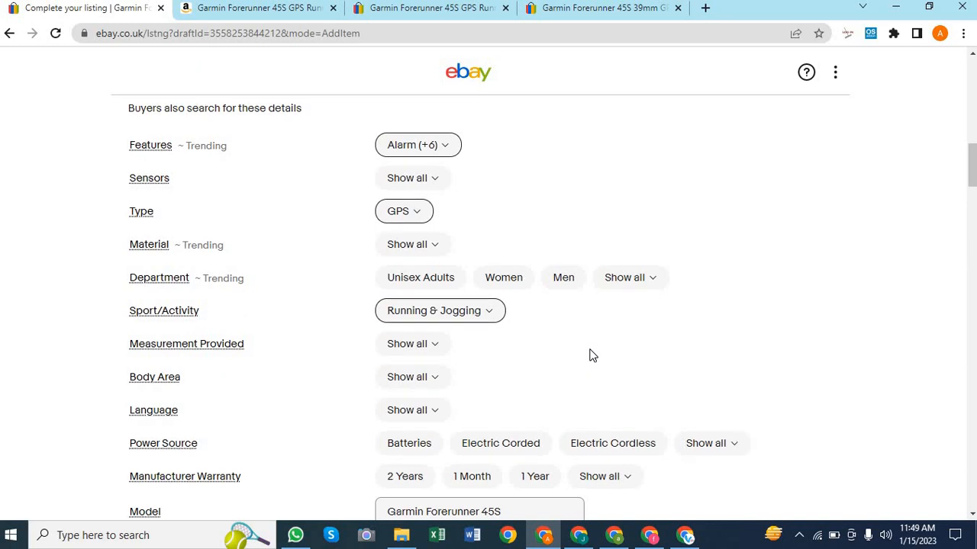
scroll(588, 354, down, 2)
click(303, 9)
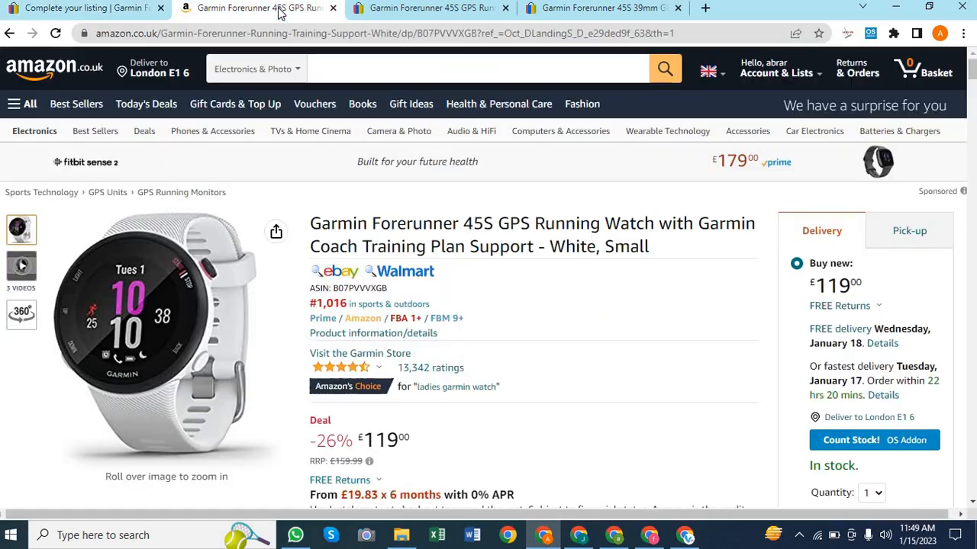
scroll(534, 363, down, 5)
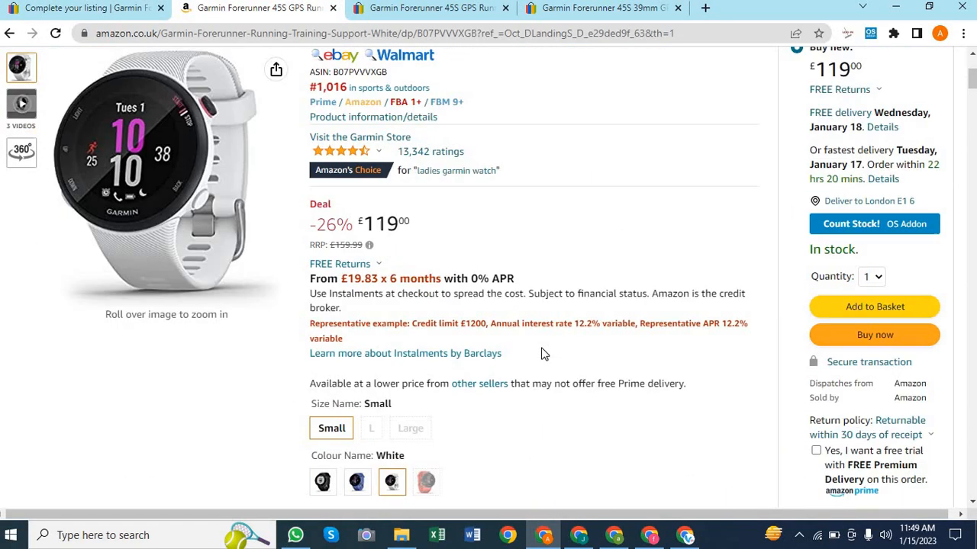
scroll(561, 384, down, 2)
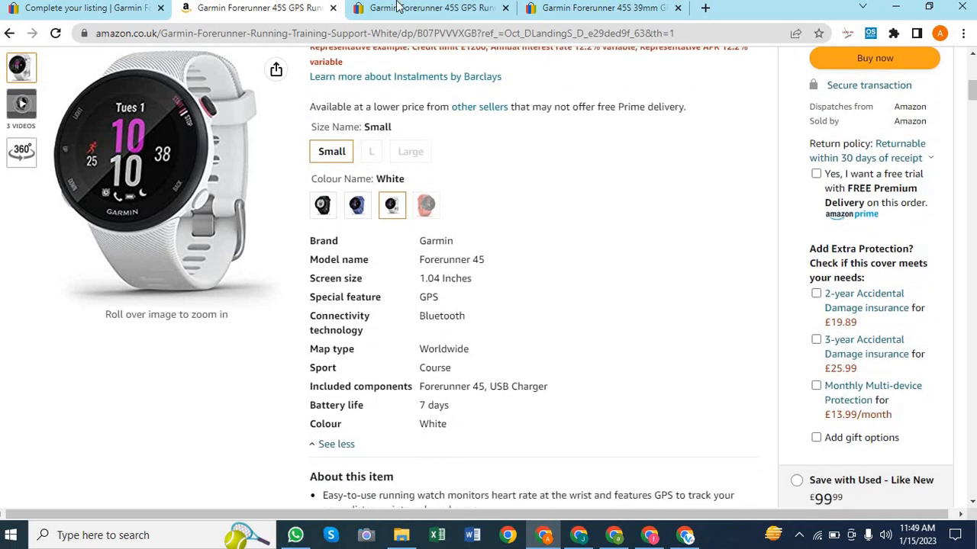
click(115, 9)
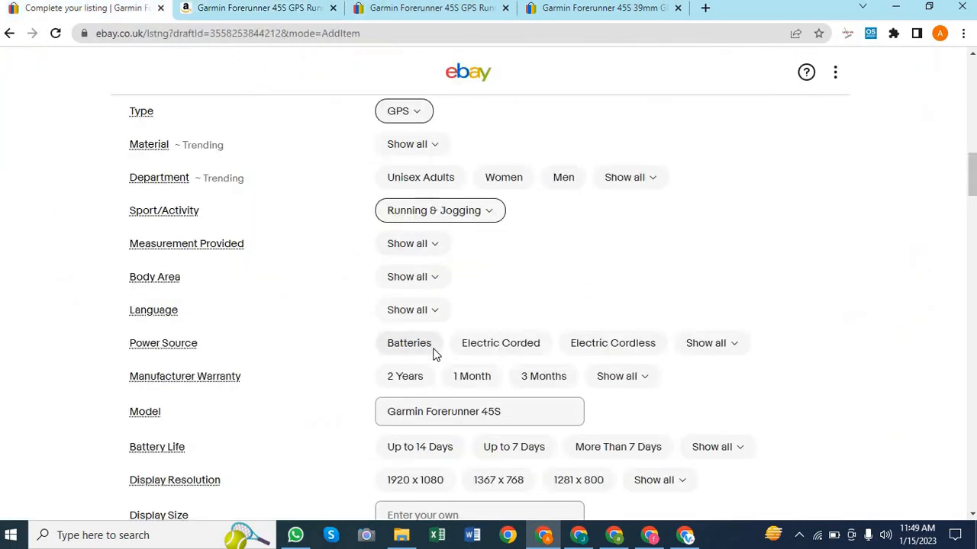
Set the Mobile App item specific to Yes
scroll(509, 309, down, 3)
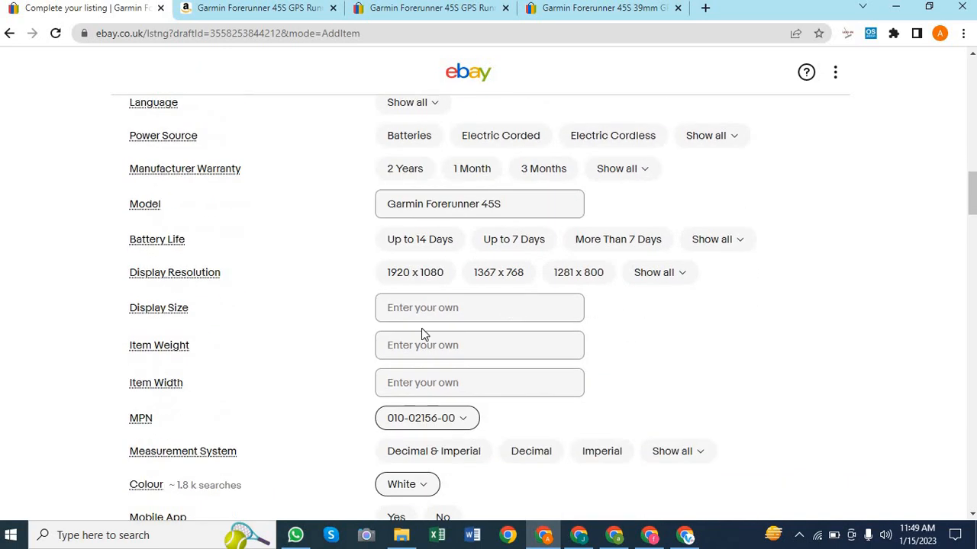
mouse_move(206, 312)
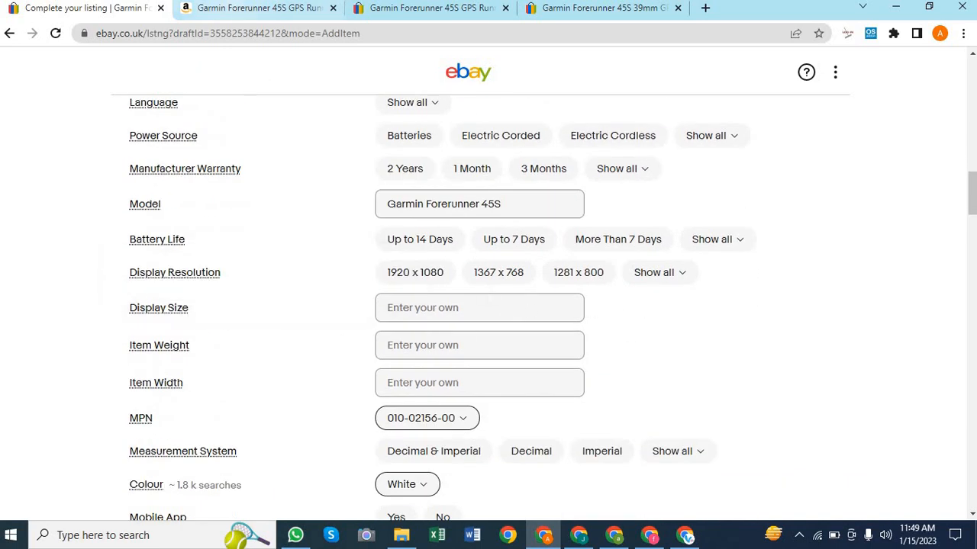
scroll(681, 326, down, 1)
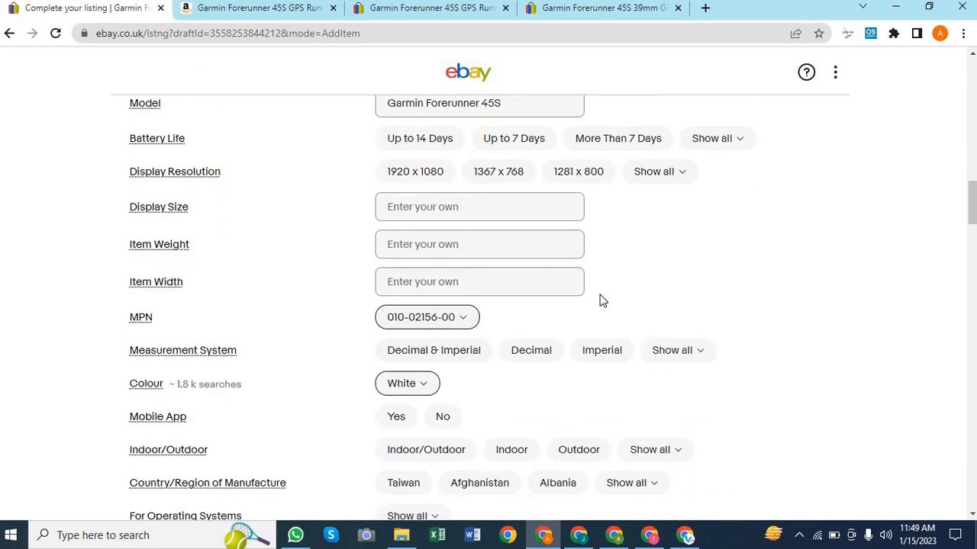
scroll(600, 302, down, 1)
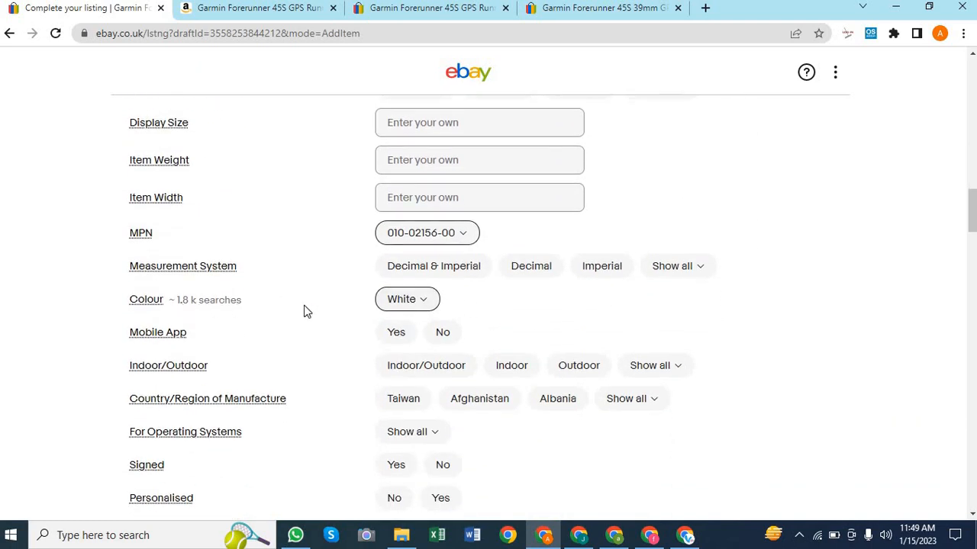
scroll(528, 305, down, 1)
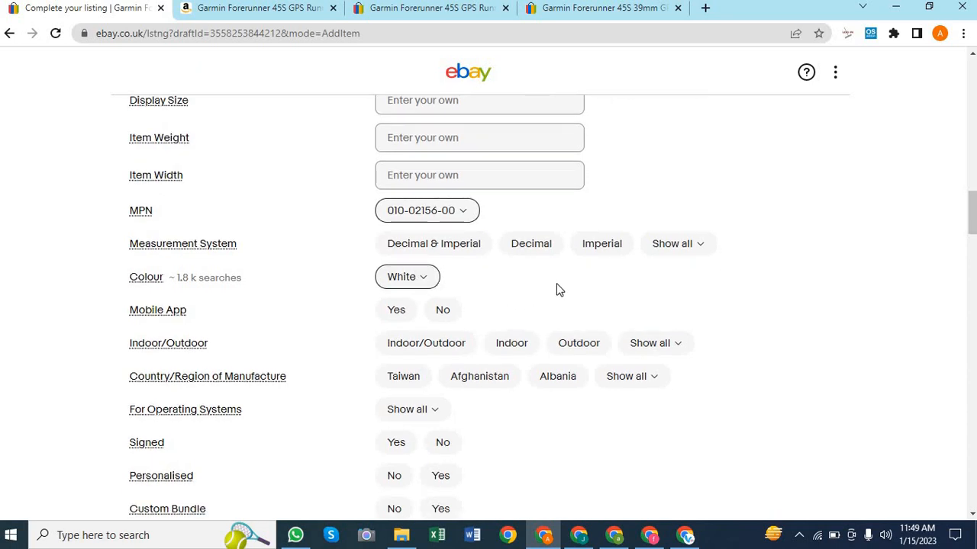
scroll(557, 288, down, 2)
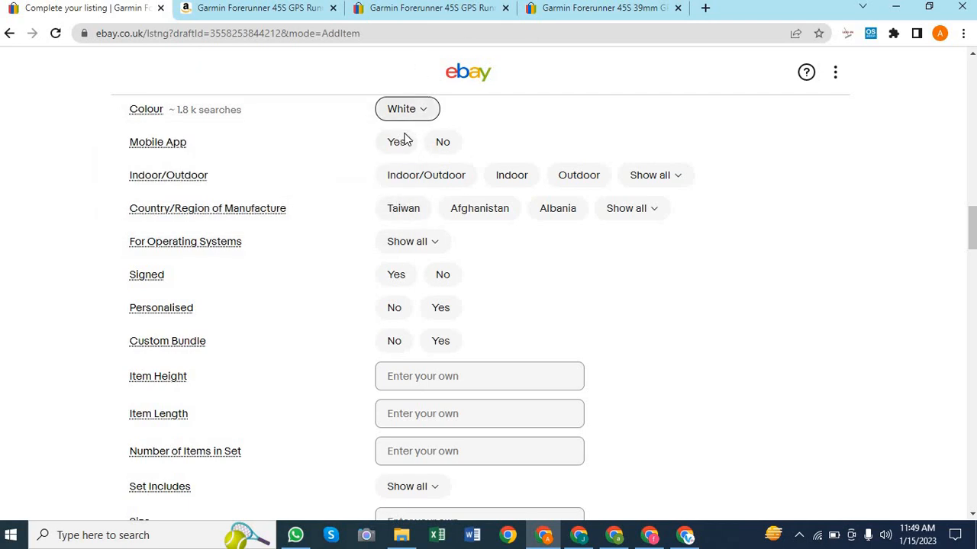
click(397, 143)
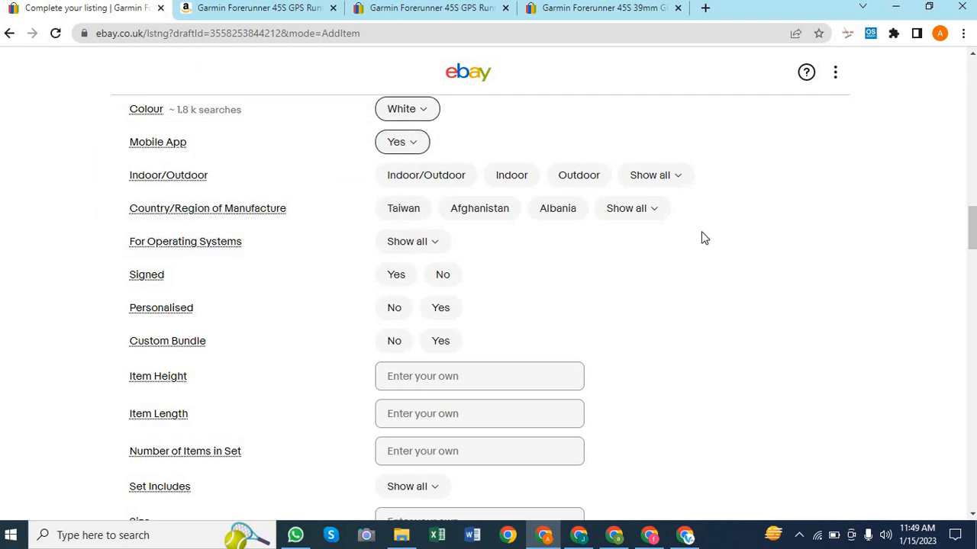
Fill the Size item specific with the suggested value 1.04
scroll(689, 287, down, 2)
scroll(689, 288, up, 1)
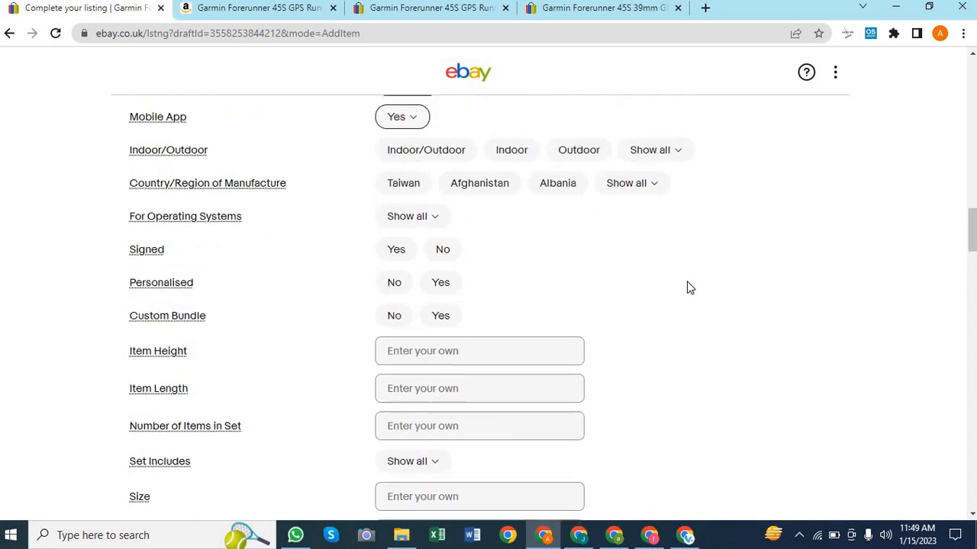
scroll(689, 288, down, 1)
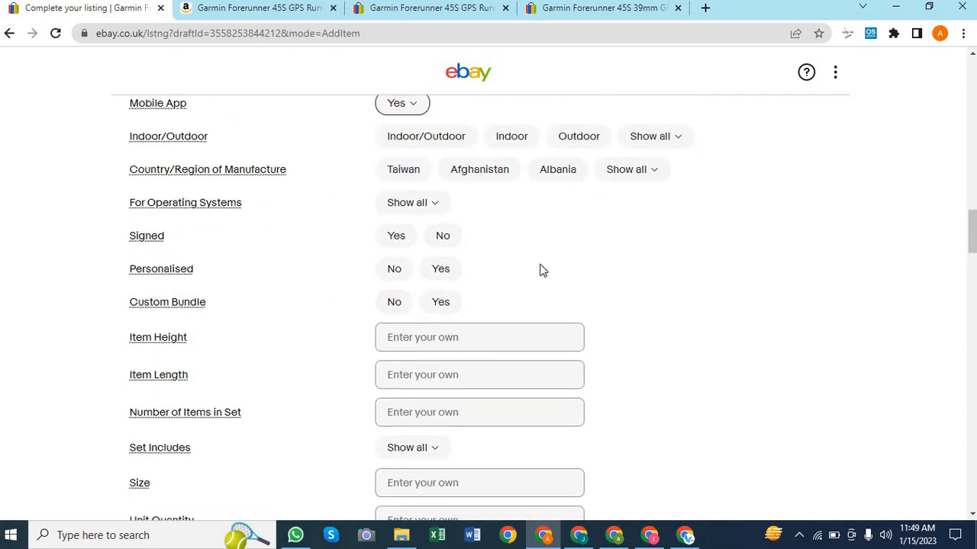
scroll(541, 270, down, 1)
scroll(583, 186, down, 2)
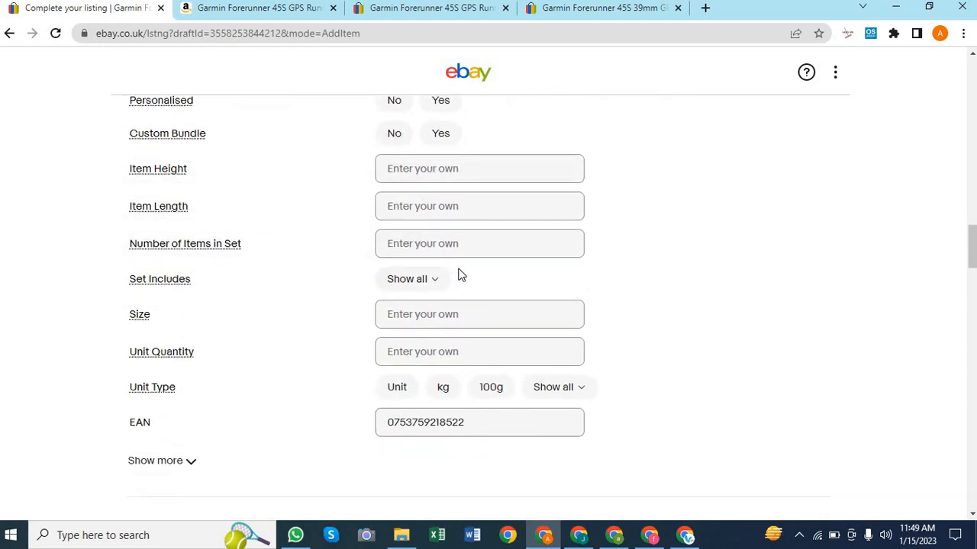
scroll(438, 216, down, 1)
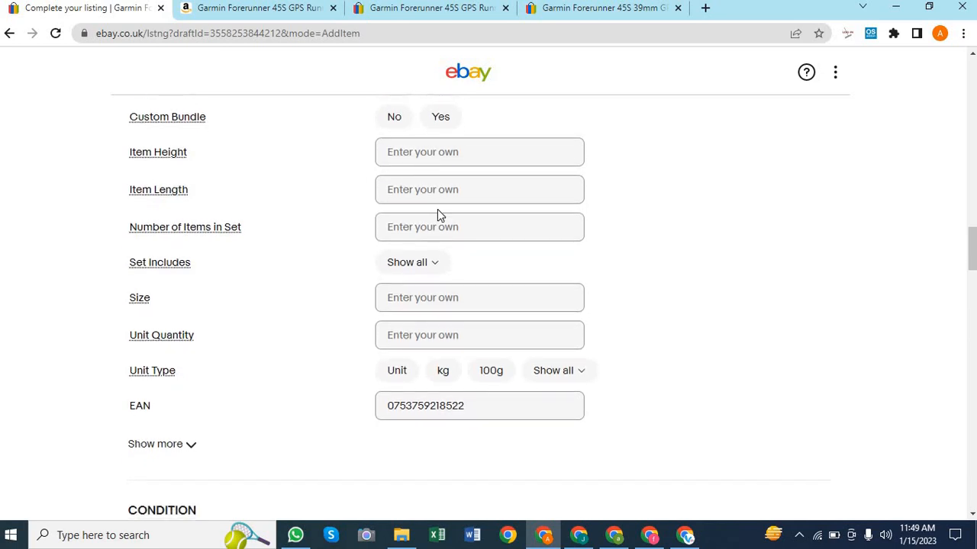
click(398, 290)
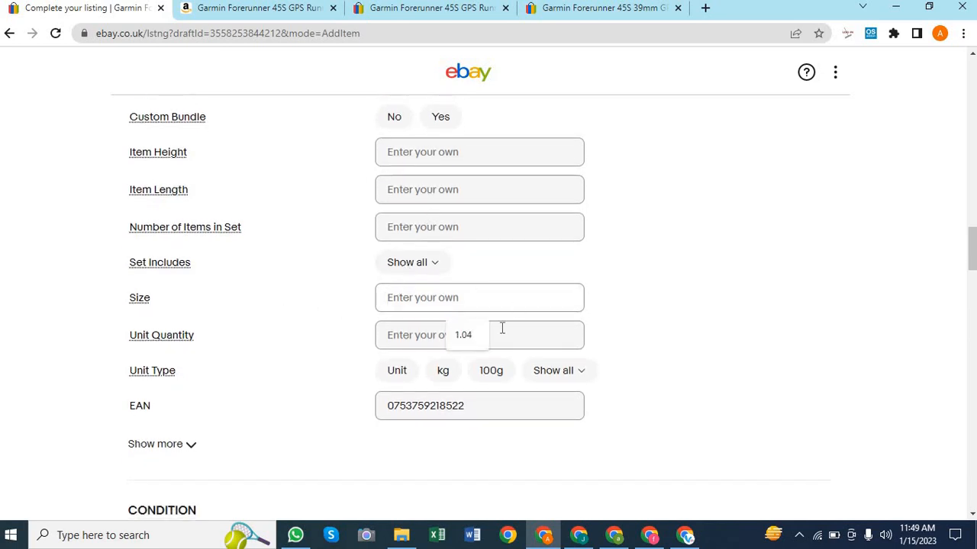
click(472, 338)
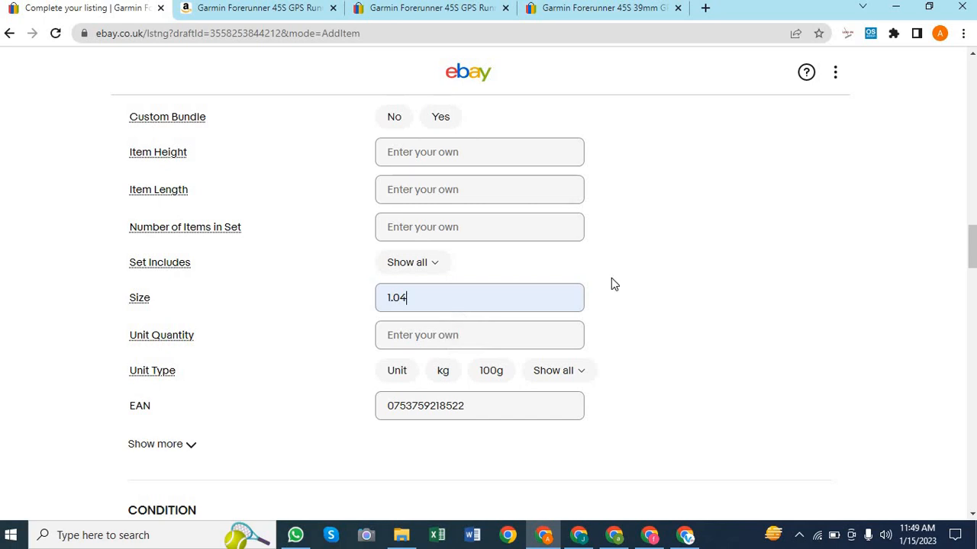
Set Unit Type to Unit and Unit Quantity to 1
scroll(611, 278, down, 1)
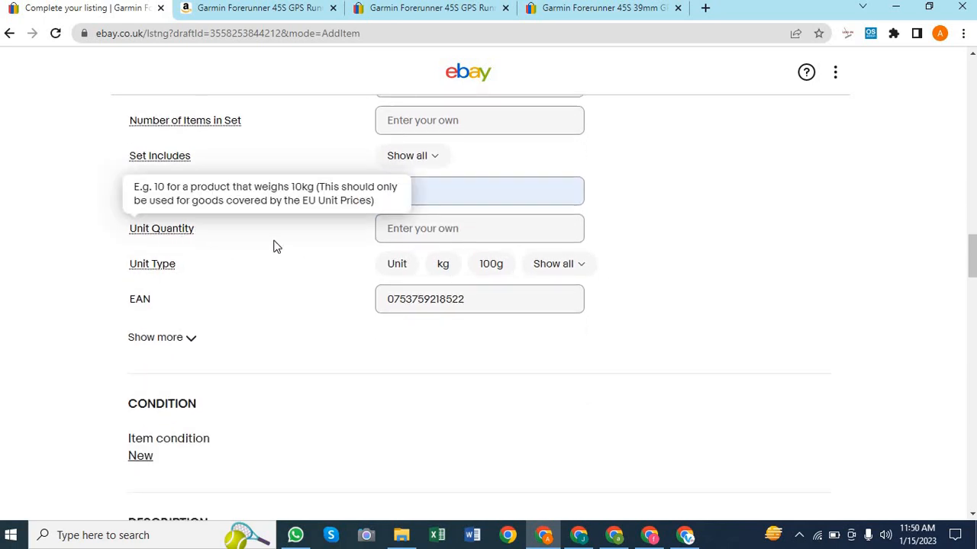
click(403, 267)
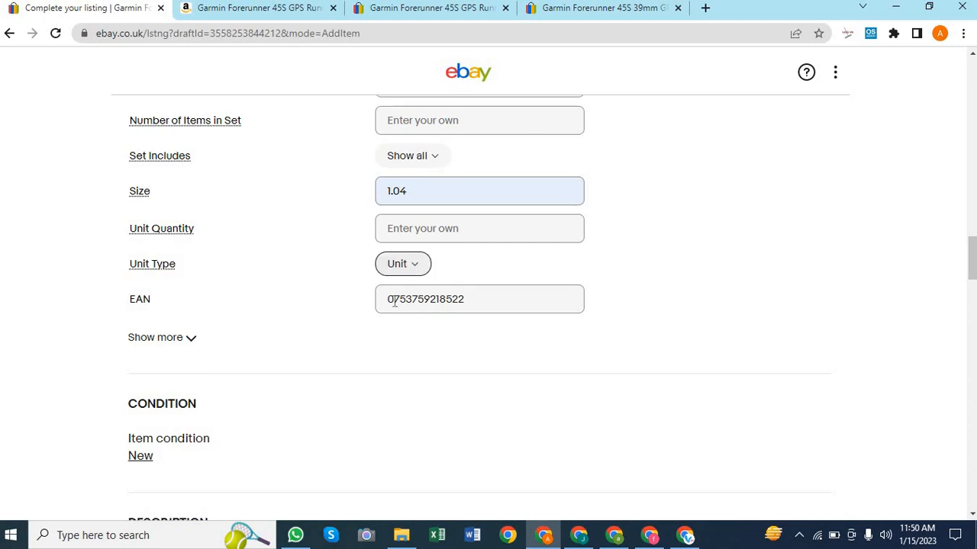
click(404, 223)
text(1)
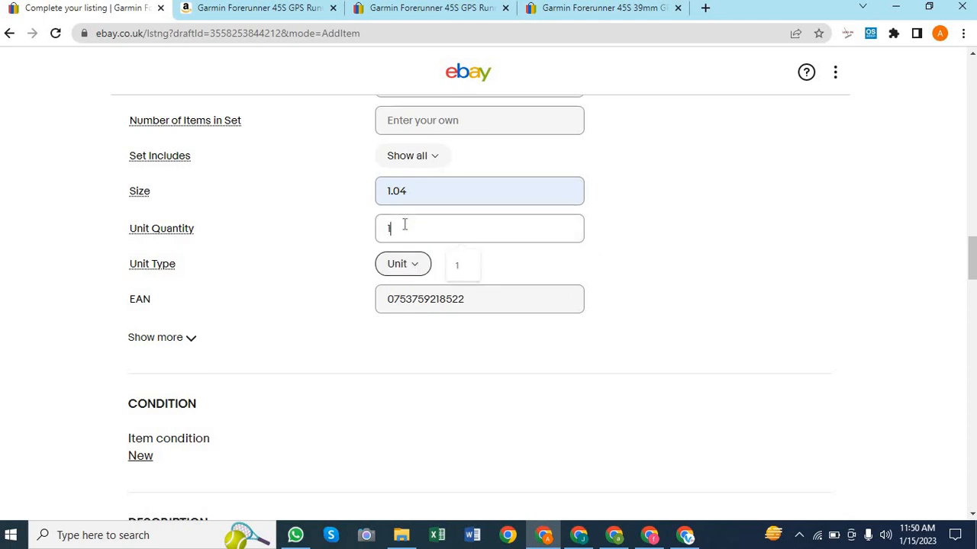
click(500, 252)
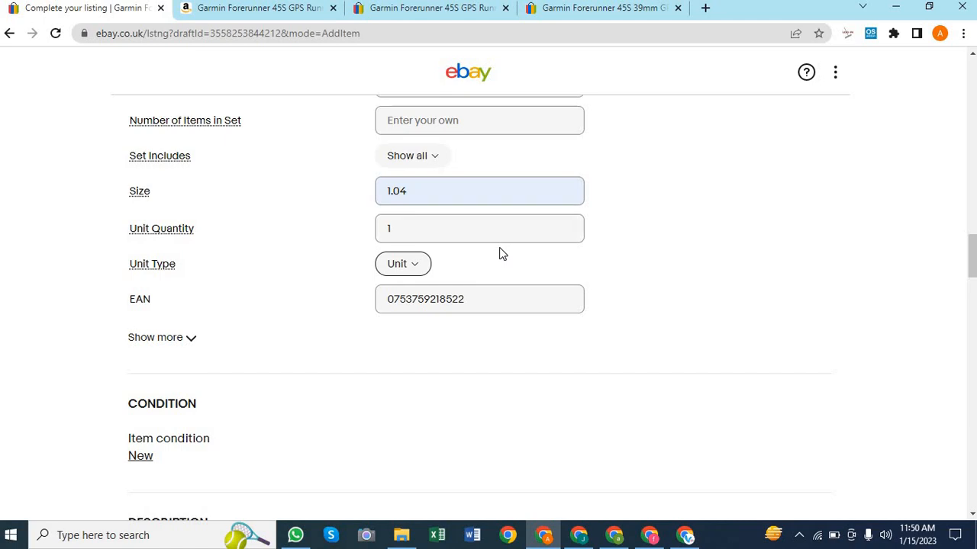
Activate the empty Description editor, then switch back to the Amazon product page
scroll(650, 301, down, 2)
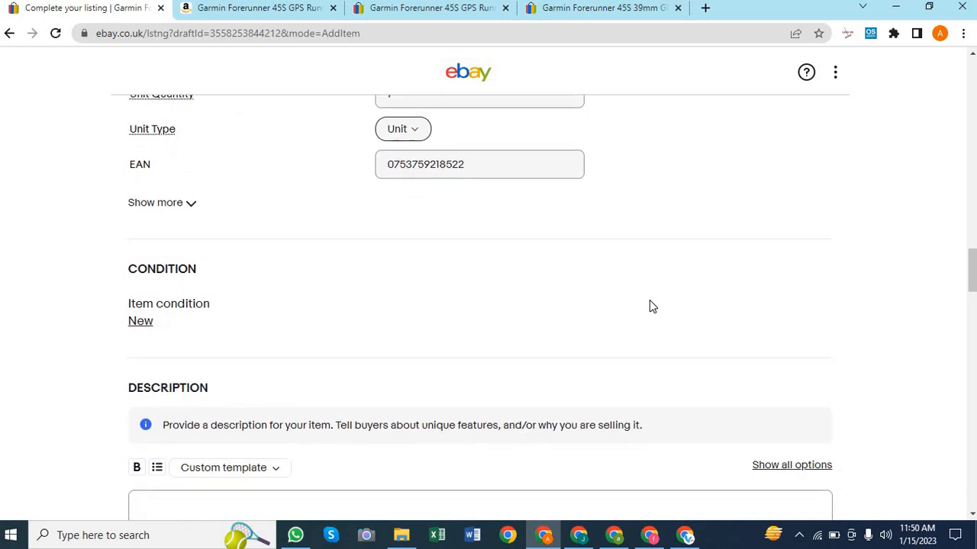
scroll(427, 328, down, 3)
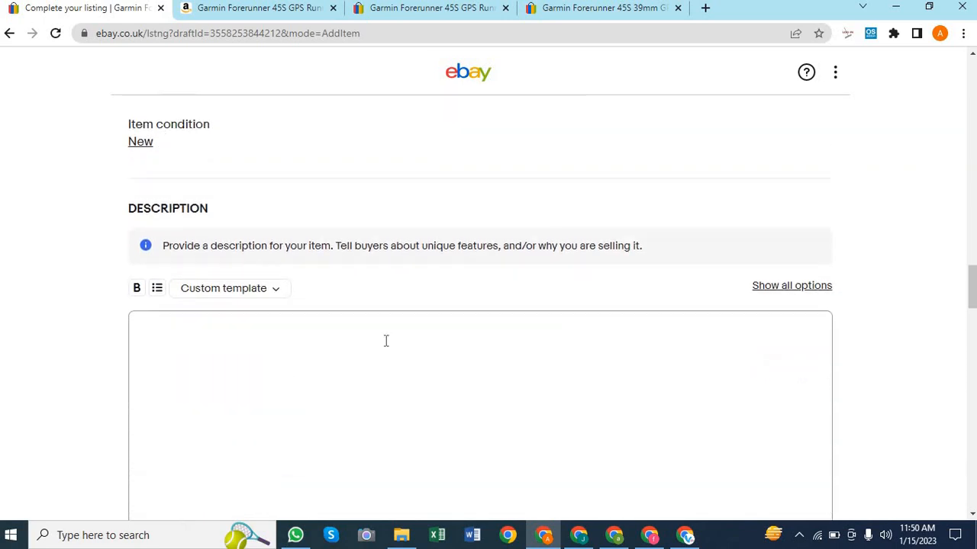
scroll(196, 256, up, 1)
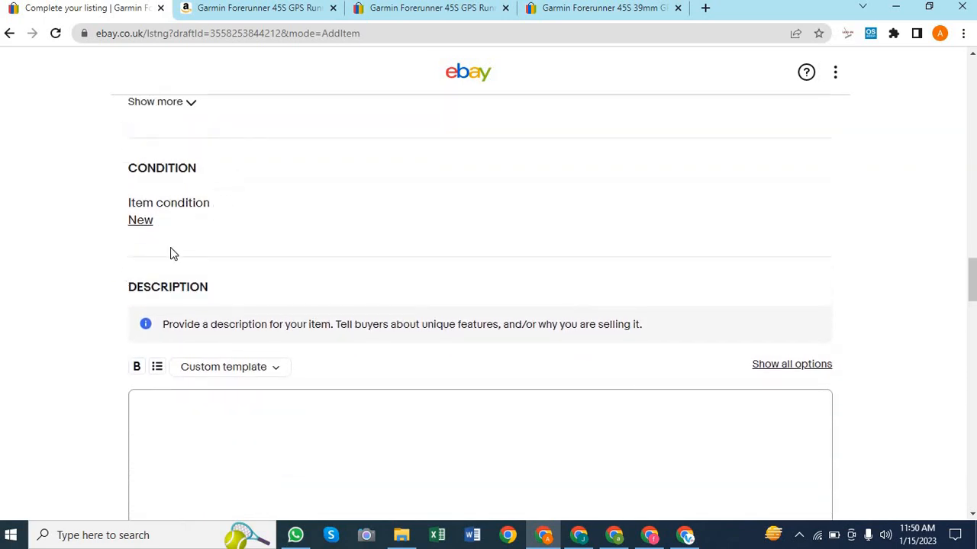
scroll(341, 282, down, 2)
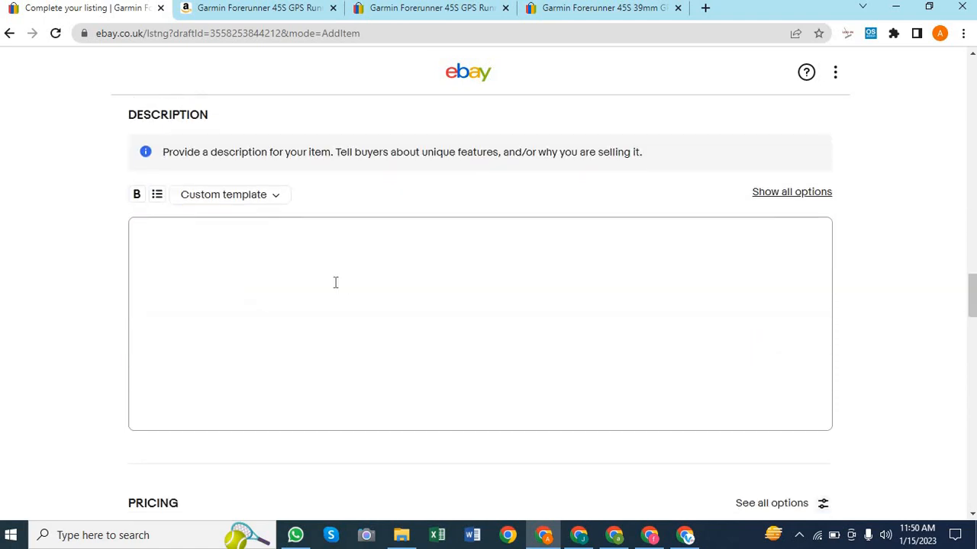
click(198, 240)
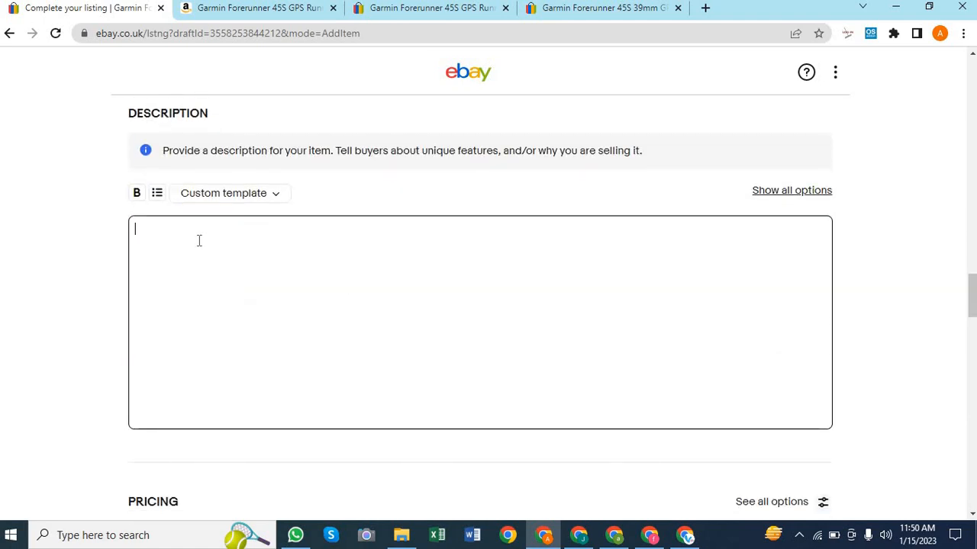
click(279, 17)
Select the Amazon Forerunner 45S spec table from Brand down to Colour
scroll(446, 183, down, 10)
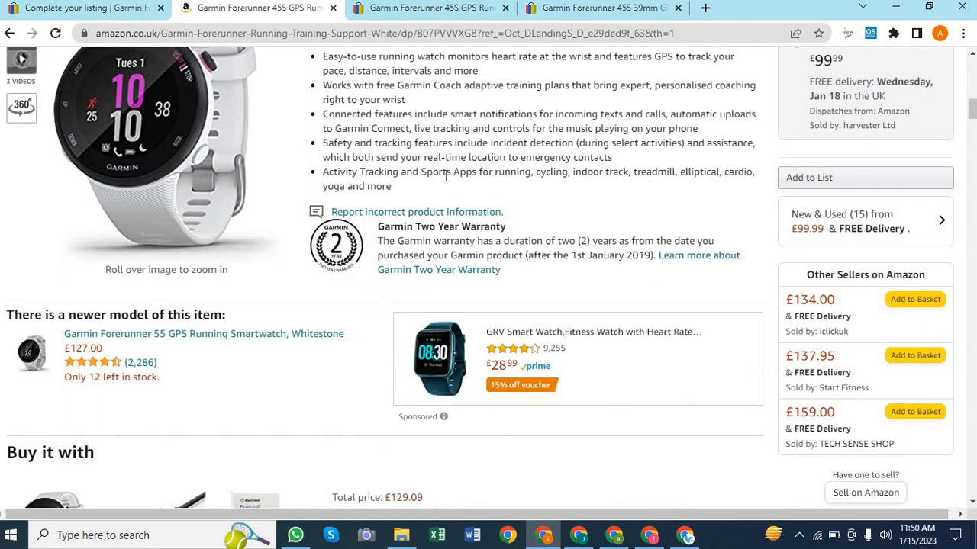
scroll(447, 183, down, 20)
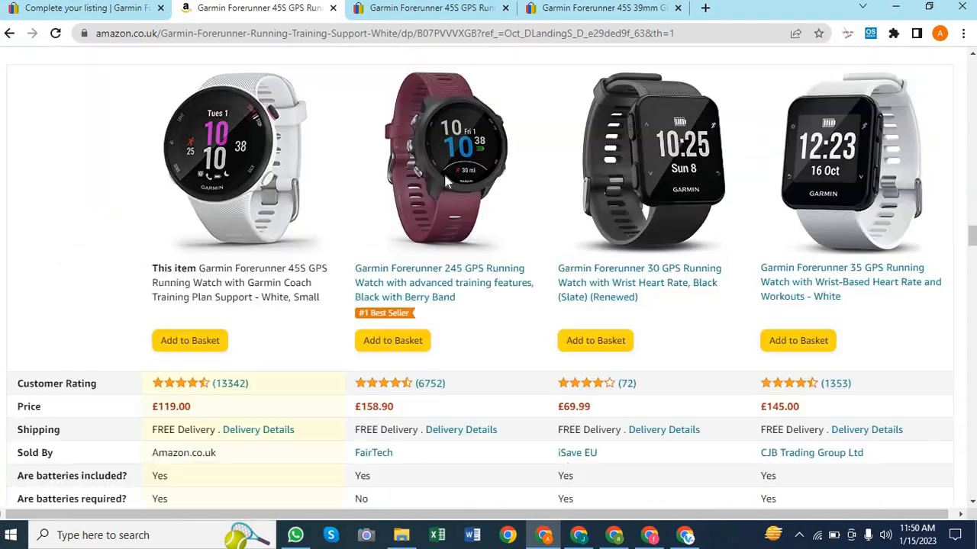
scroll(447, 175, up, 20)
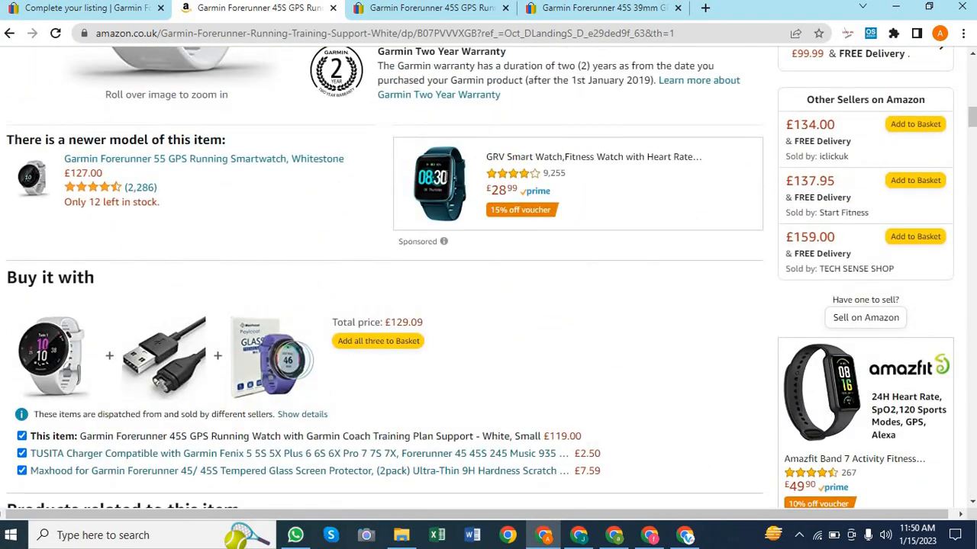
scroll(446, 180, down, 15)
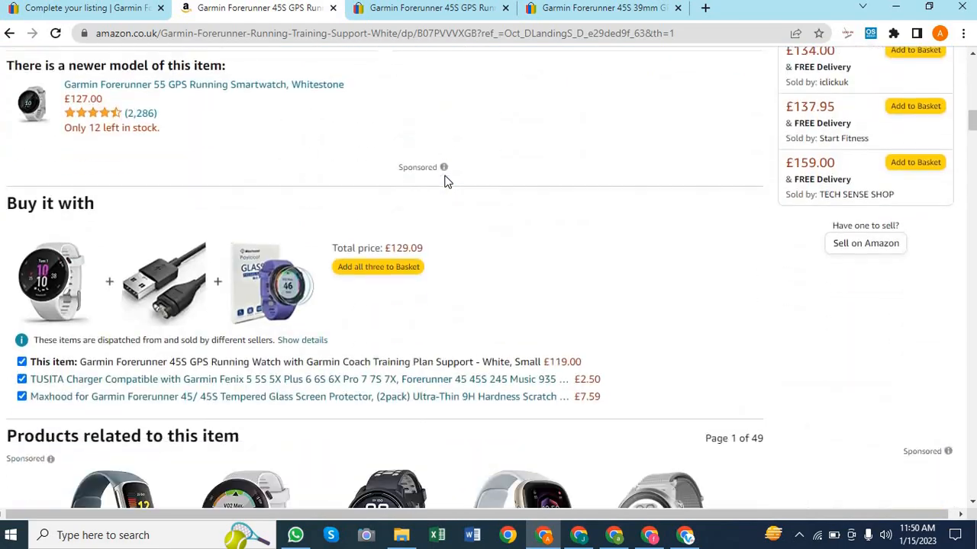
scroll(446, 182, down, 20)
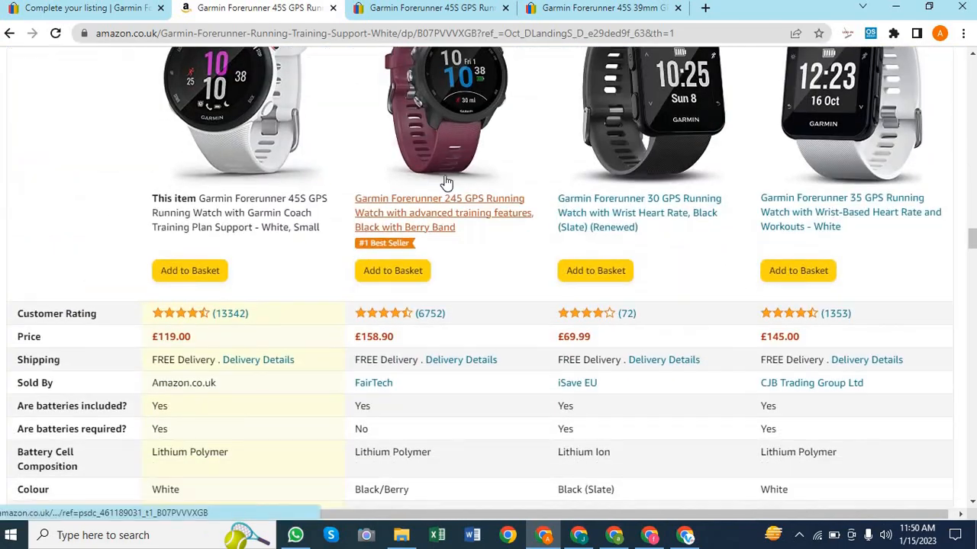
scroll(446, 181, down, 20)
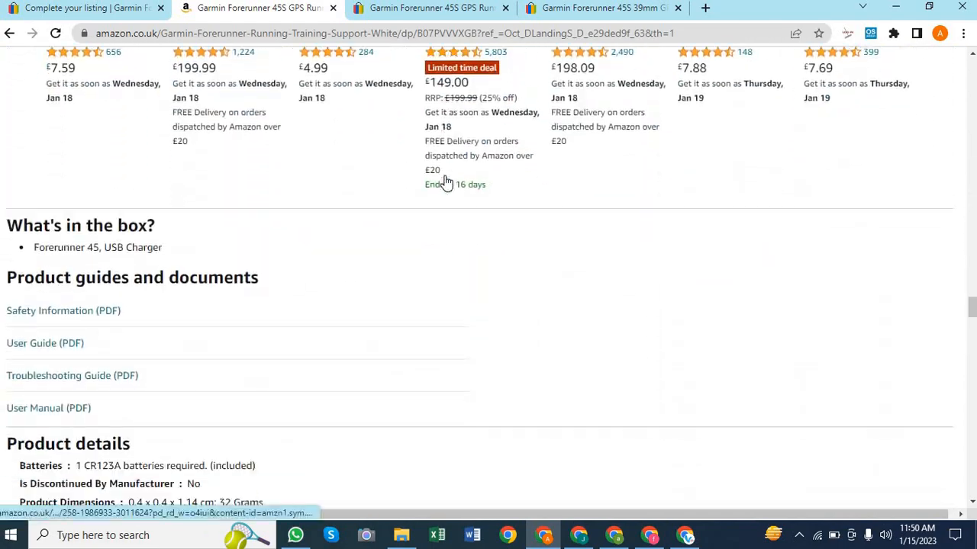
scroll(446, 182, up, 8)
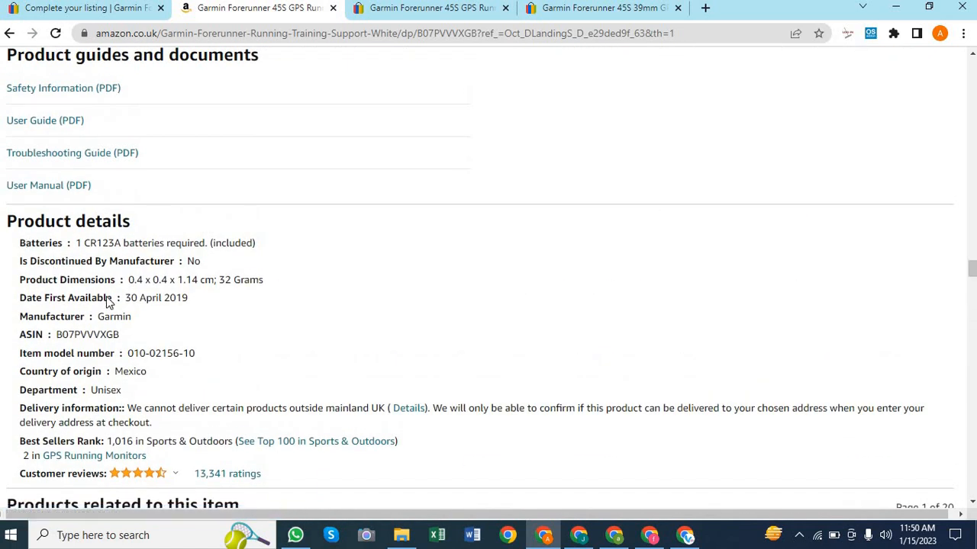
scroll(225, 301, down, 1)
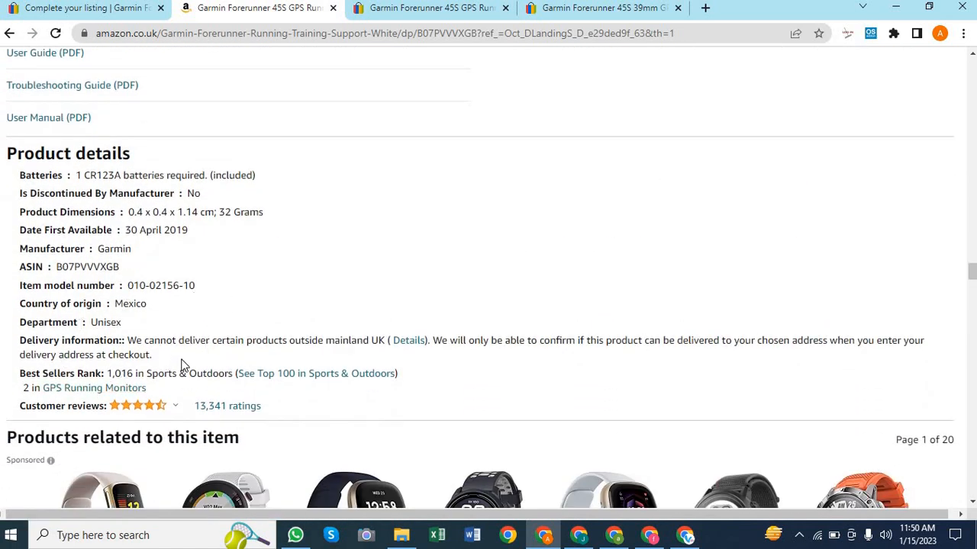
scroll(387, 316, up, 2)
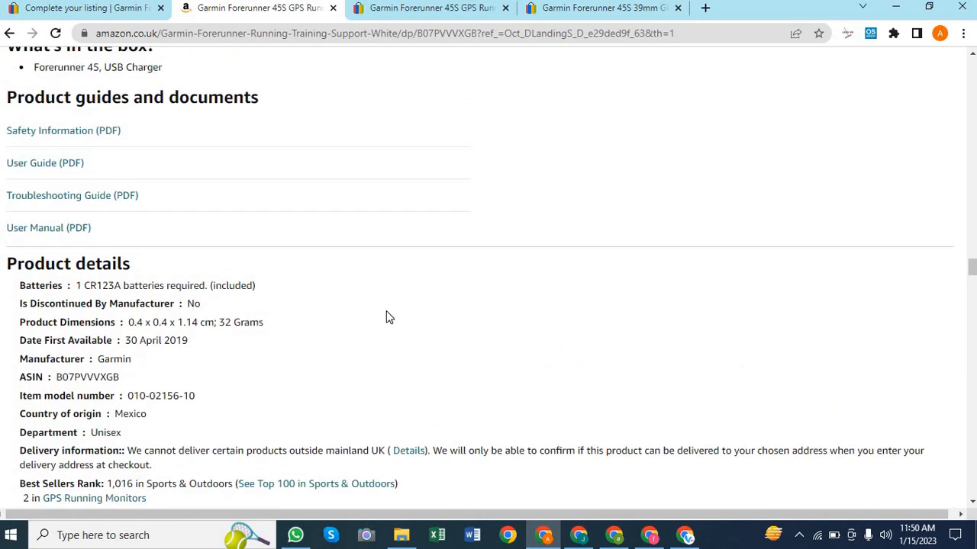
scroll(382, 401, down, 10)
scroll(373, 436, up, 2)
scroll(373, 437, up, 20)
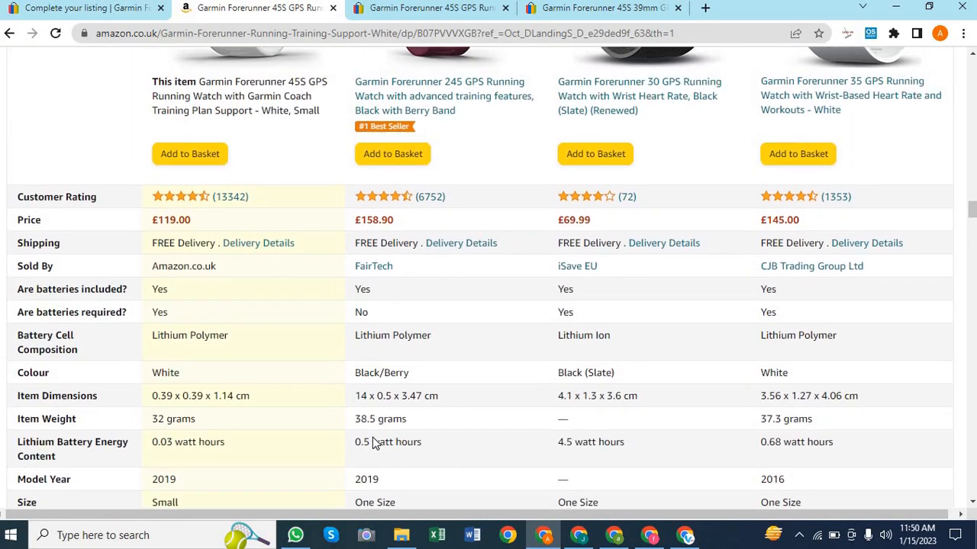
scroll(373, 442, up, 15)
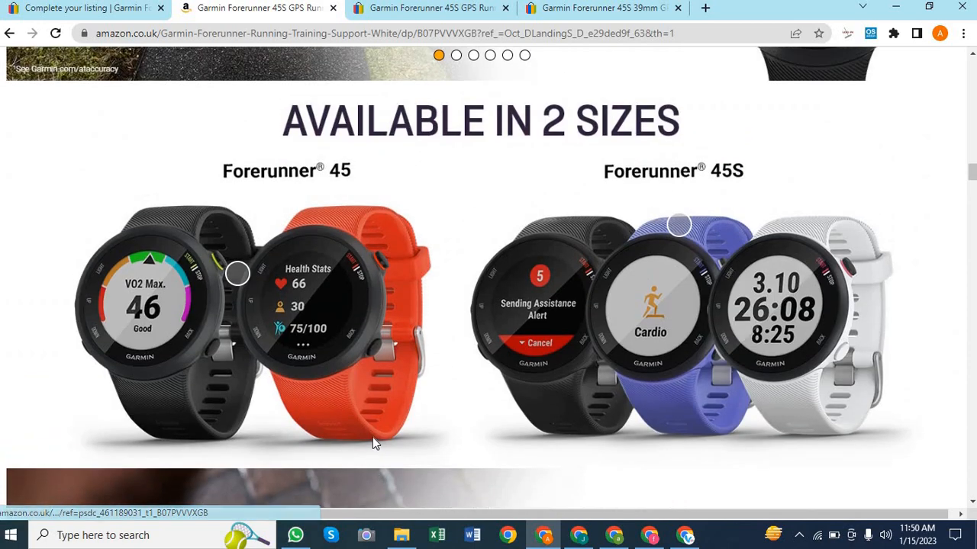
scroll(373, 442, up, 10)
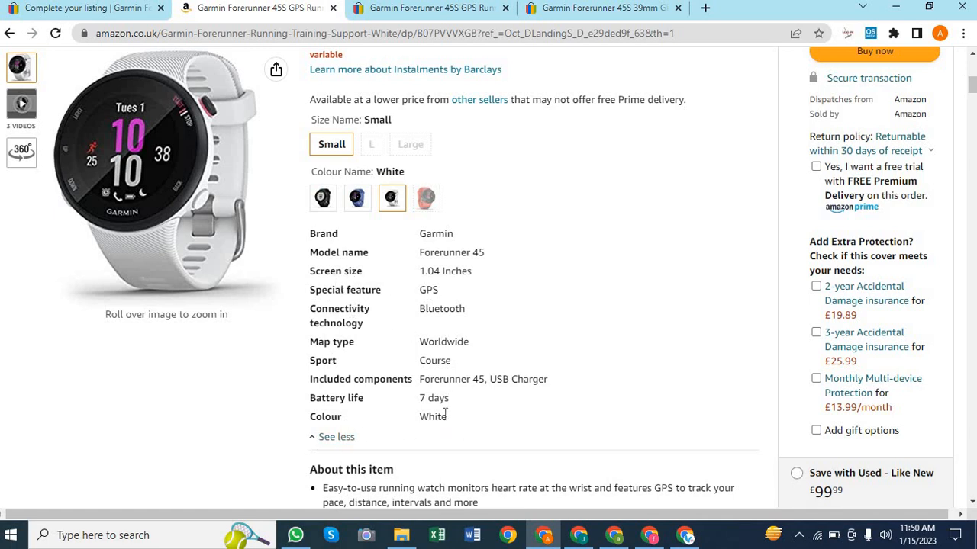
drag(411, 409, 298, 241)
key(ctrl+c)
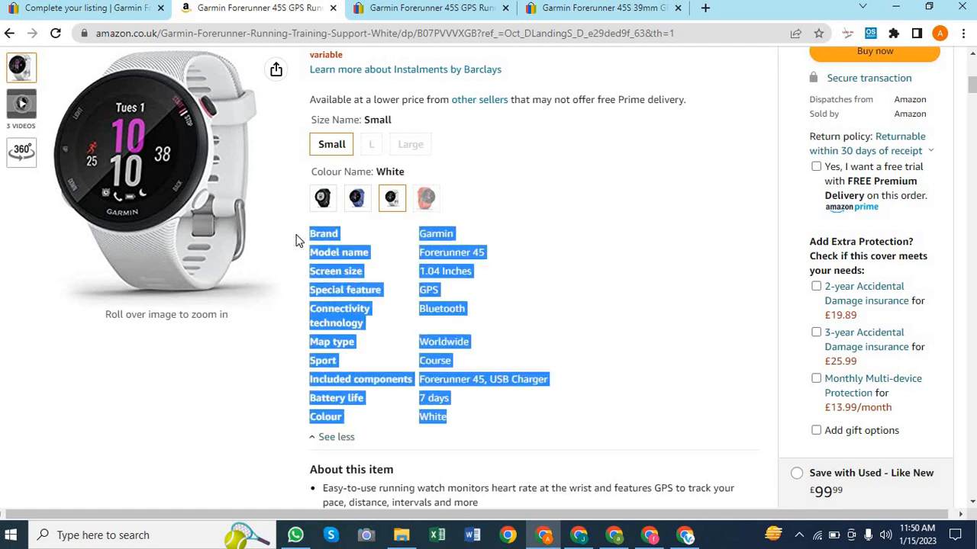
mouse_move(177, 206)
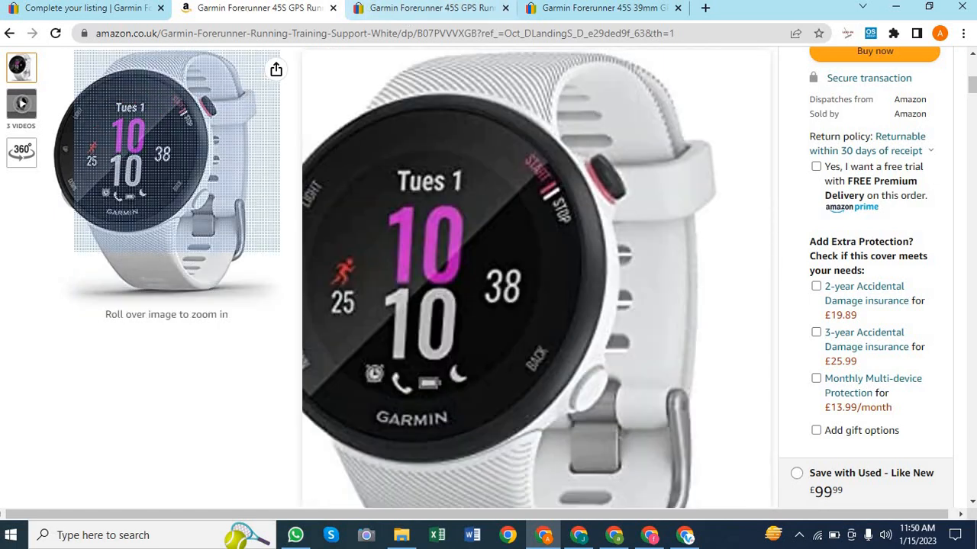
Paste the Amazon spec table into the eBay description with a blank line above Brand
click(110, 9)
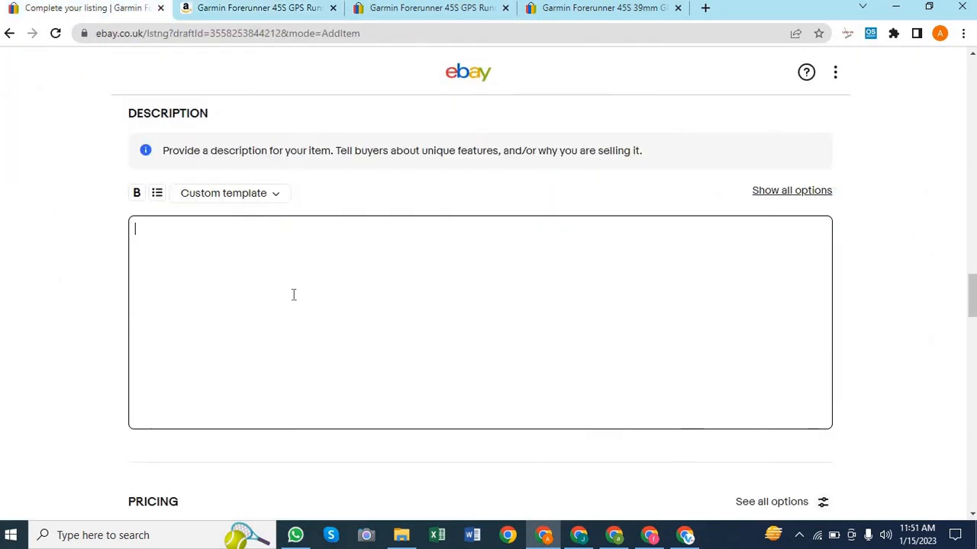
click(246, 278)
key(ctrl+v)
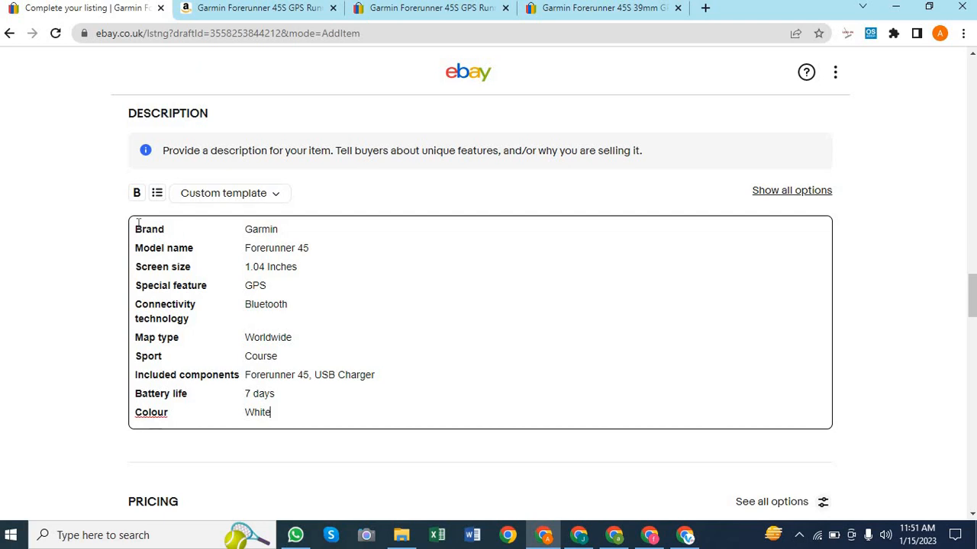
click(136, 224)
key(Return)
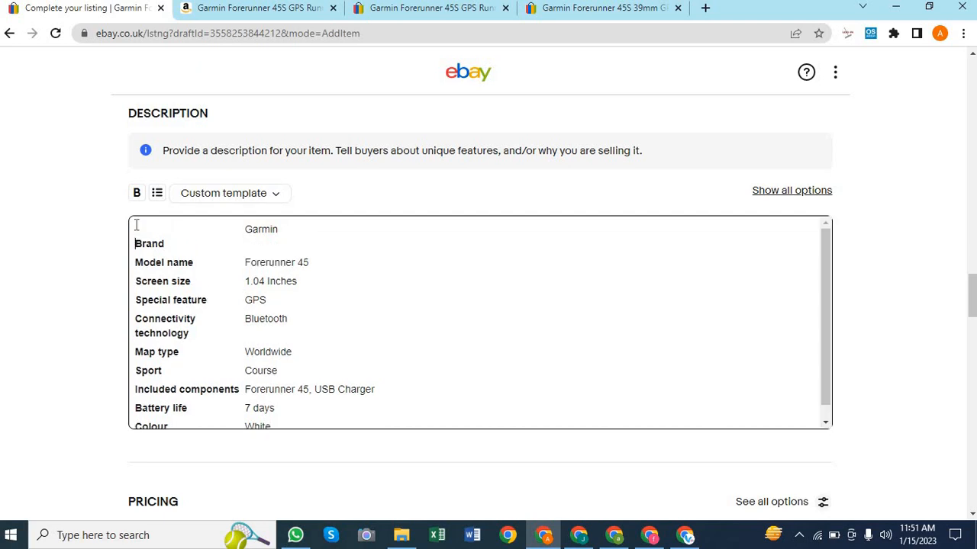
Copy the About this item bullets from Amazon into the description, then undo the paste
click(263, 10)
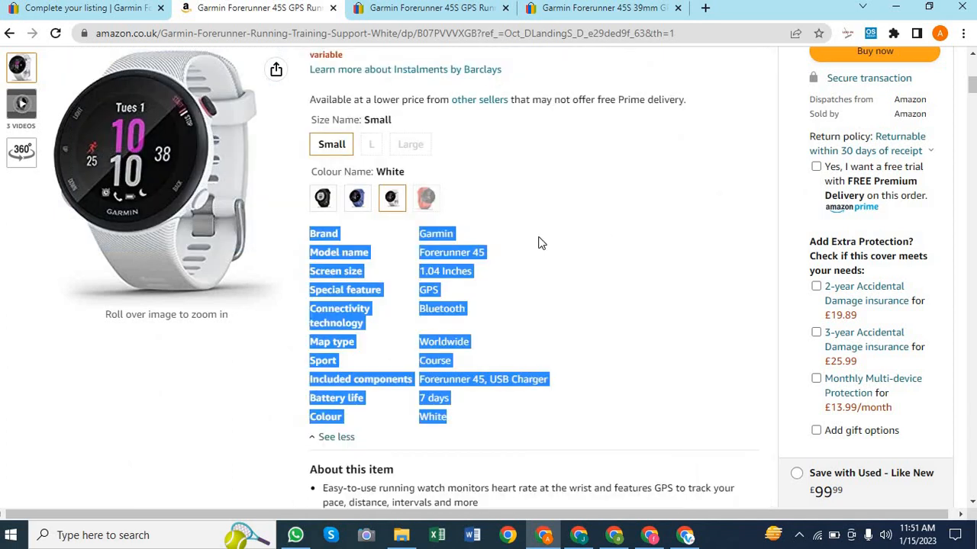
scroll(539, 241, up, 2)
scroll(539, 243, down, 1)
scroll(538, 242, down, 4)
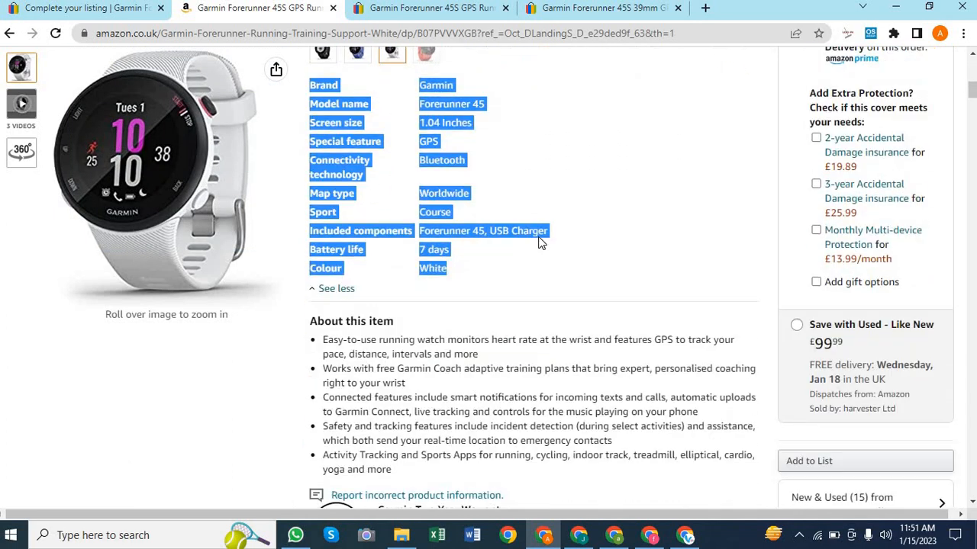
drag(392, 372, 327, 242)
key(ctrl+c)
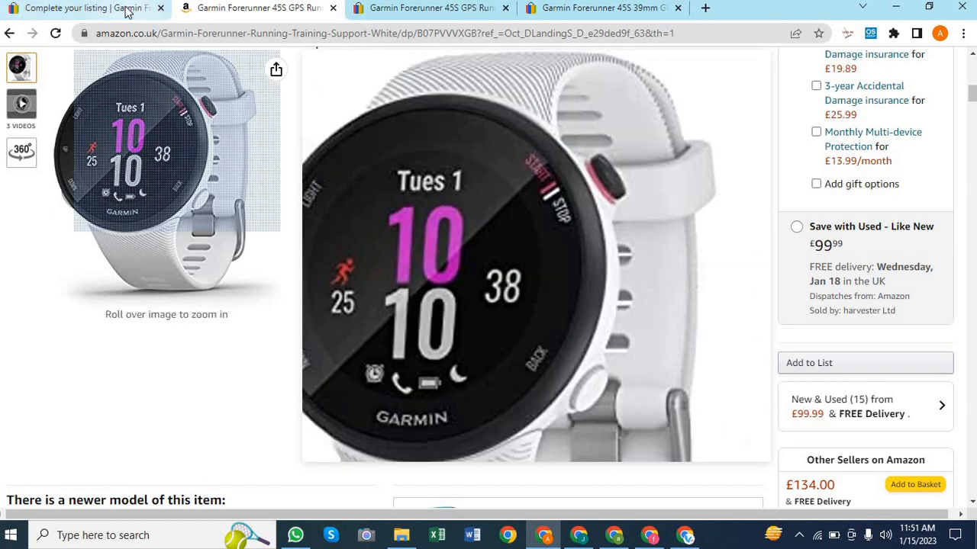
click(114, 7)
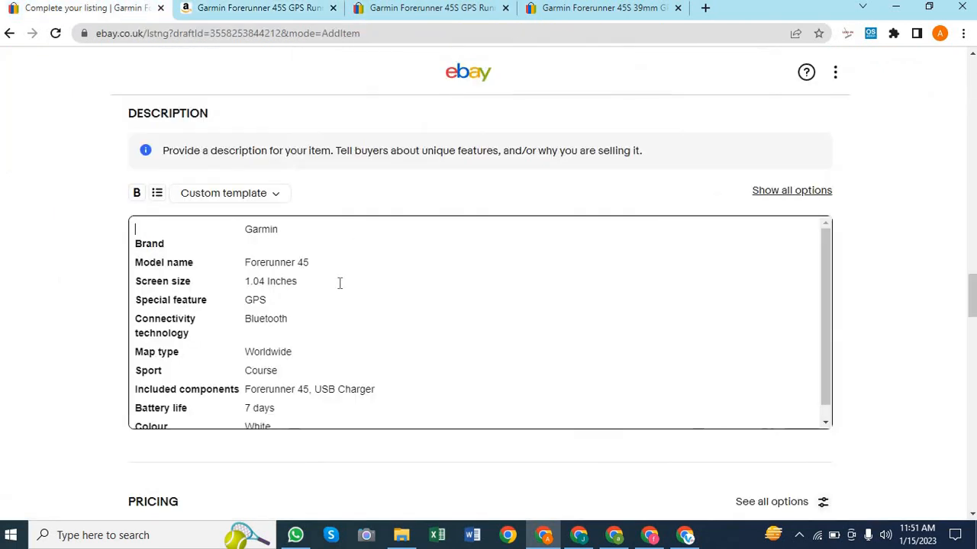
key(ctrl+v)
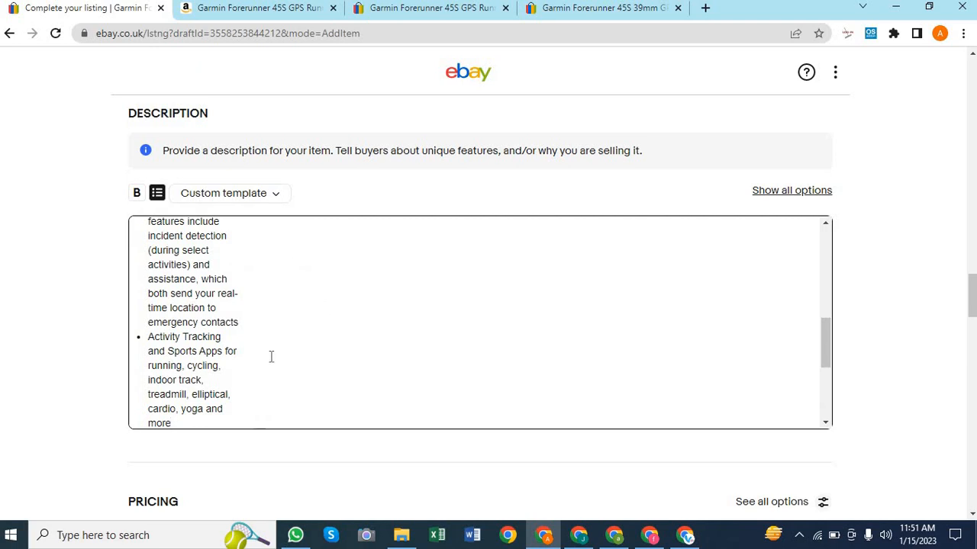
key(ctrl+z)
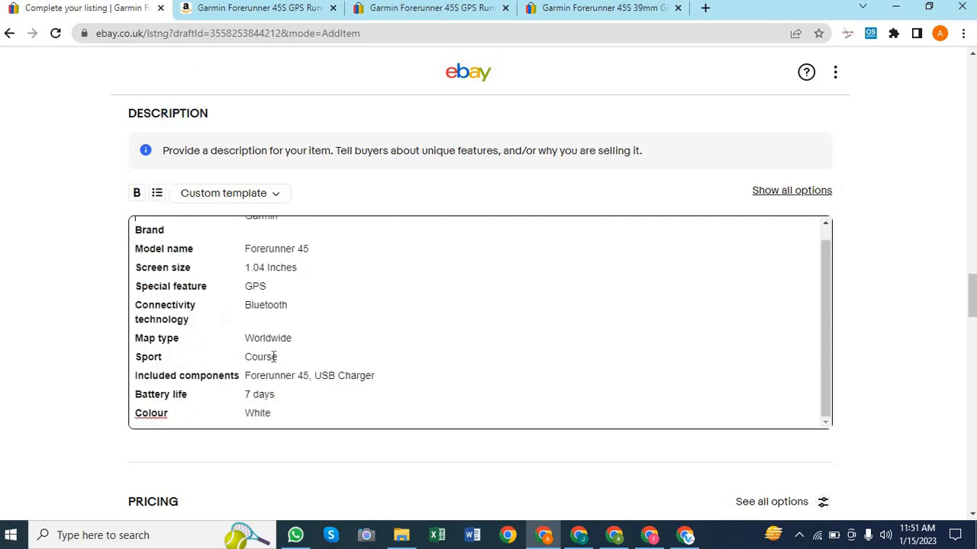
Reselect only the first two About this item bullets on the Amazon page
scroll(379, 315, up, 1)
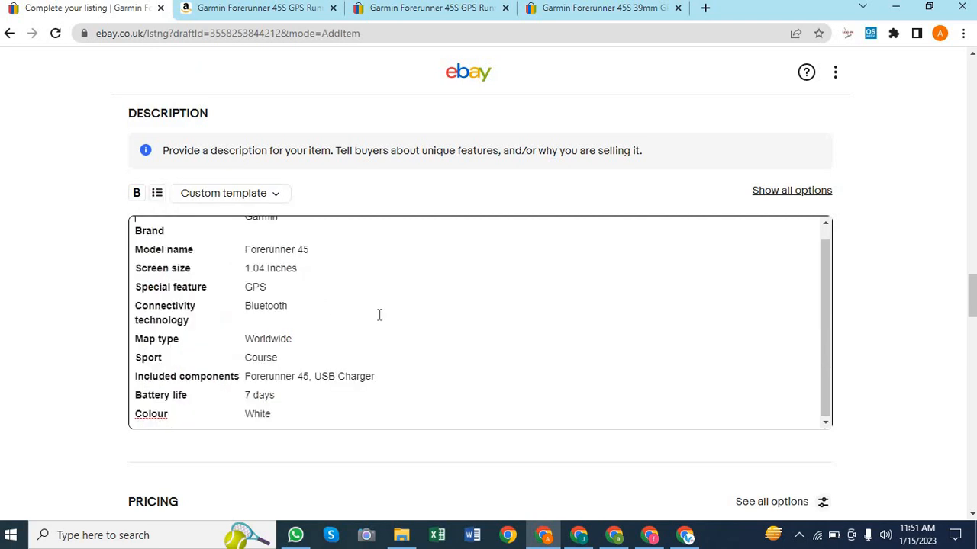
click(251, 14)
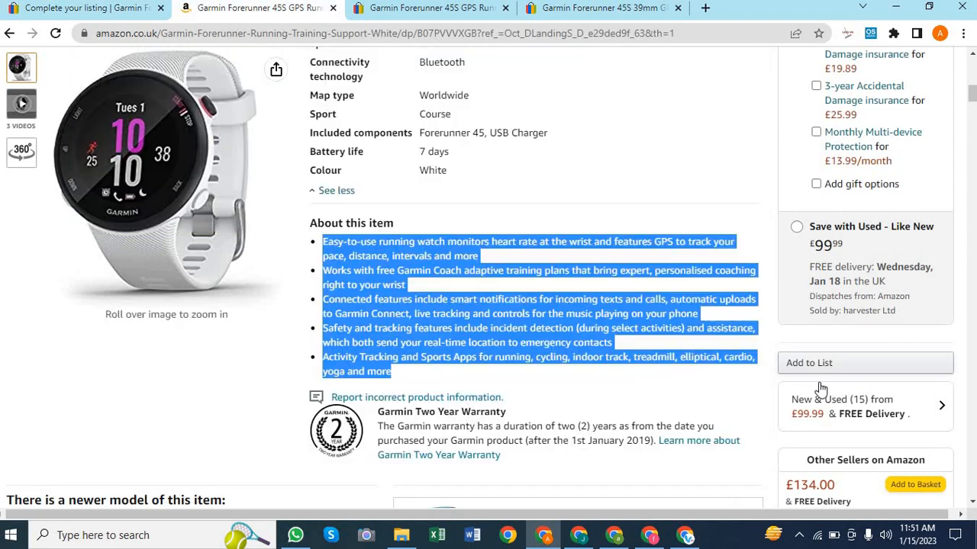
click(382, 329)
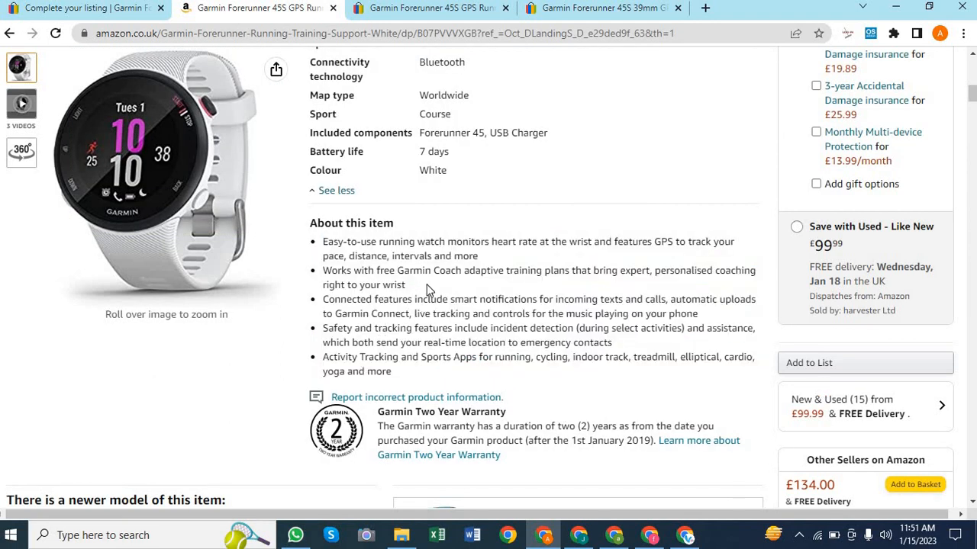
drag(406, 285, 319, 245)
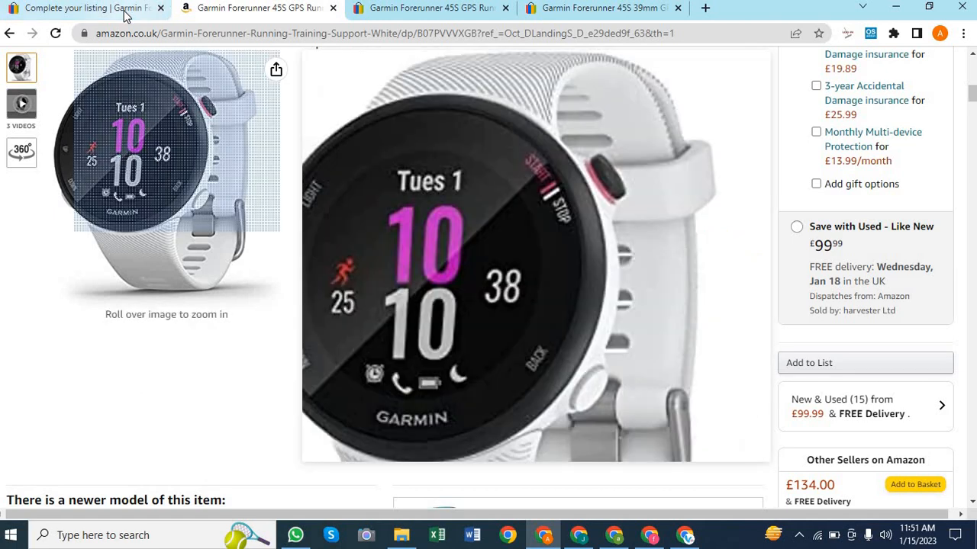
click(126, 11)
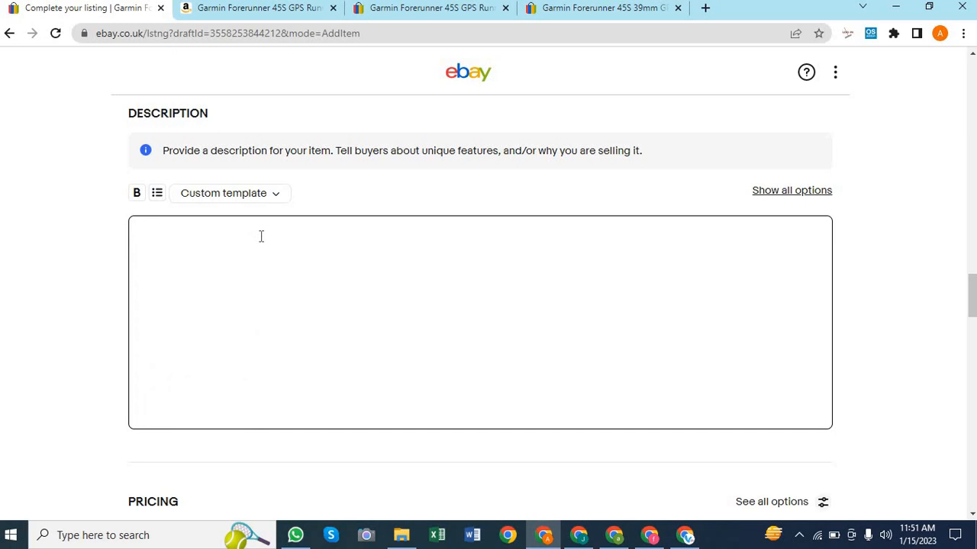
Paste the feature bullets into the description, then paste the Amazon spec table below them
key(ctrl+v)
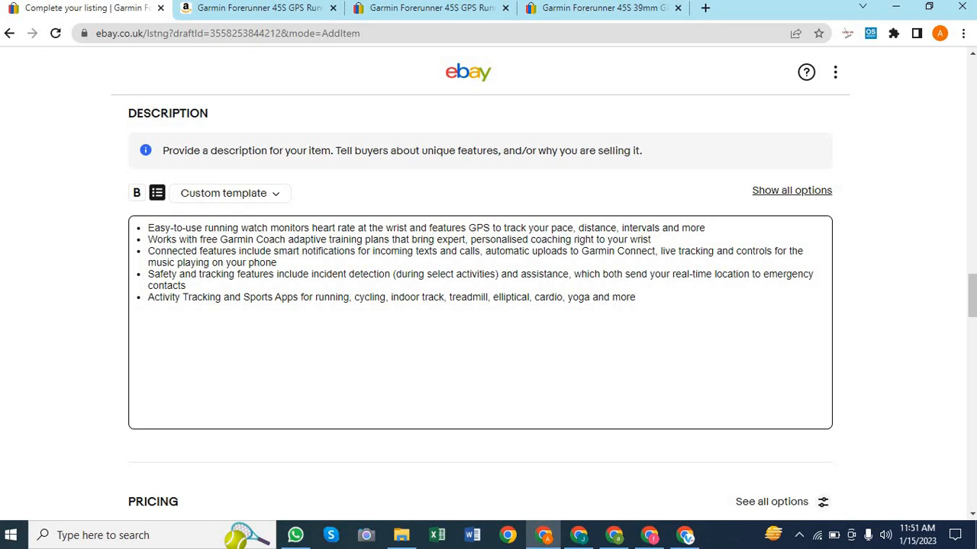
click(292, 14)
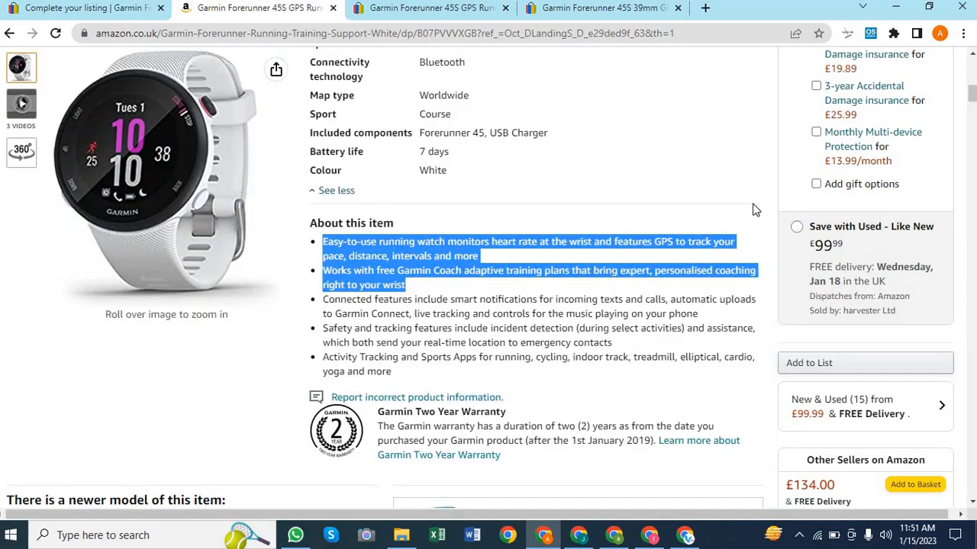
scroll(513, 349, down, 1)
scroll(513, 349, up, 1)
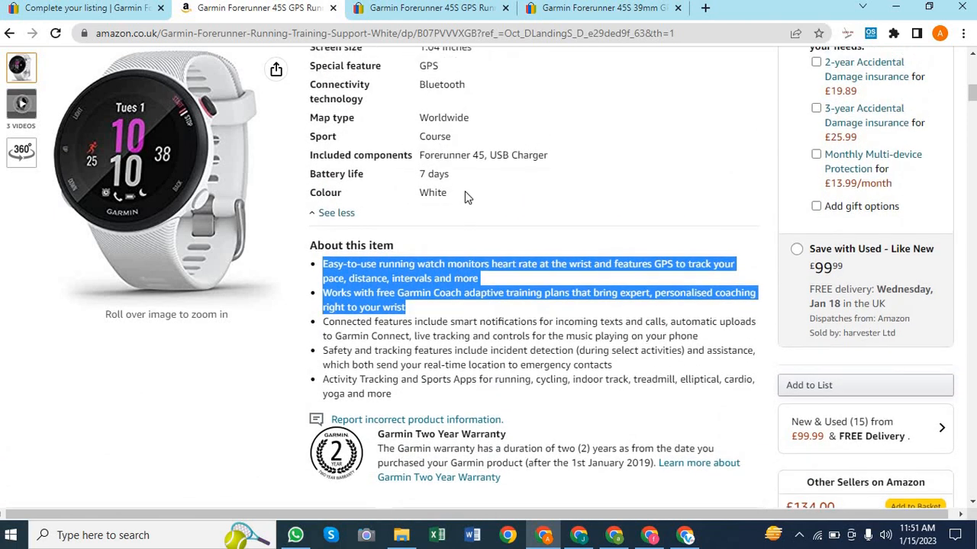
drag(449, 194, 298, 128)
key(ctrl+c)
scroll(308, 66, up, 2)
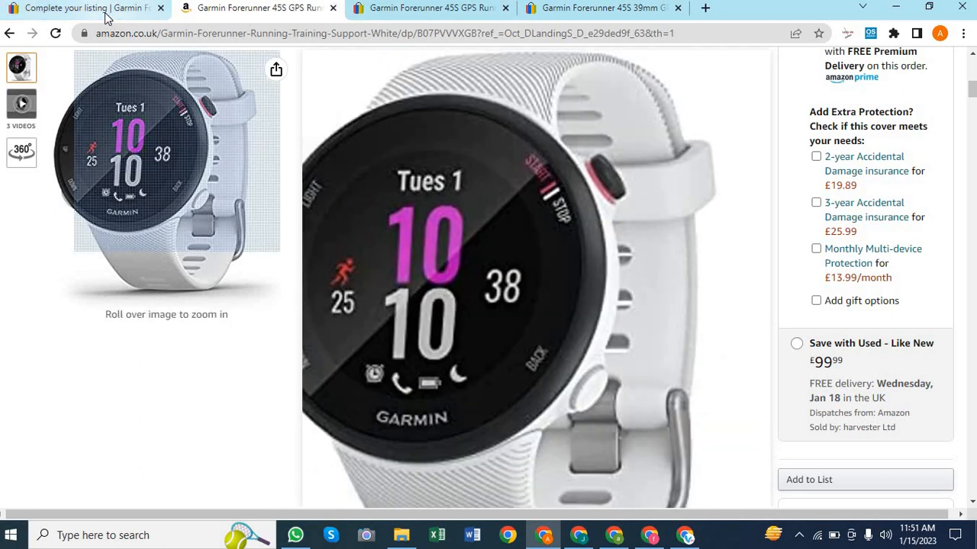
click(105, 9)
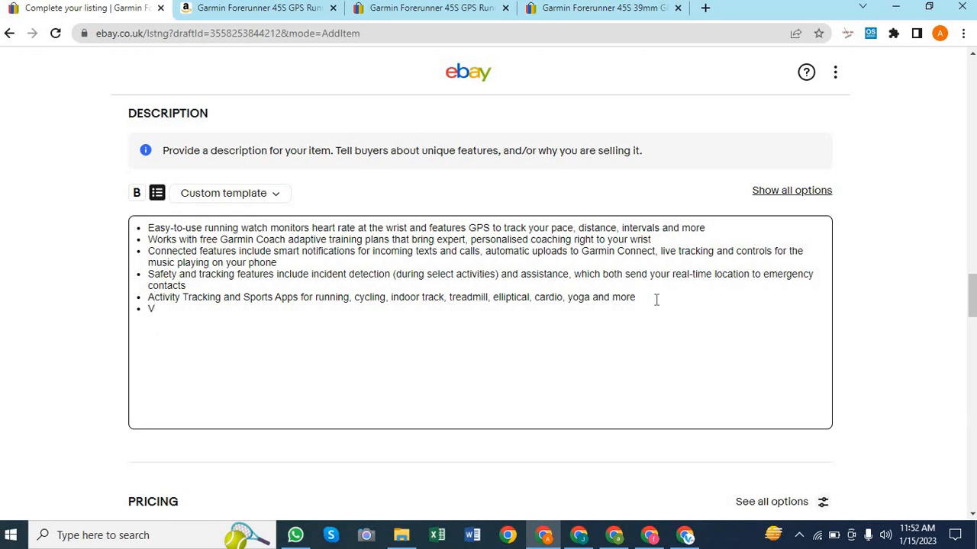
key(ctrl+v)
Add a blank line between the Activity Tracking bullet and the spec table
scroll(839, 275, up, 1)
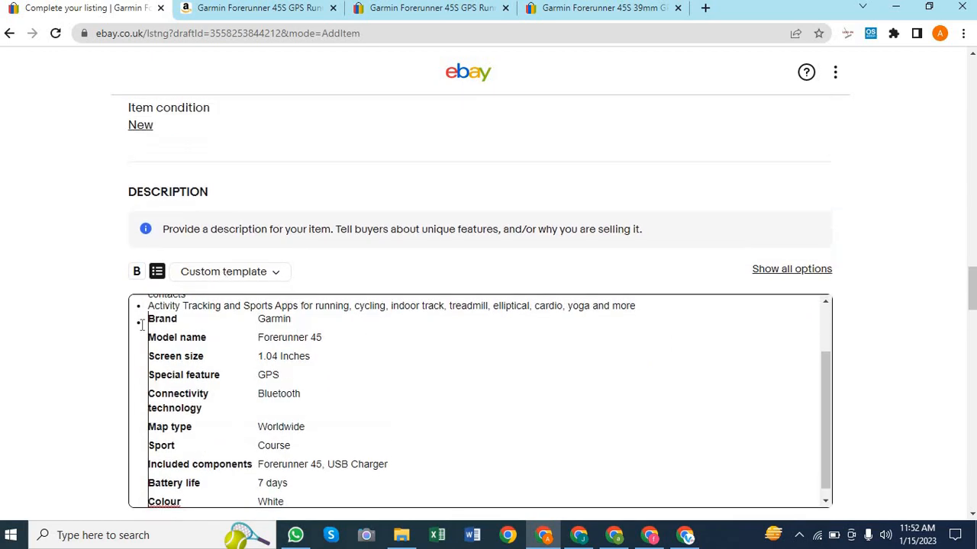
scroll(449, 377, up, 1)
scroll(449, 377, up, 3)
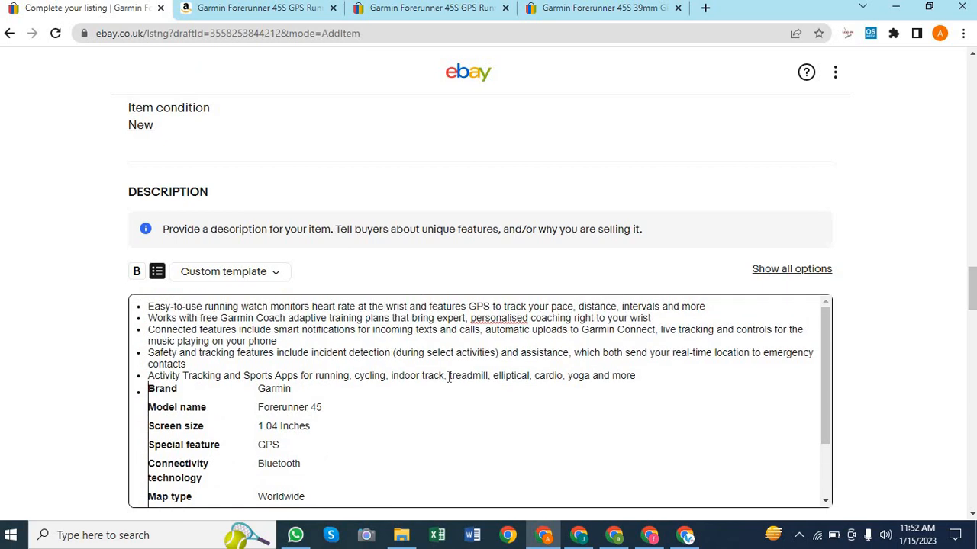
scroll(448, 377, down, 1)
click(664, 361)
key(Return)
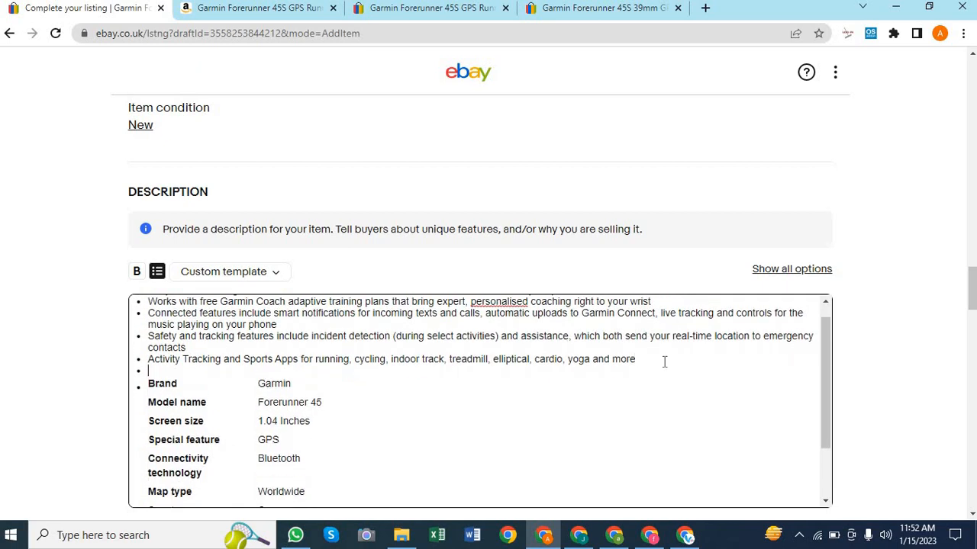
key(BackSpace)
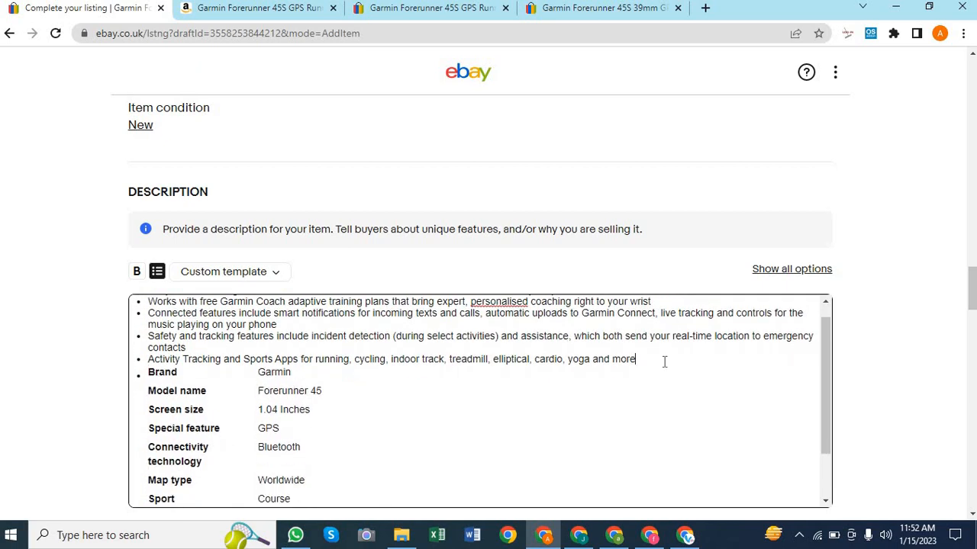
key(Return)
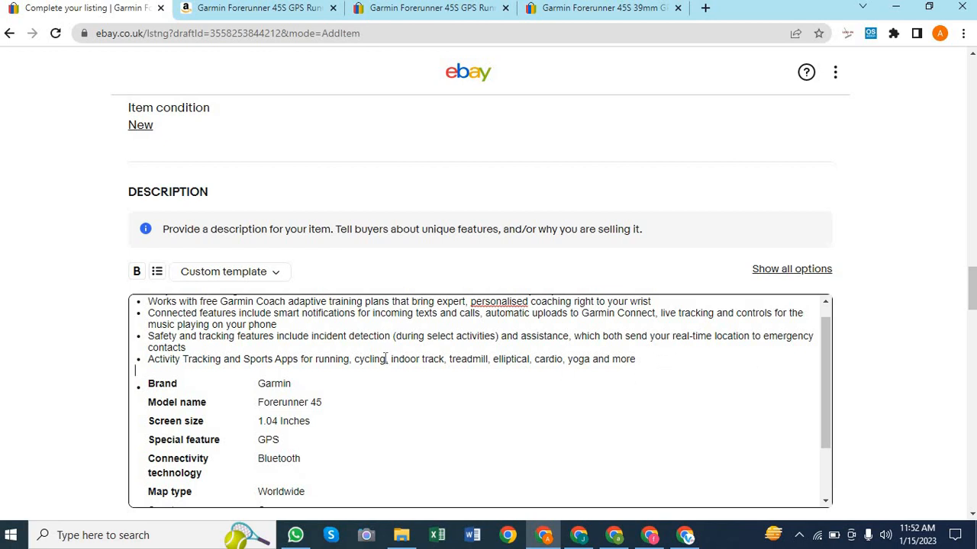
scroll(513, 367, up, 1)
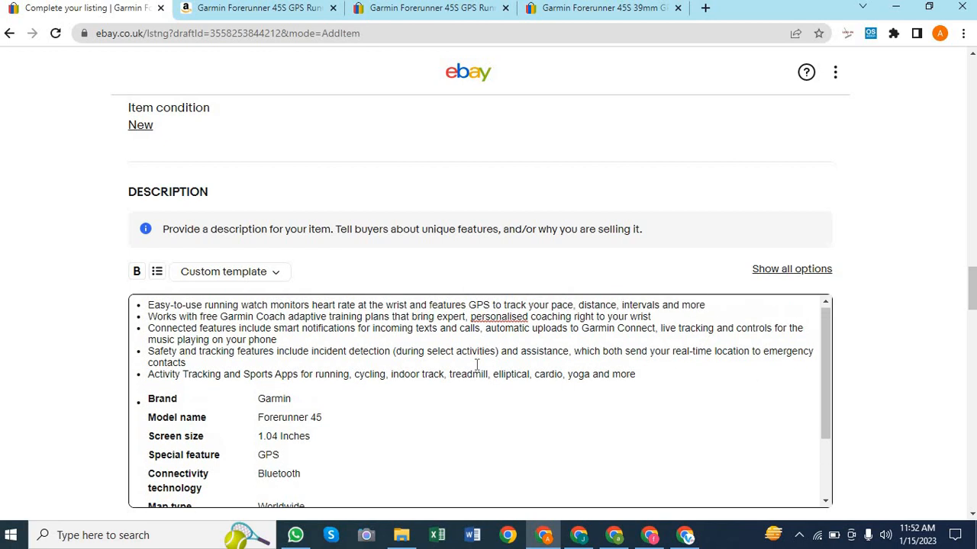
Expand the description editor to show the full formatting toolbar
click(275, 275)
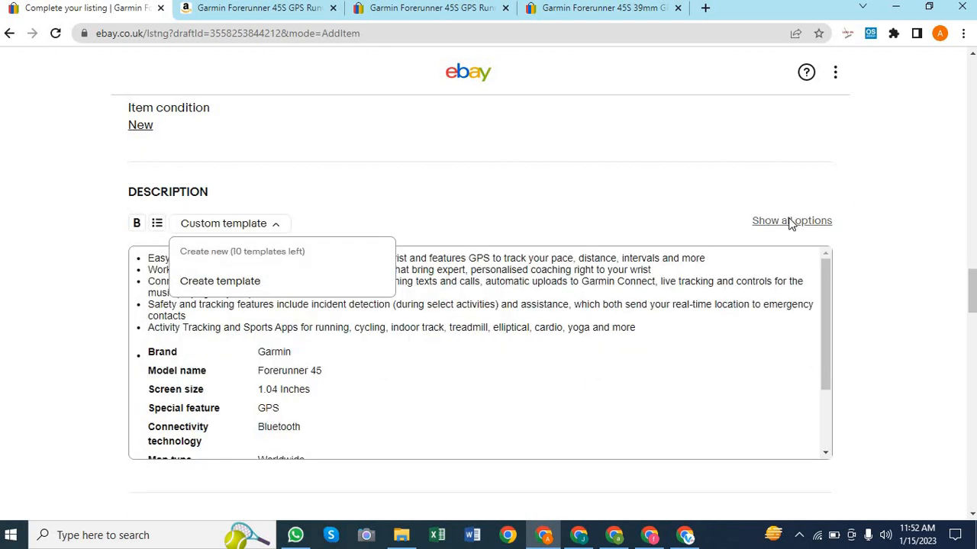
click(790, 222)
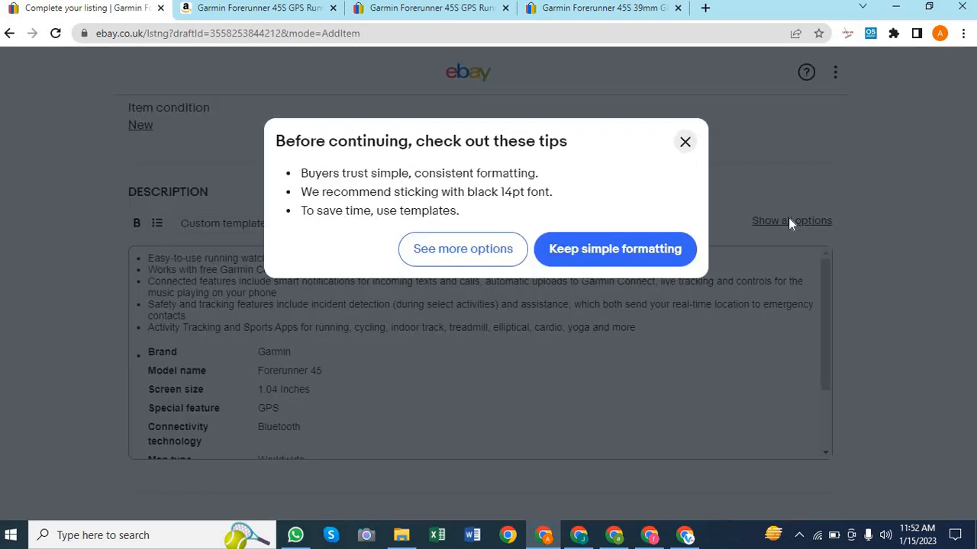
click(444, 252)
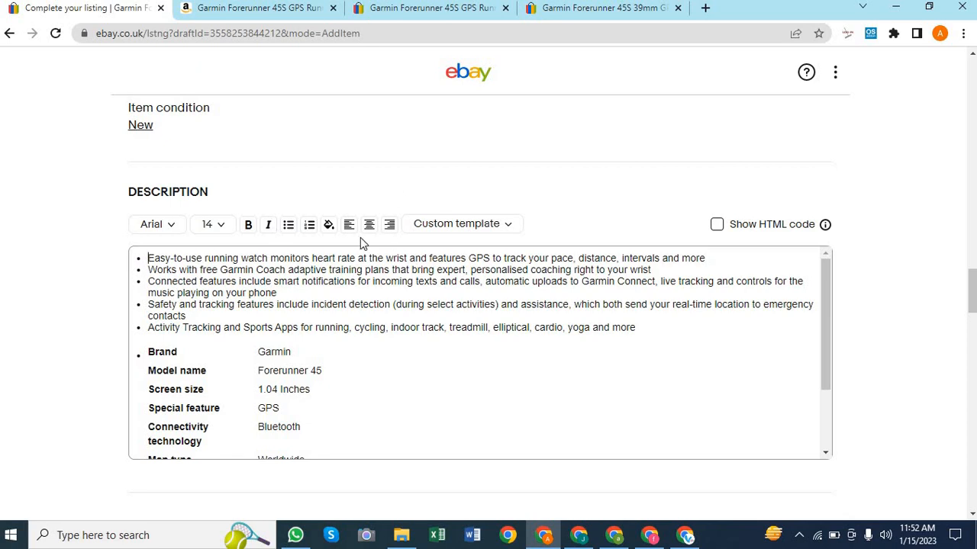
Set the whole description to font size 14, non-bold, after briefly trying size 18
click(338, 341)
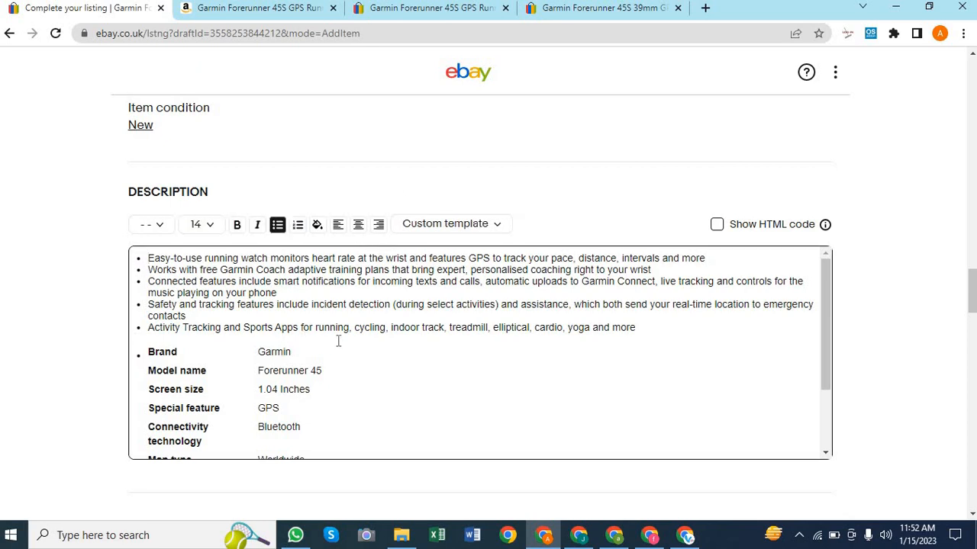
key(ctrl+a)
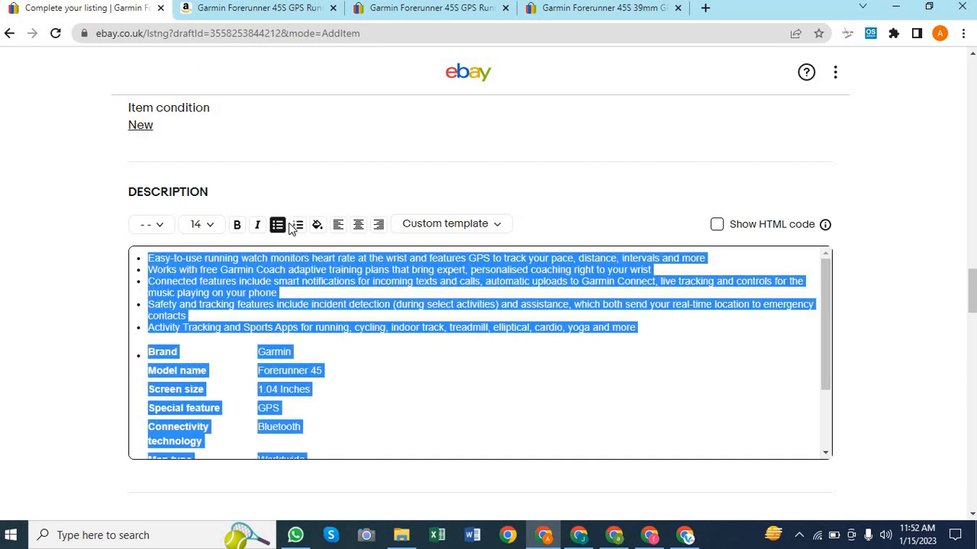
click(237, 225)
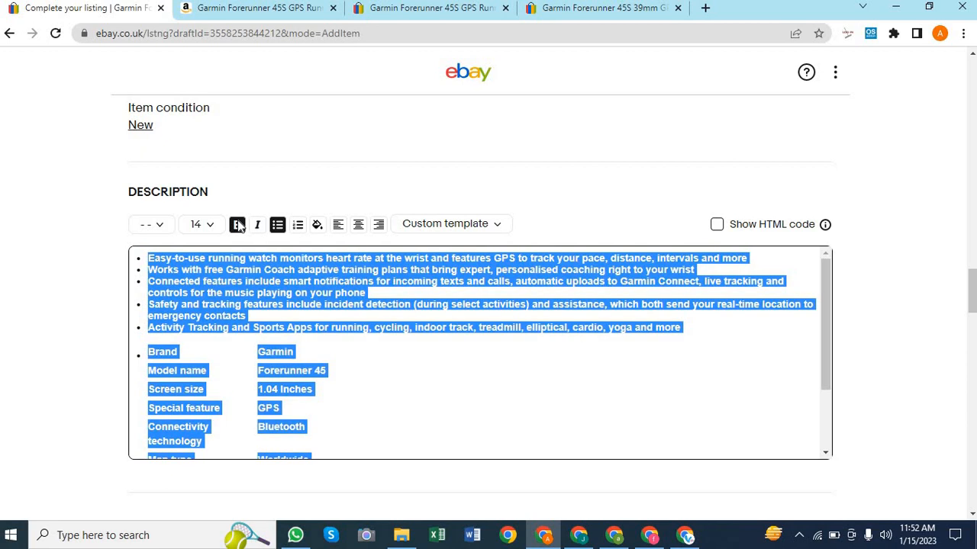
click(237, 225)
click(210, 226)
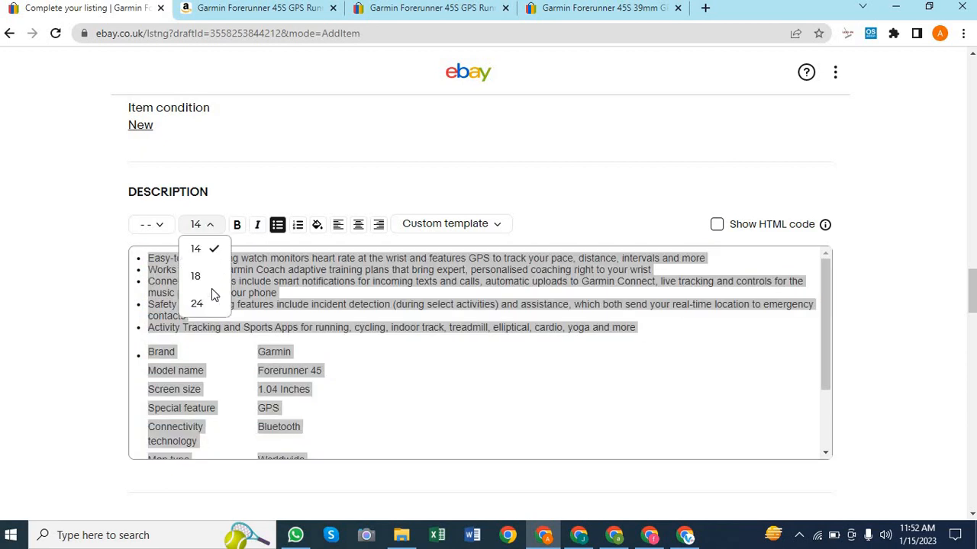
click(196, 277)
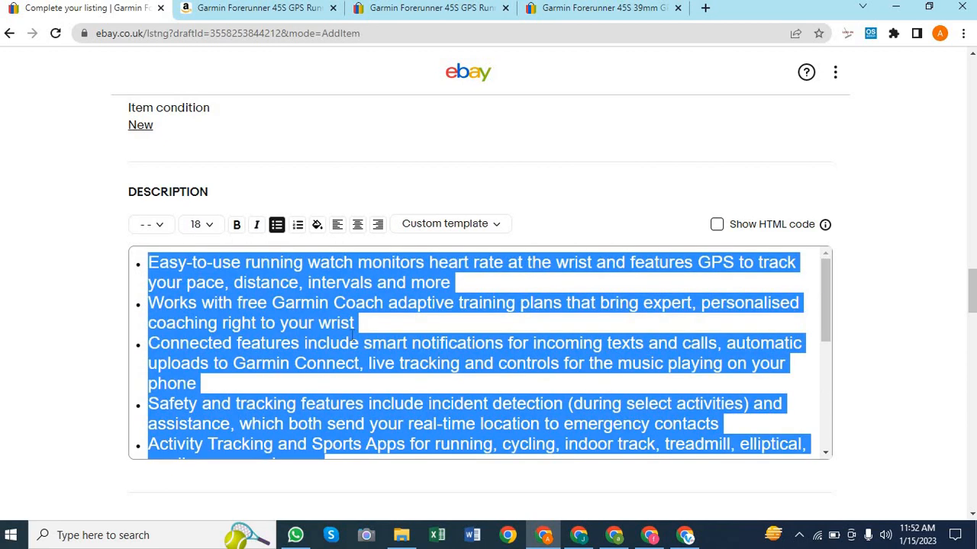
click(209, 226)
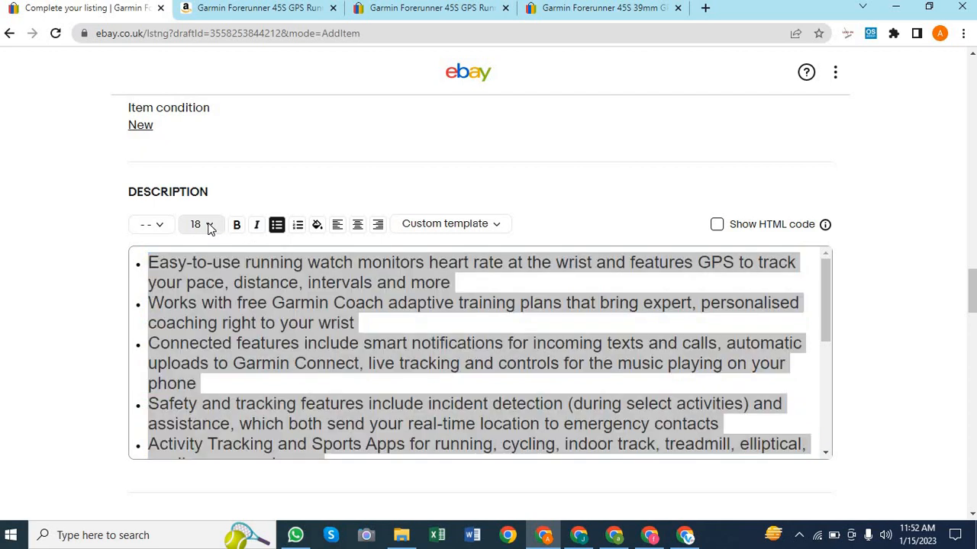
click(196, 248)
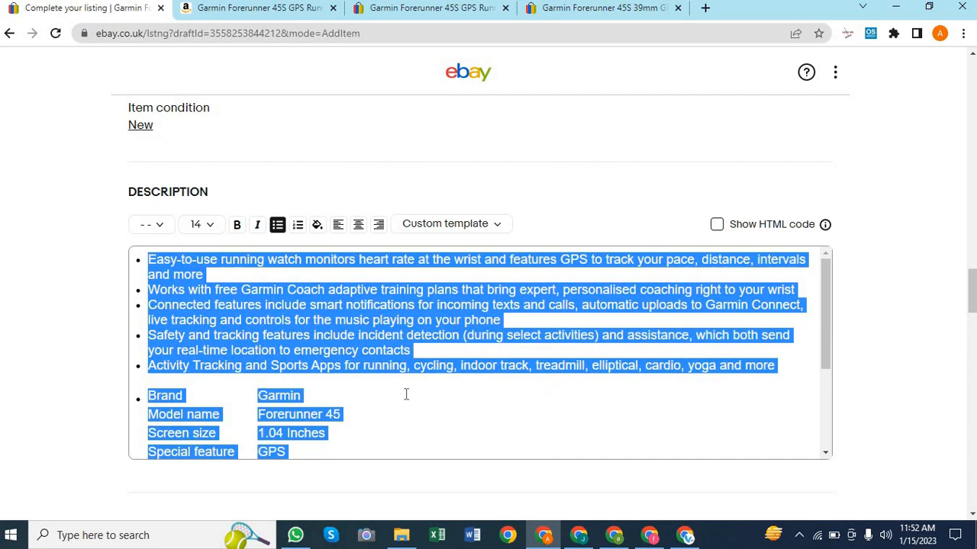
click(382, 400)
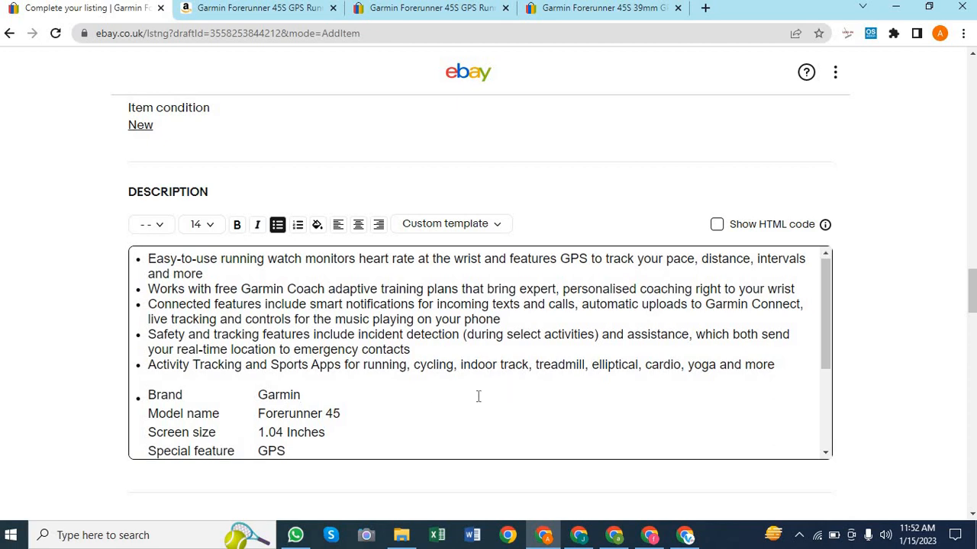
Change the whole description's font to MS Sans Serif
scroll(478, 396, down, 3)
scroll(479, 397, up, 1)
scroll(478, 396, up, 2)
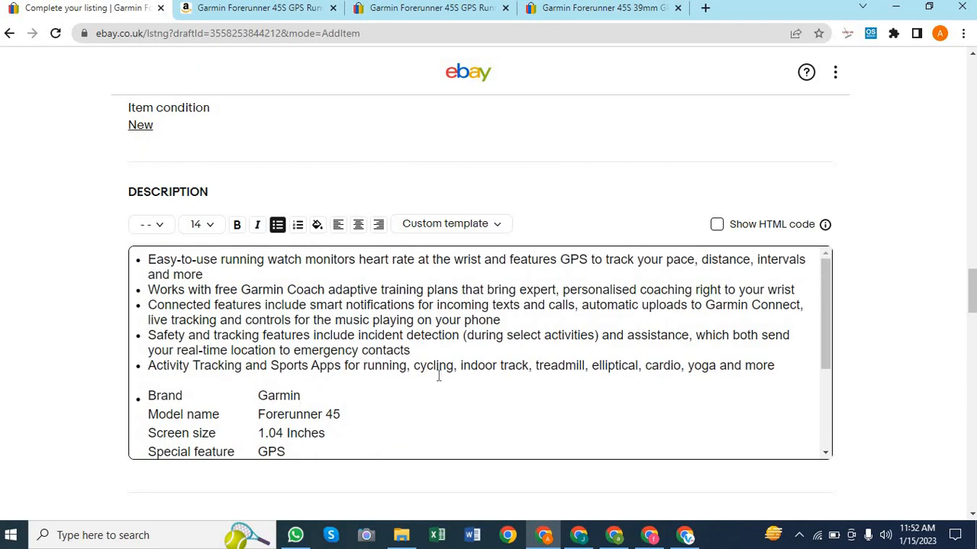
scroll(439, 375, down, 3)
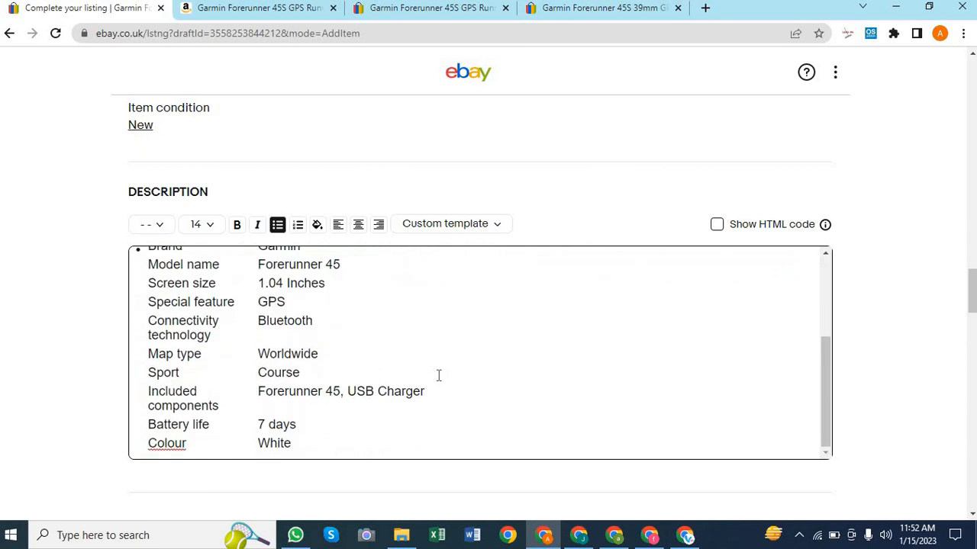
scroll(439, 376, up, 3)
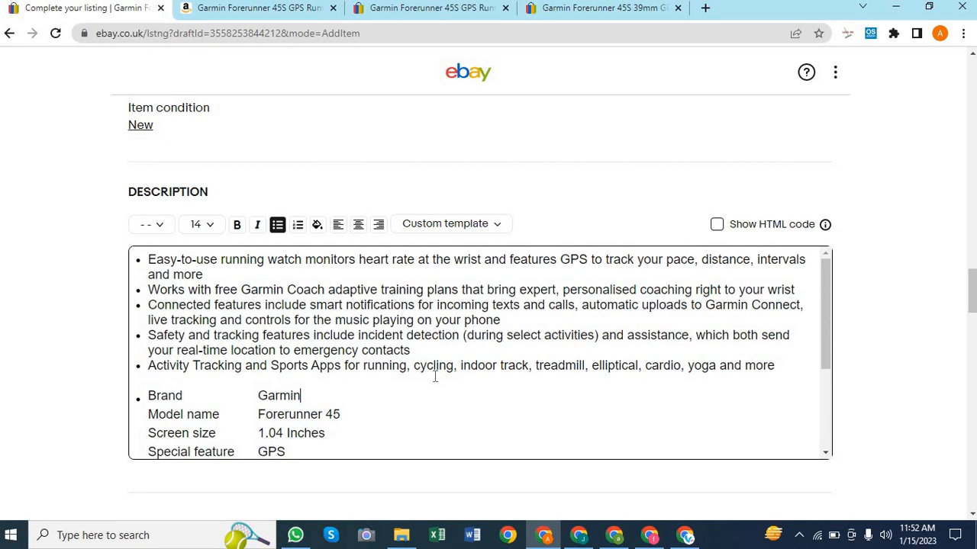
click(159, 223)
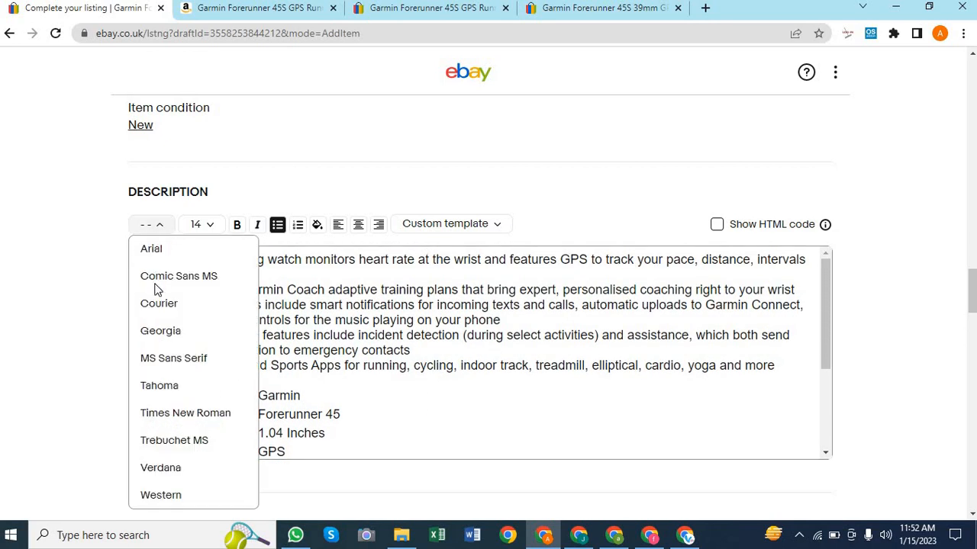
click(379, 386)
key(ctrl+a)
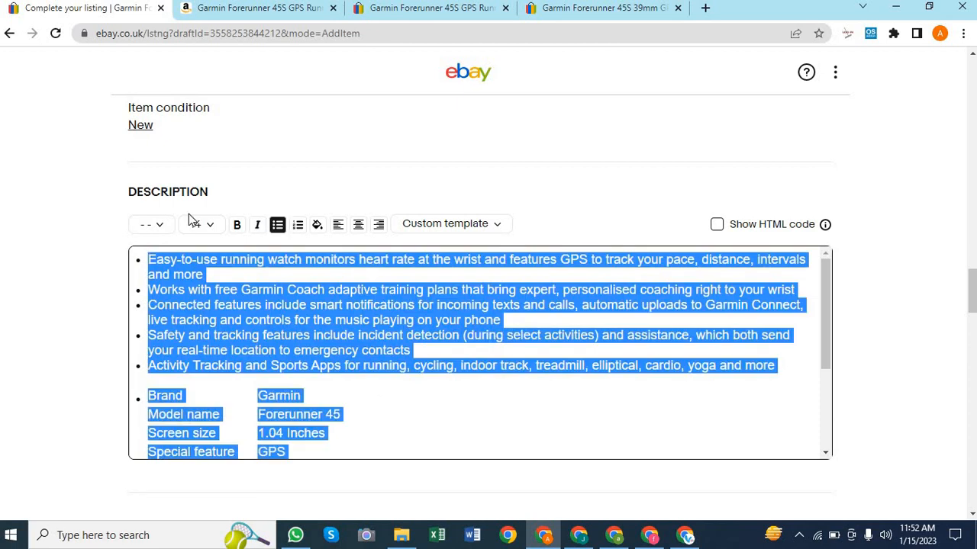
click(157, 224)
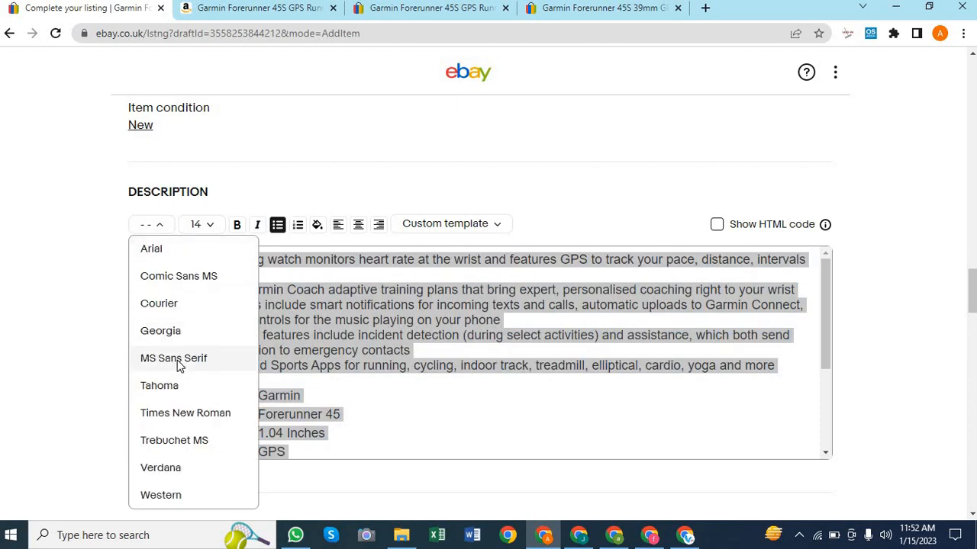
click(178, 362)
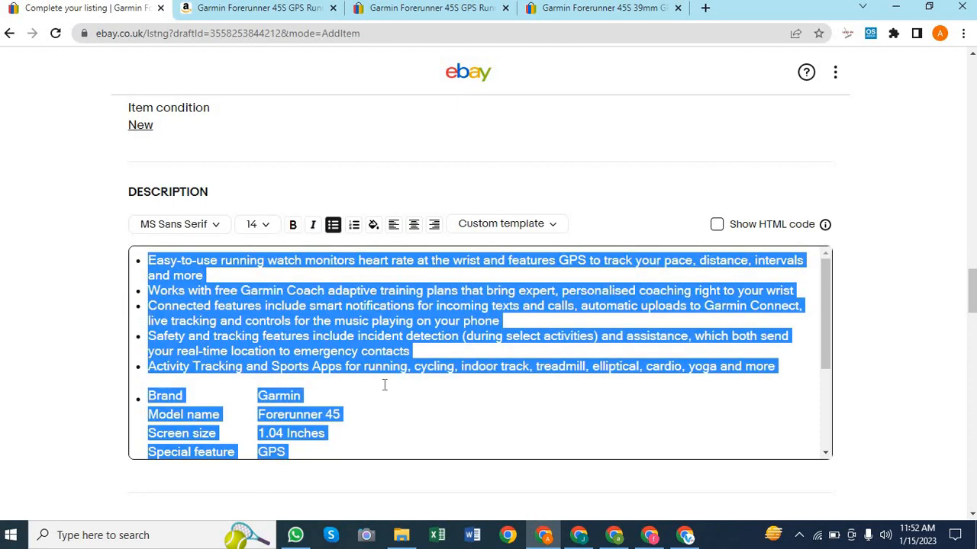
click(384, 387)
scroll(506, 403, down, 3)
scroll(506, 403, up, 1)
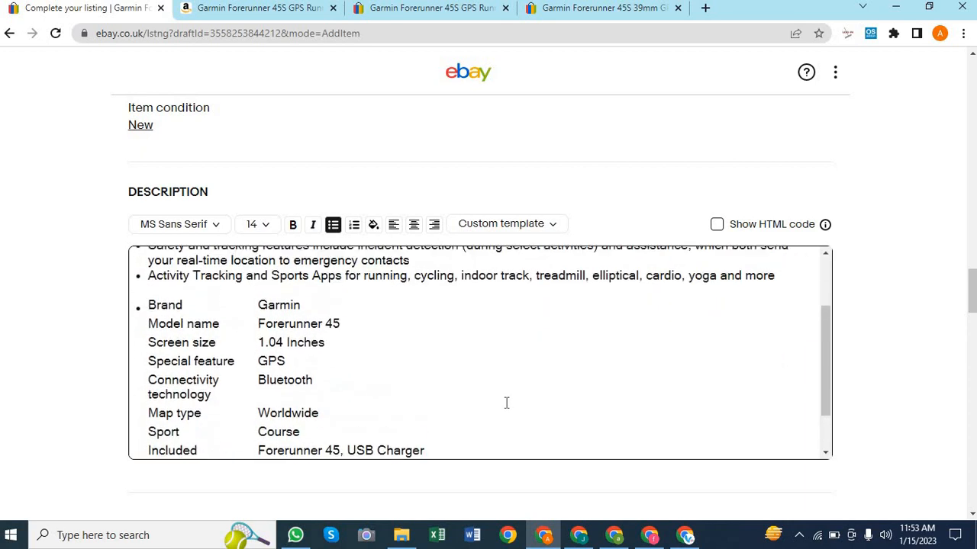
scroll(517, 374, down, 2)
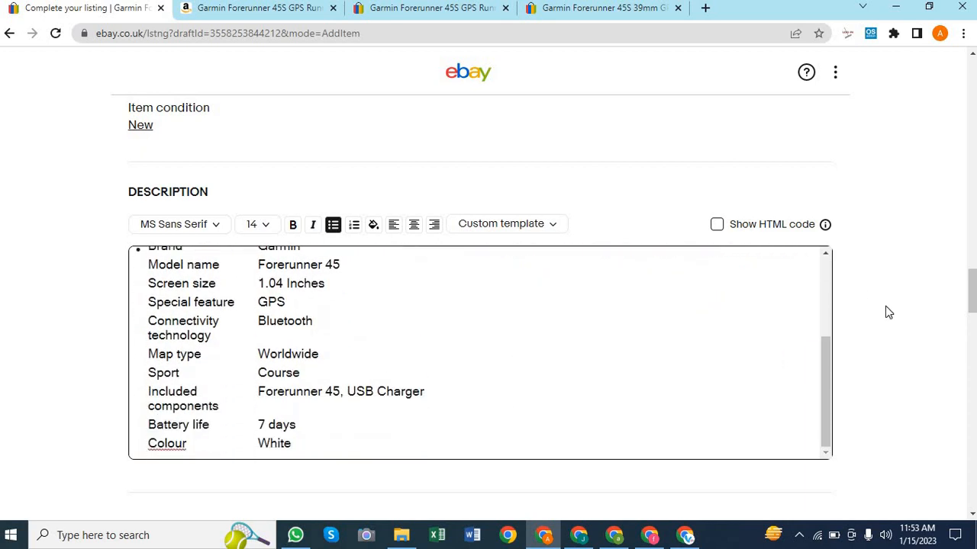
scroll(888, 310, down, 4)
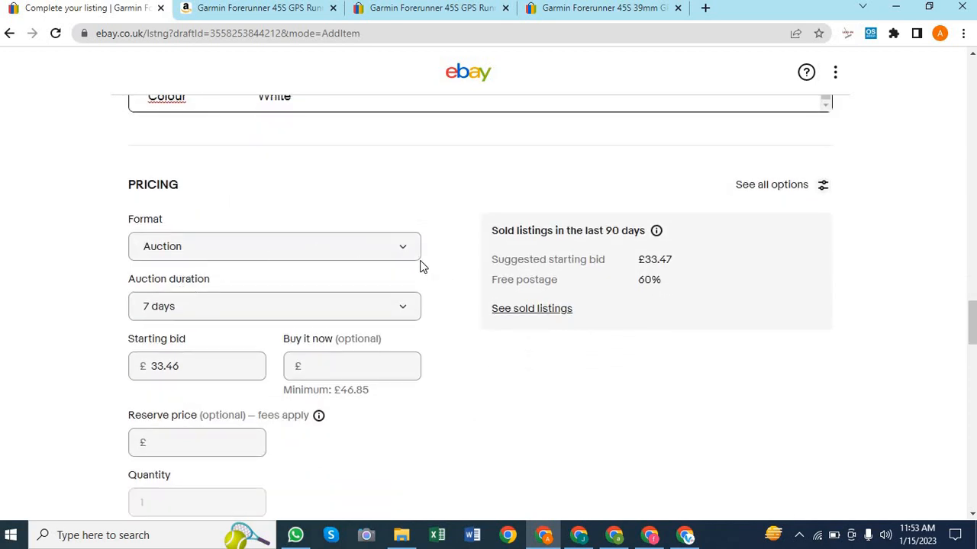
Set the listing format to Buy it now
click(396, 245)
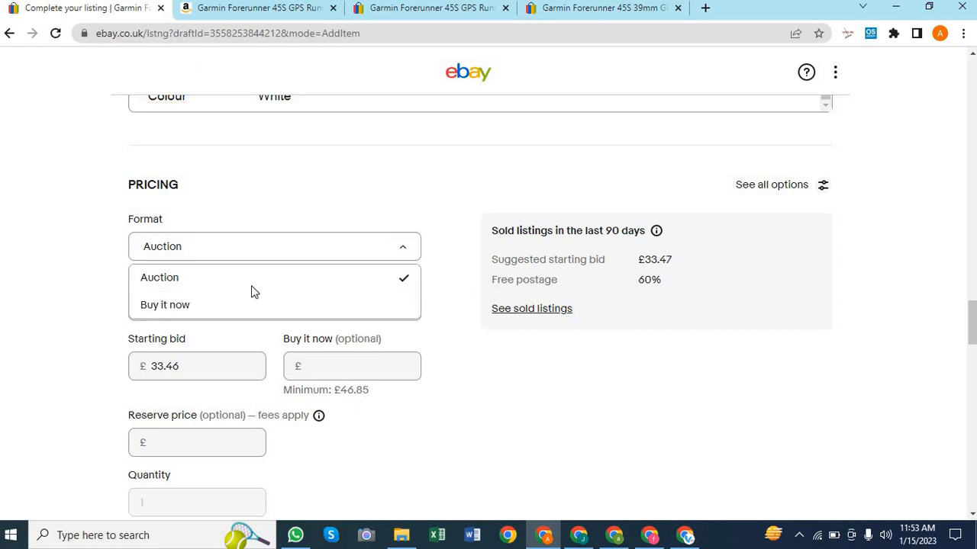
click(190, 308)
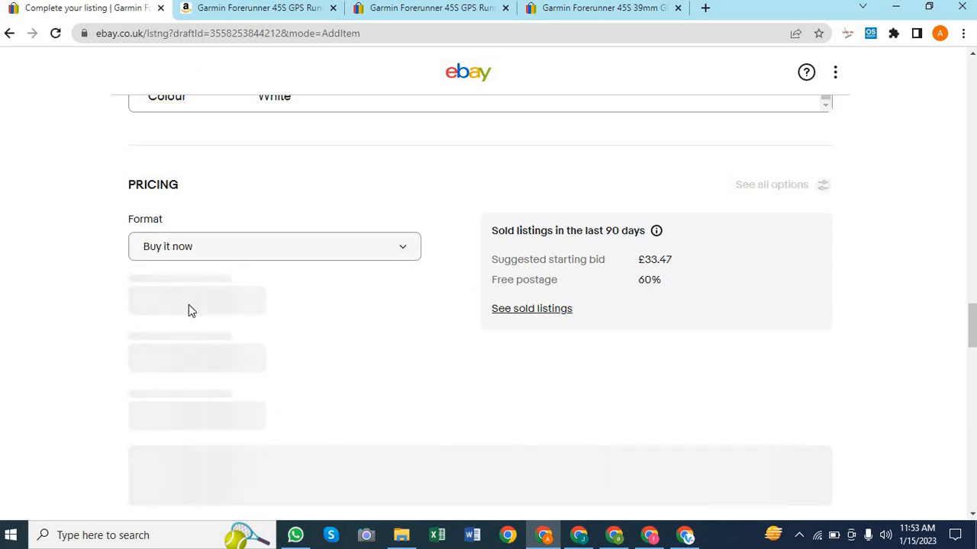
click(263, 9)
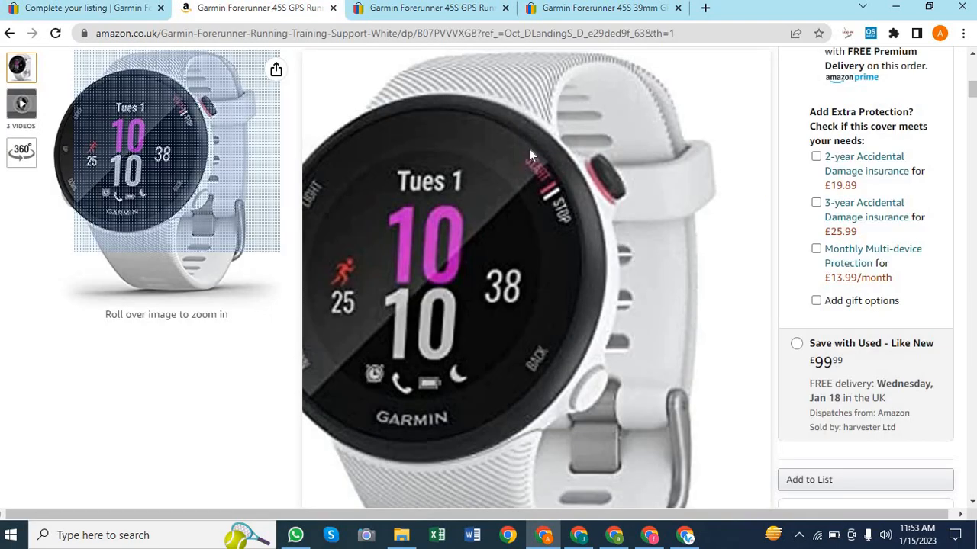
scroll(657, 251, up, 5)
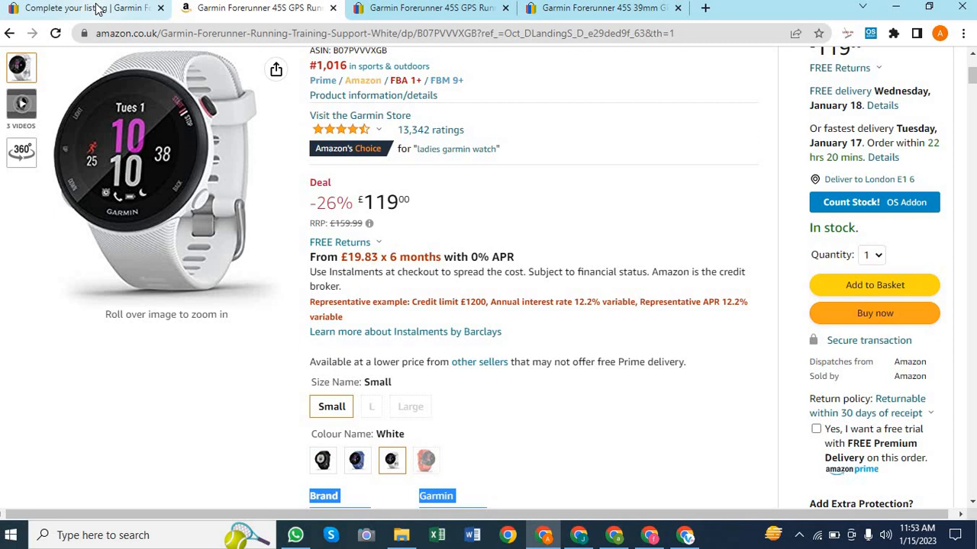
click(97, 8)
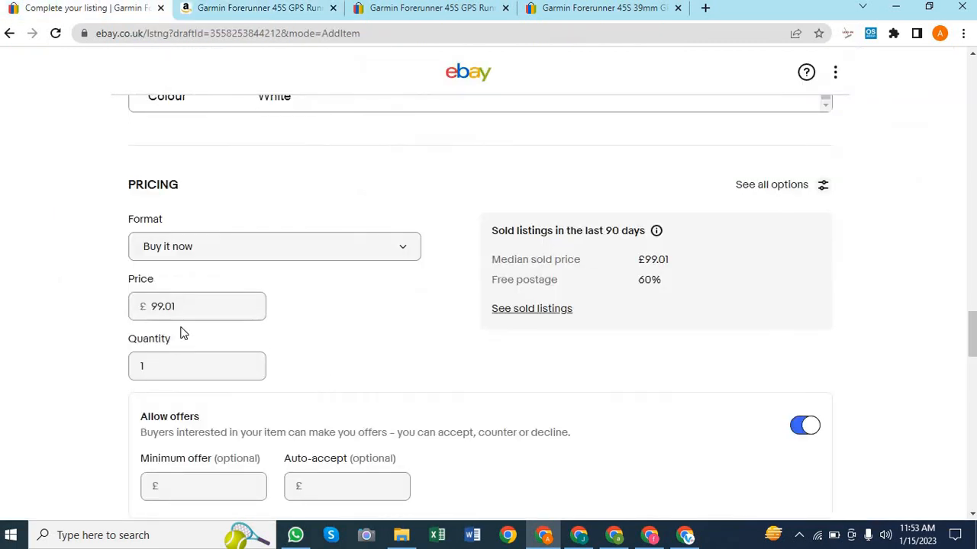
Set the price to £130.00 and the quantity to 4
double_click(188, 305)
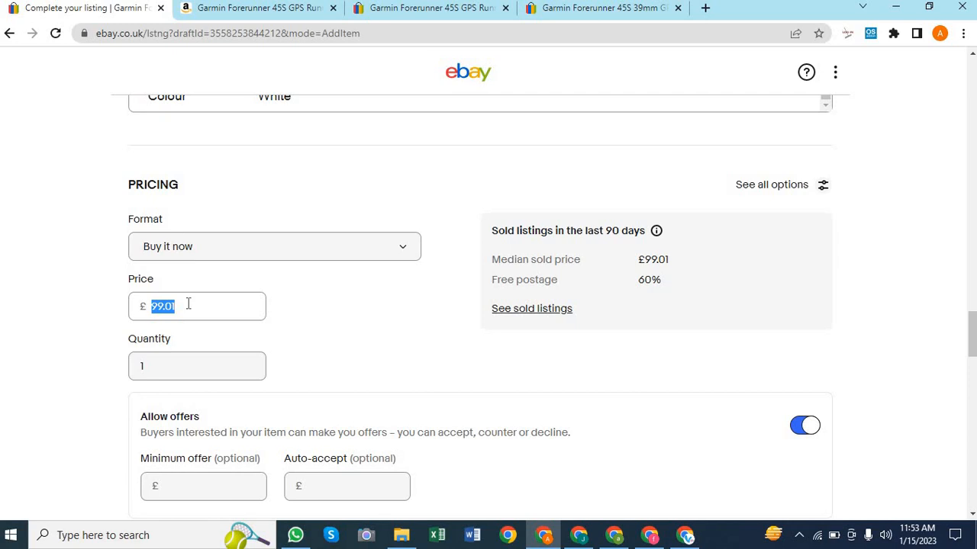
text(1)
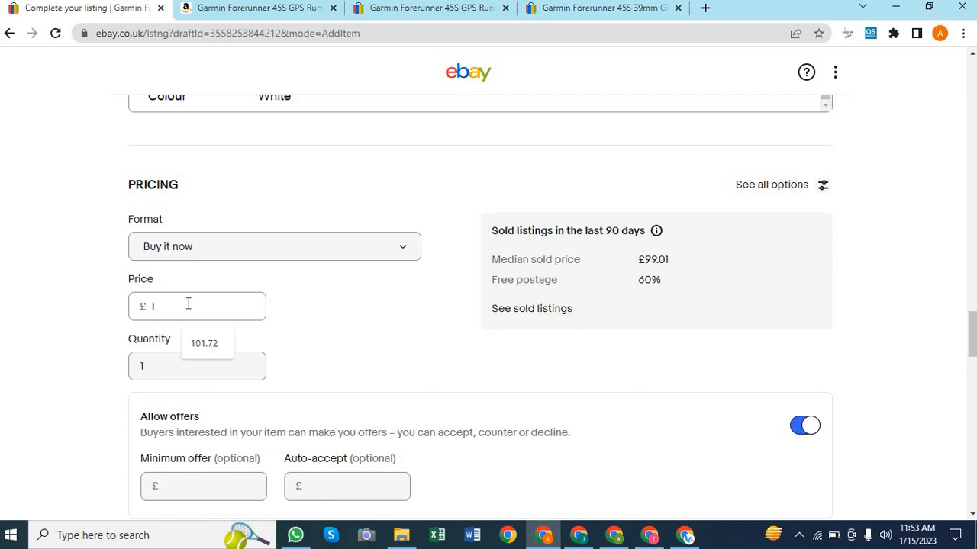
text(30)
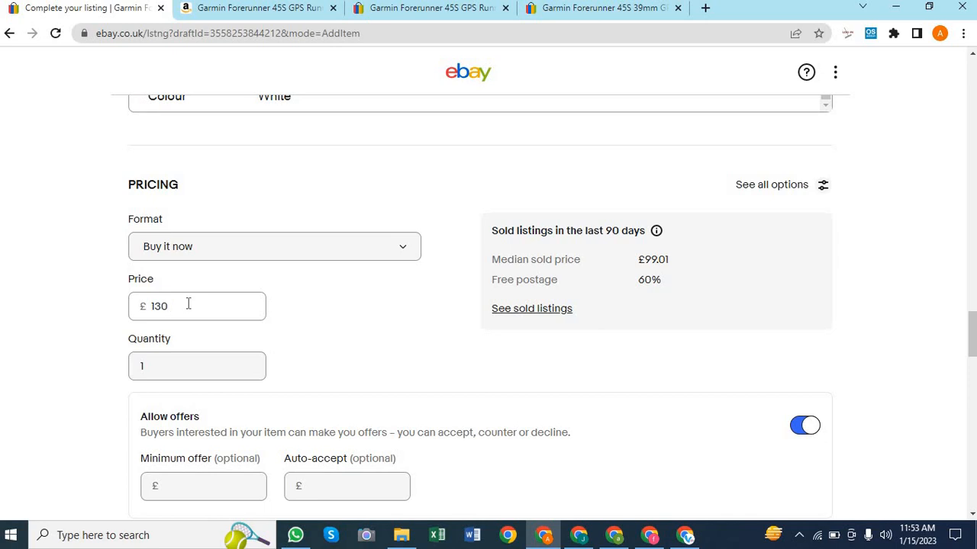
click(173, 373)
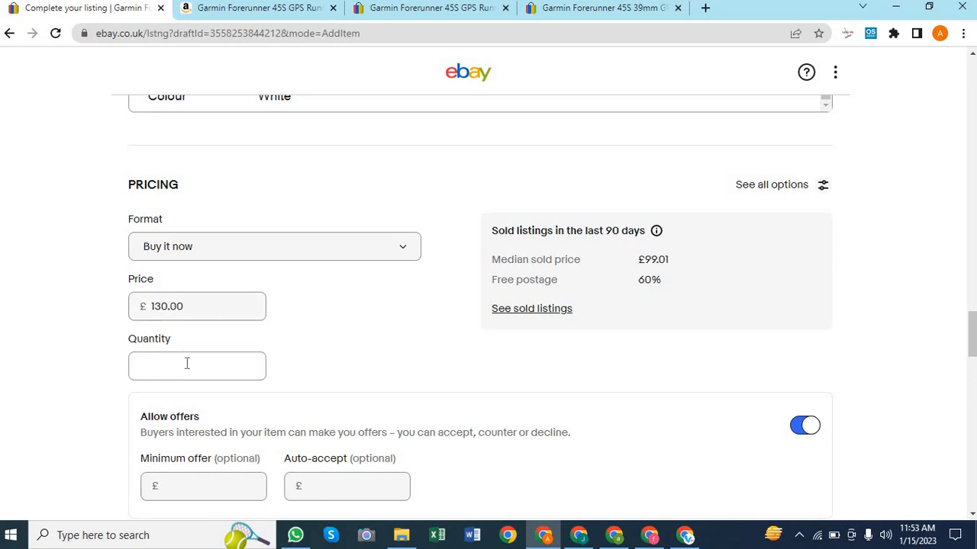
text(4)
scroll(398, 340, down, 1)
scroll(399, 341, up, 3)
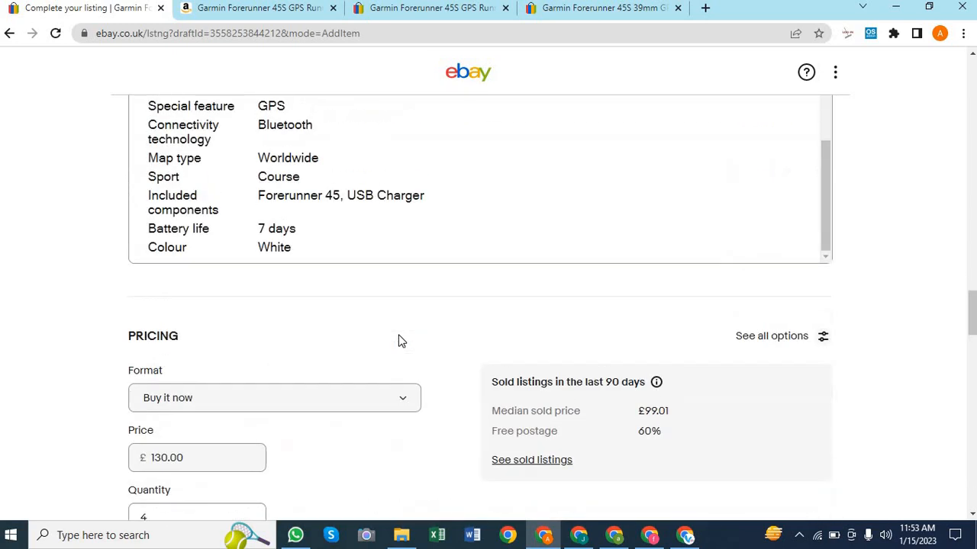
scroll(398, 341, down, 2)
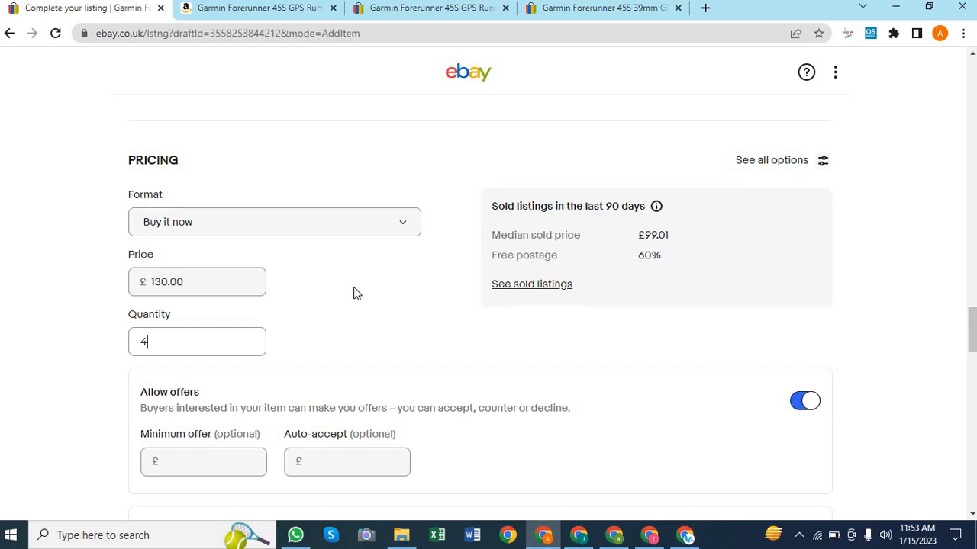
scroll(356, 292, down, 1)
scroll(347, 268, down, 2)
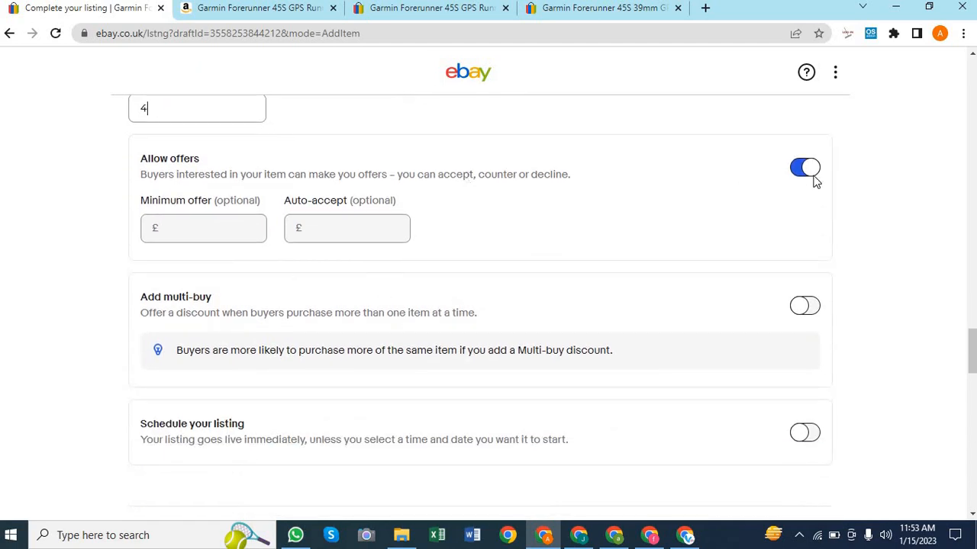
Switch off Allow offers so buyers cannot send offers
click(216, 221)
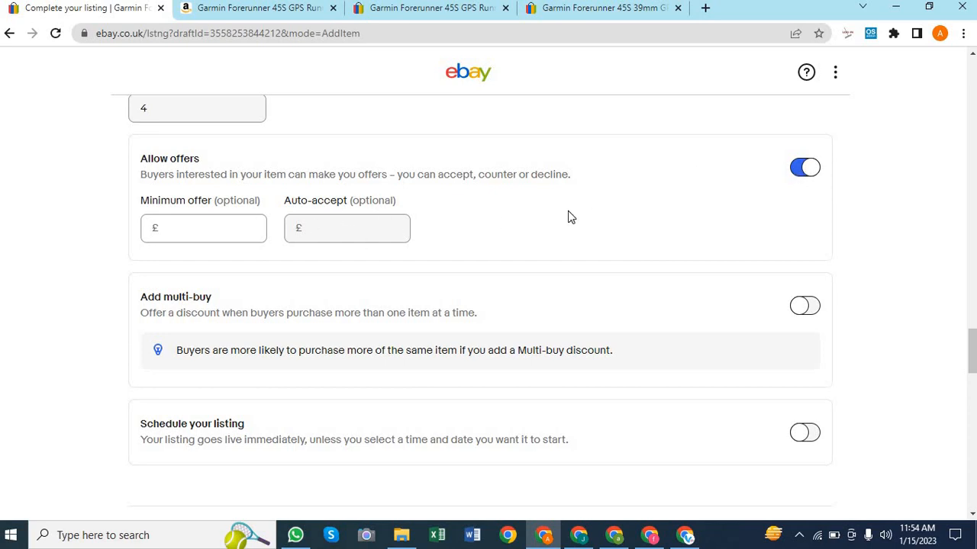
scroll(567, 210, down, 1)
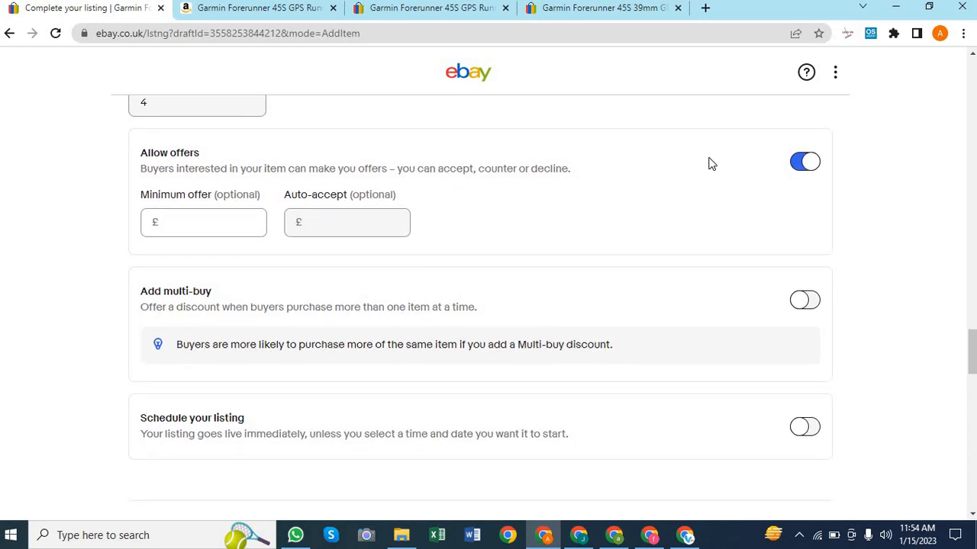
click(810, 167)
scroll(473, 244, down, 1)
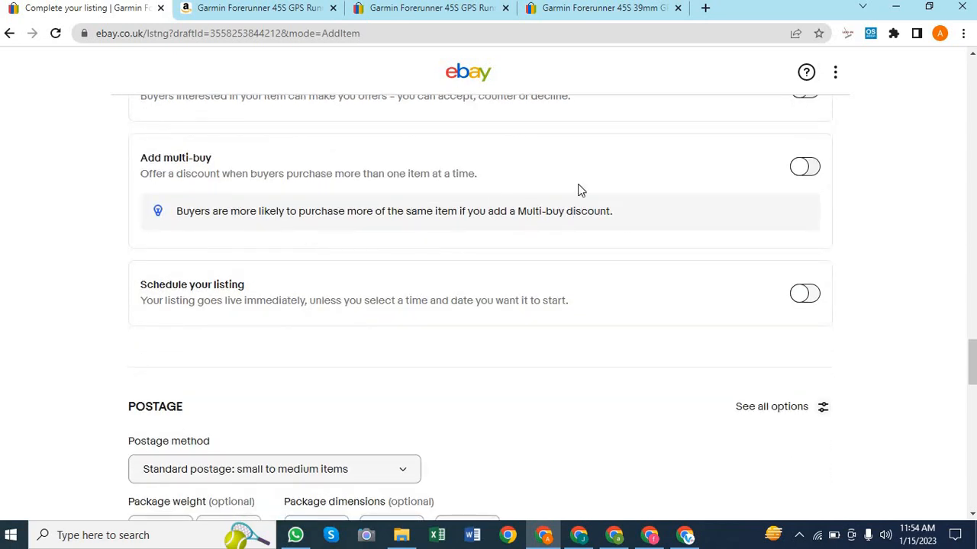
Try a 2% Buy 2 multi-buy discount, then switch multi-buy discounts back off
click(810, 170)
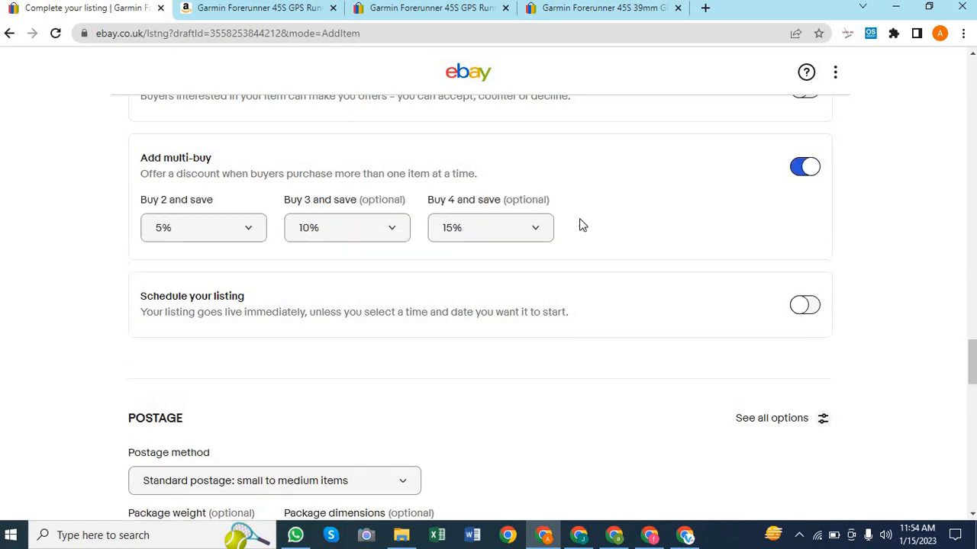
click(187, 233)
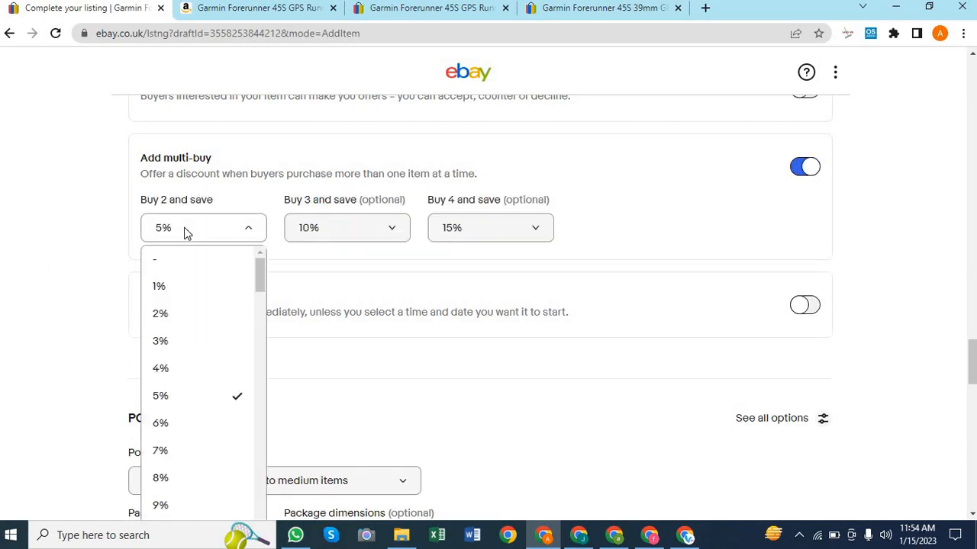
click(162, 314)
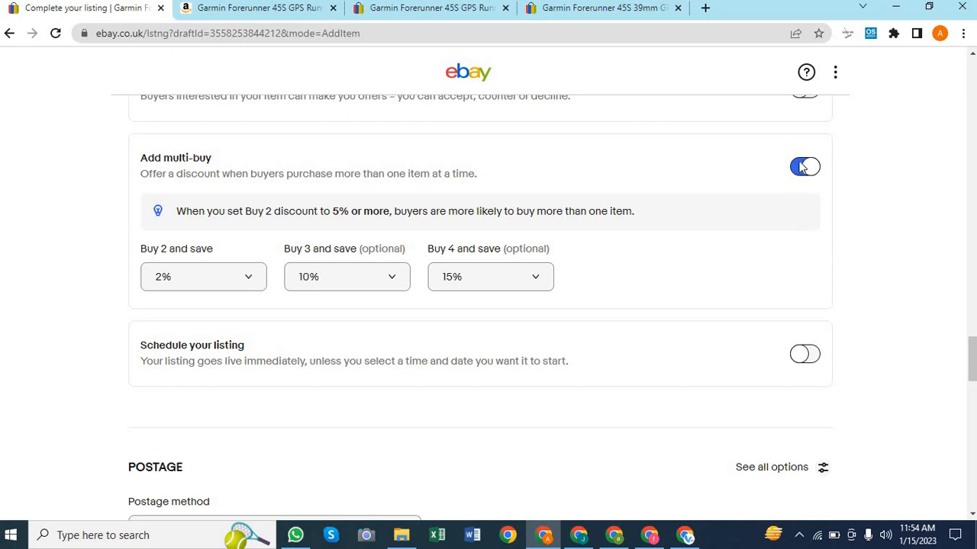
scroll(873, 255, down, 1)
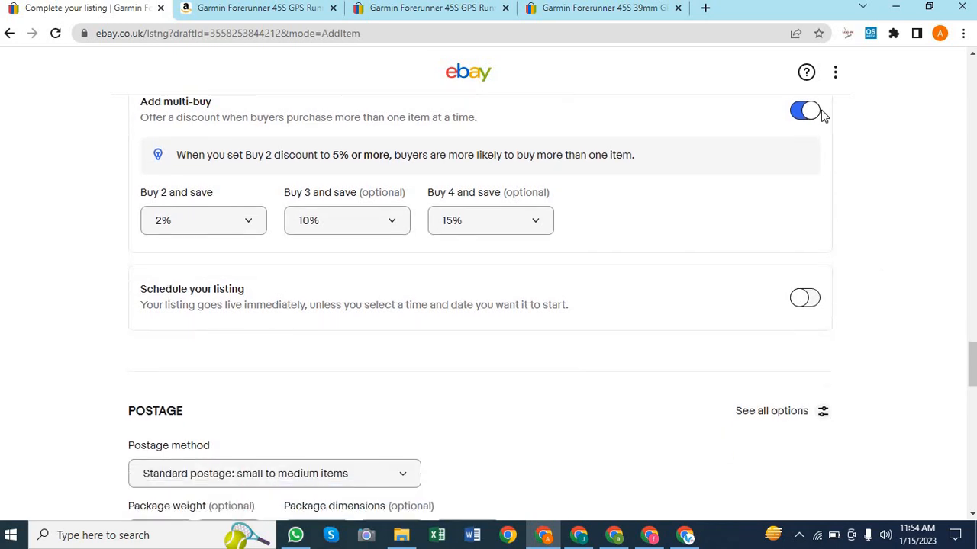
click(807, 111)
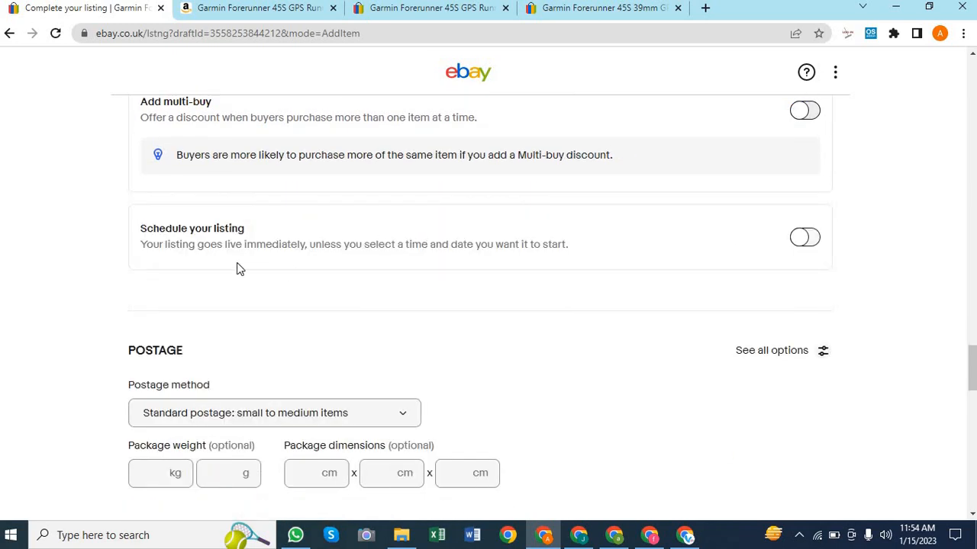
click(809, 241)
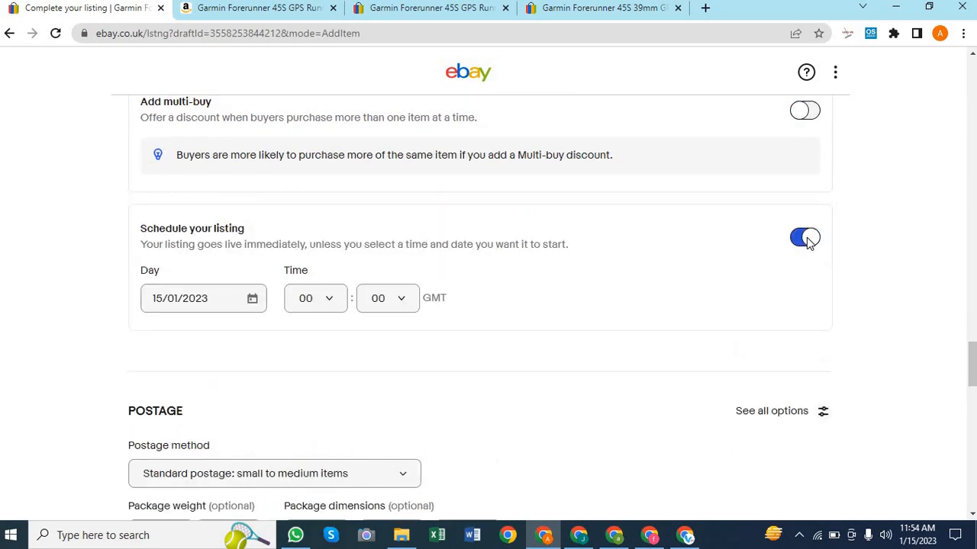
click(251, 300)
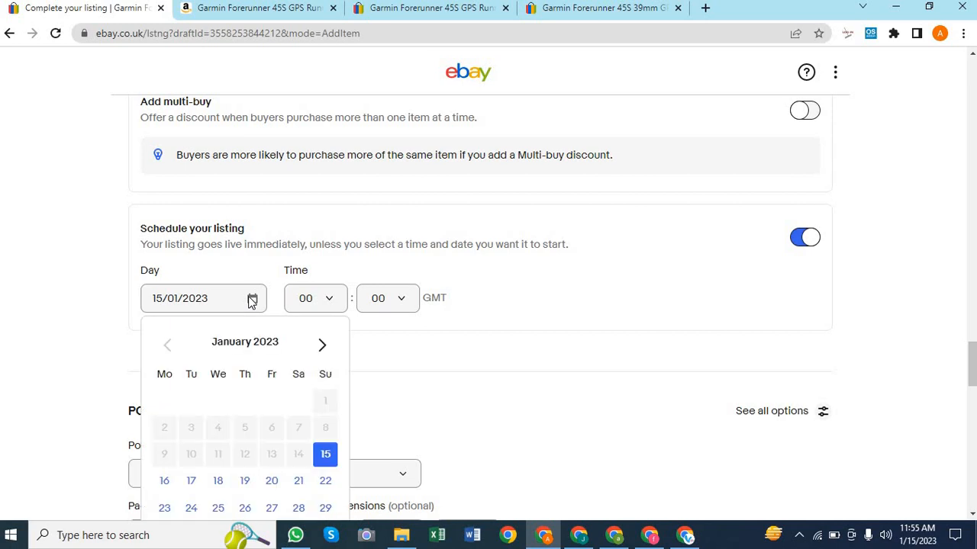
scroll(252, 429, down, 1)
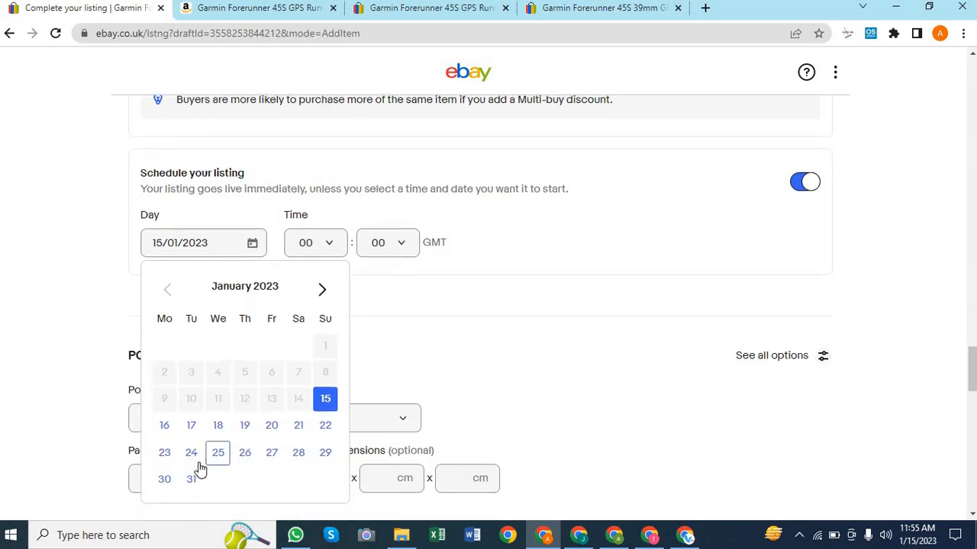
click(302, 431)
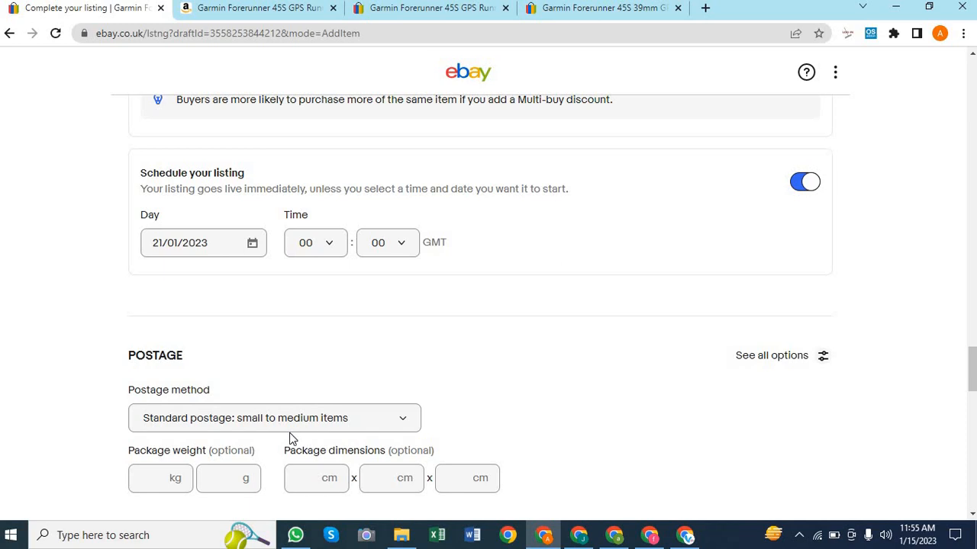
click(334, 252)
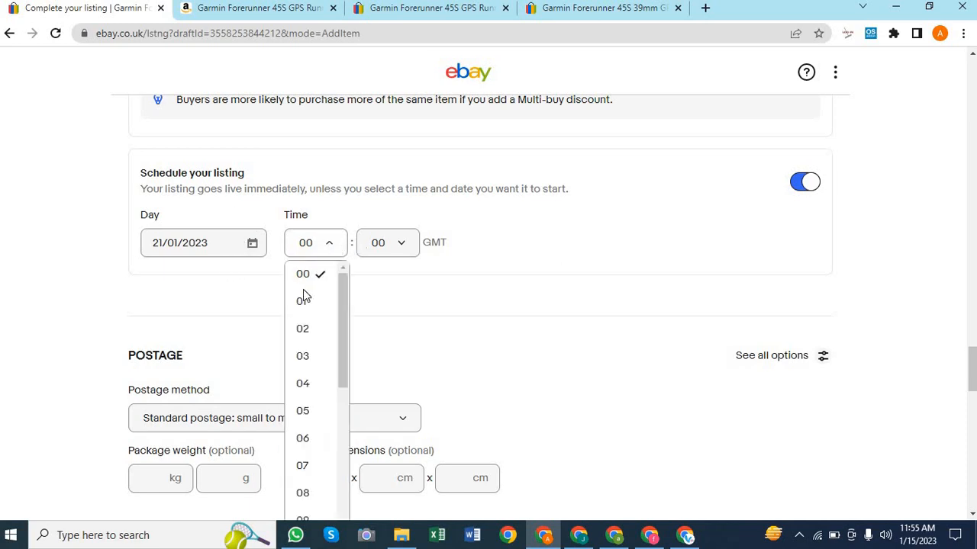
click(303, 339)
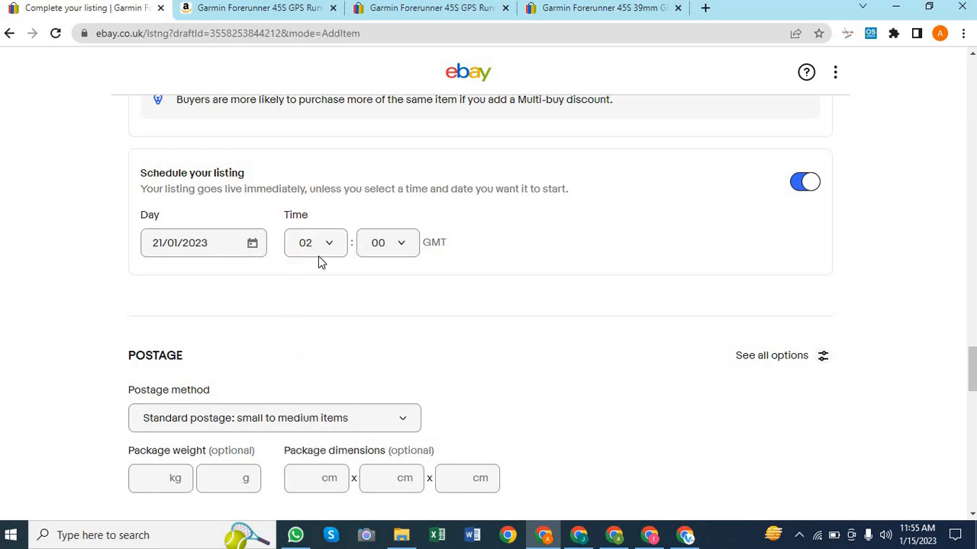
click(803, 185)
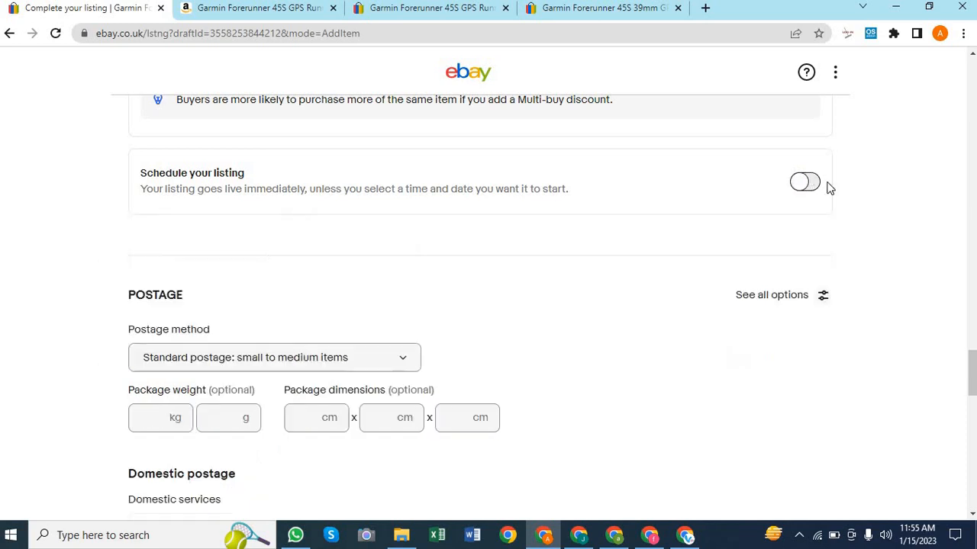
scroll(866, 229, down, 1)
scroll(866, 231, down, 1)
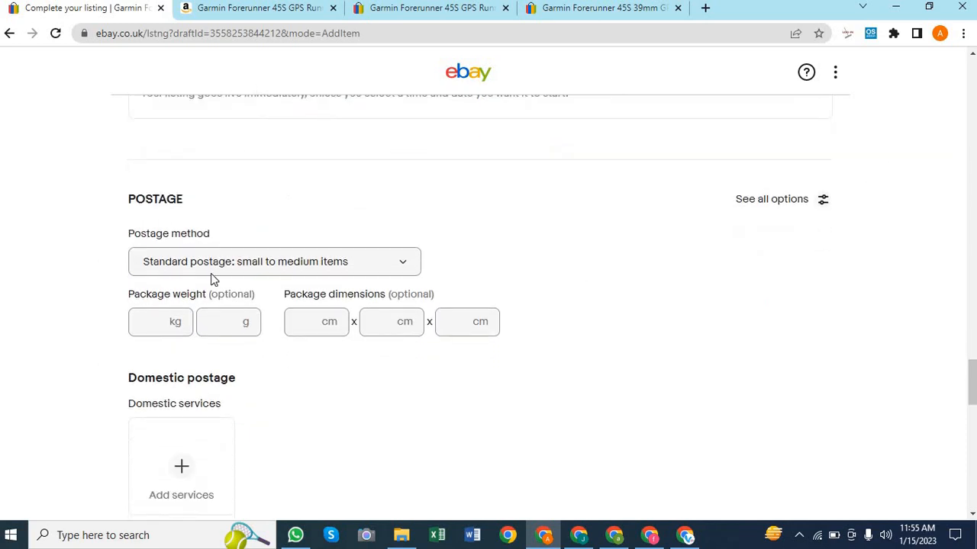
click(400, 267)
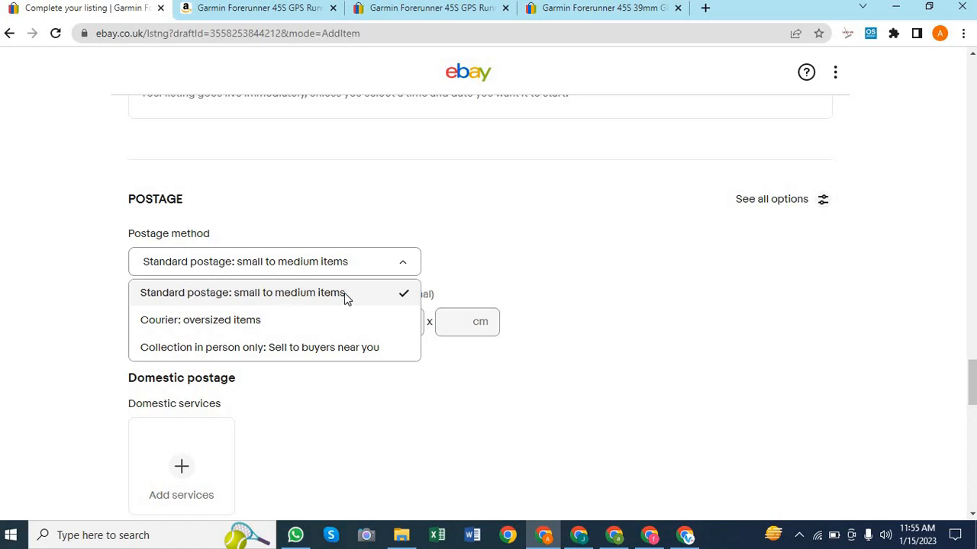
click(556, 259)
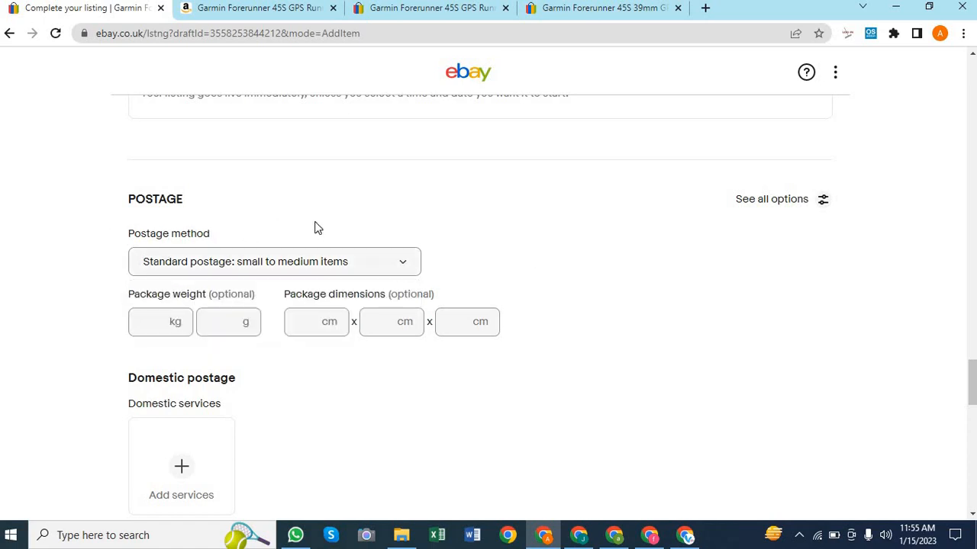
scroll(543, 255, down, 1)
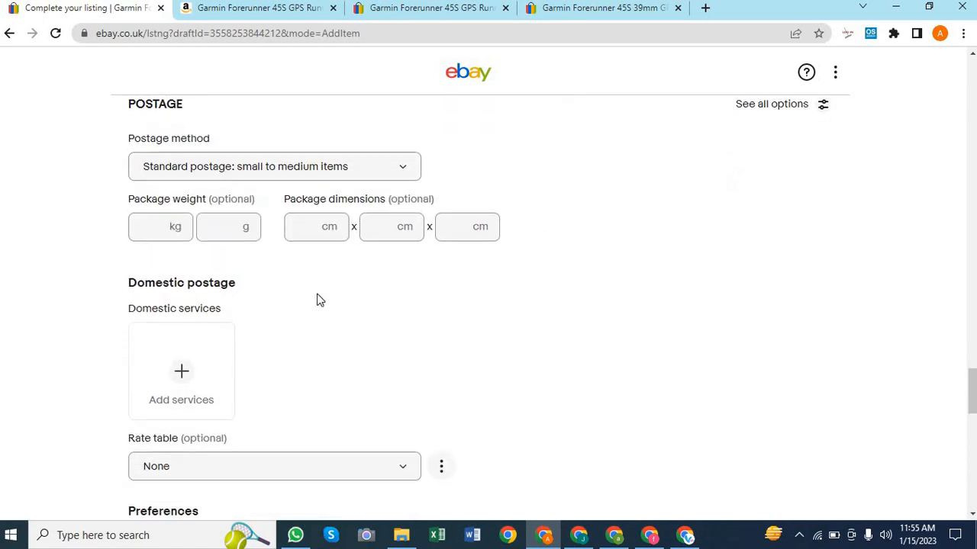
click(306, 234)
click(373, 231)
click(466, 227)
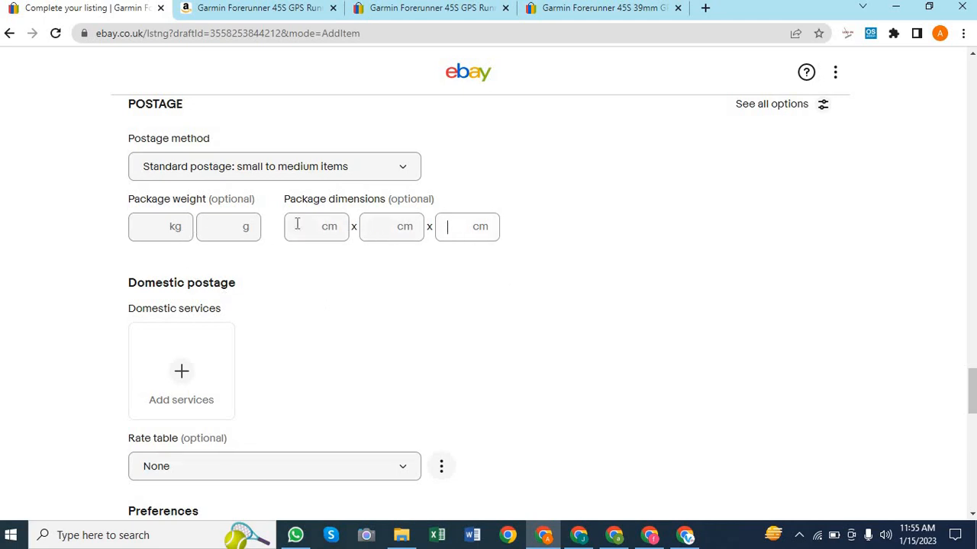
click(151, 228)
click(207, 227)
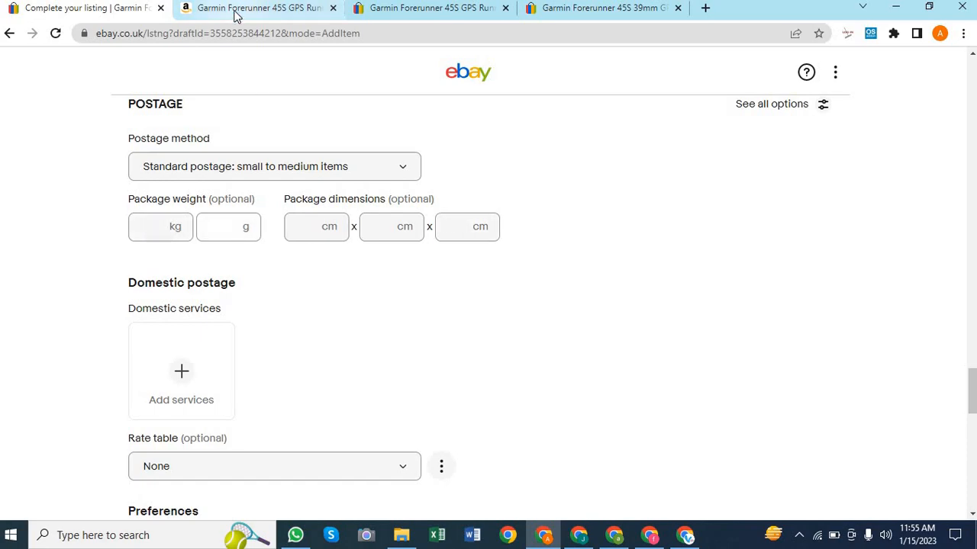
click(258, 15)
scroll(443, 241, down, 5)
scroll(441, 241, down, 4)
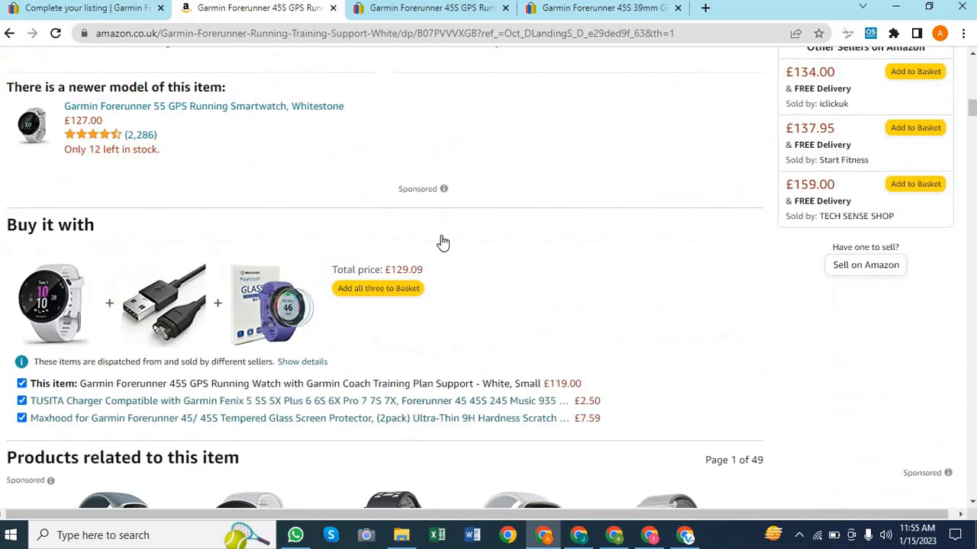
scroll(441, 241, up, 11)
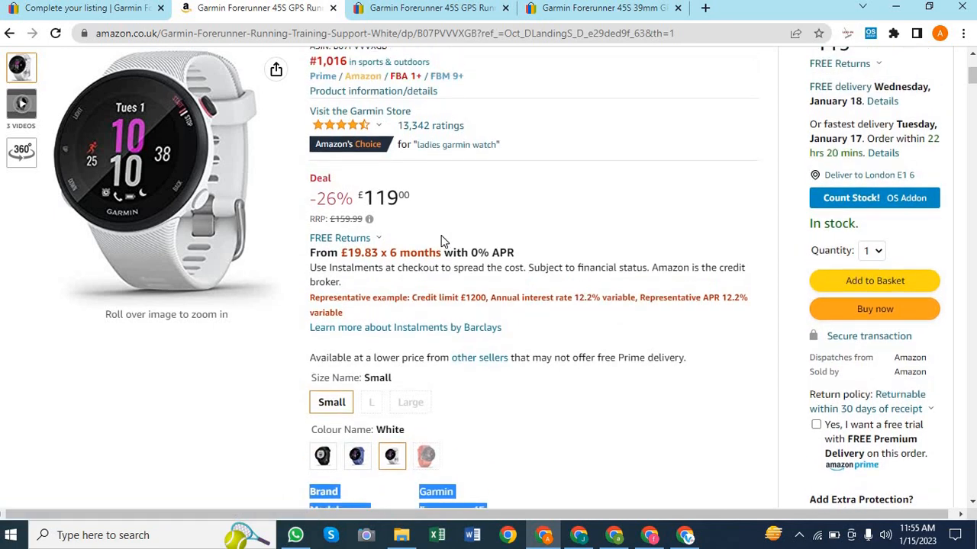
scroll(441, 241, up, 3)
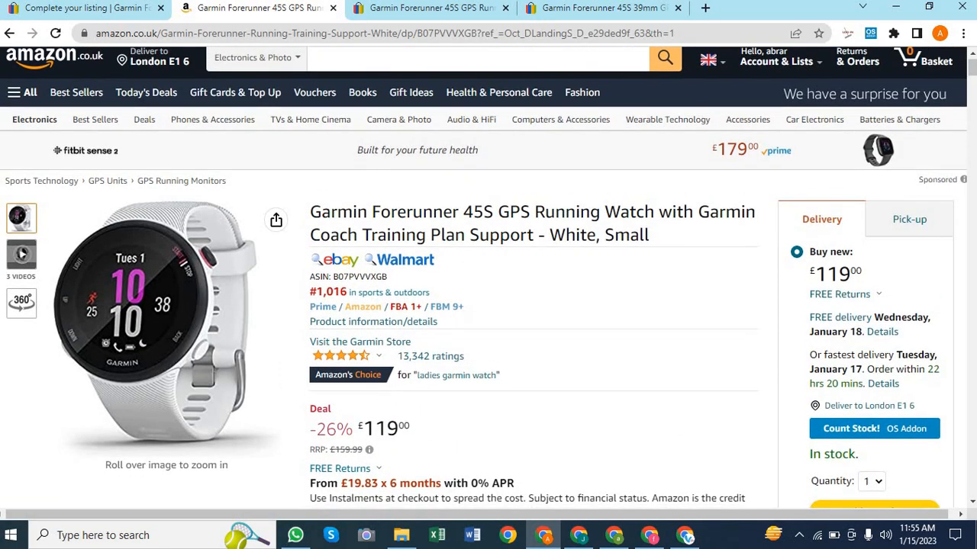
click(84, 11)
scroll(312, 389, down, 2)
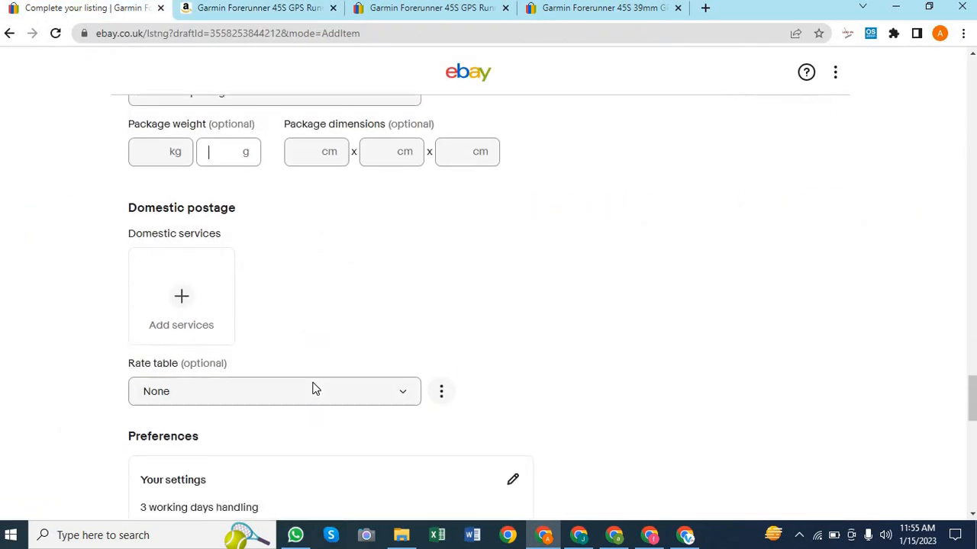
scroll(523, 237, down, 4)
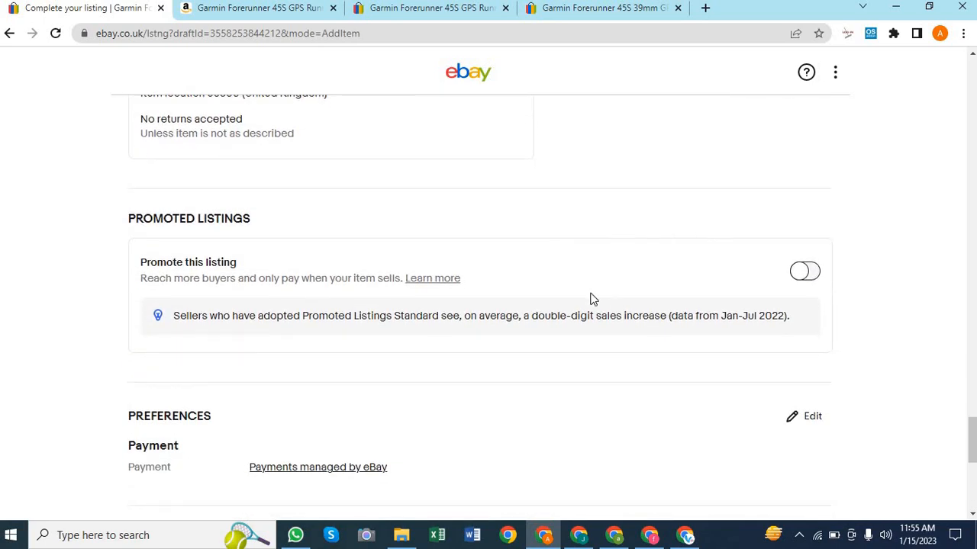
scroll(593, 299, down, 1)
click(807, 189)
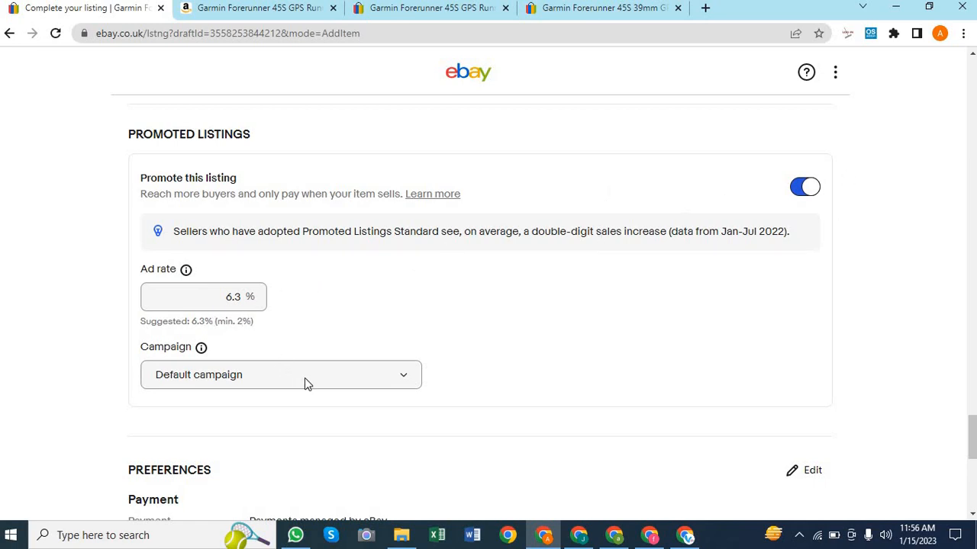
click(811, 190)
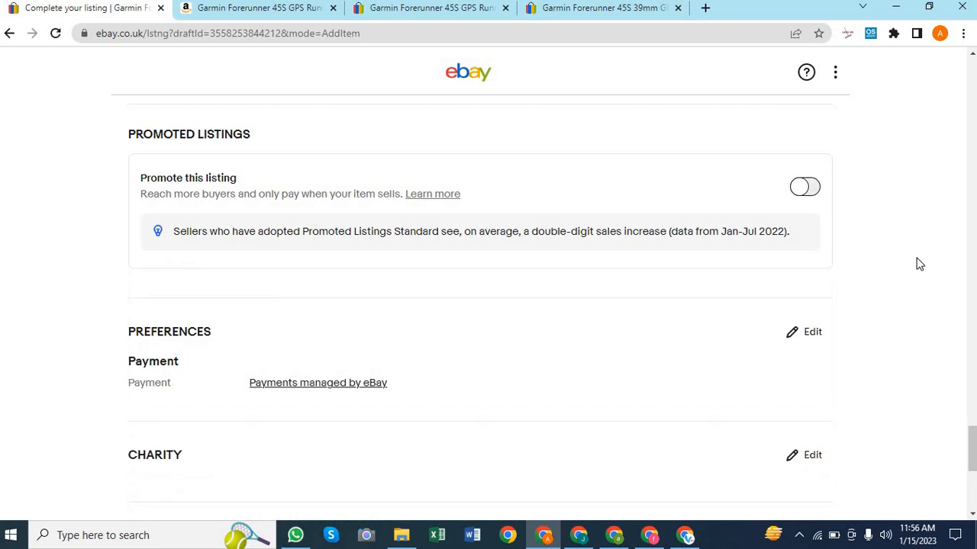
scroll(919, 264, down, 2)
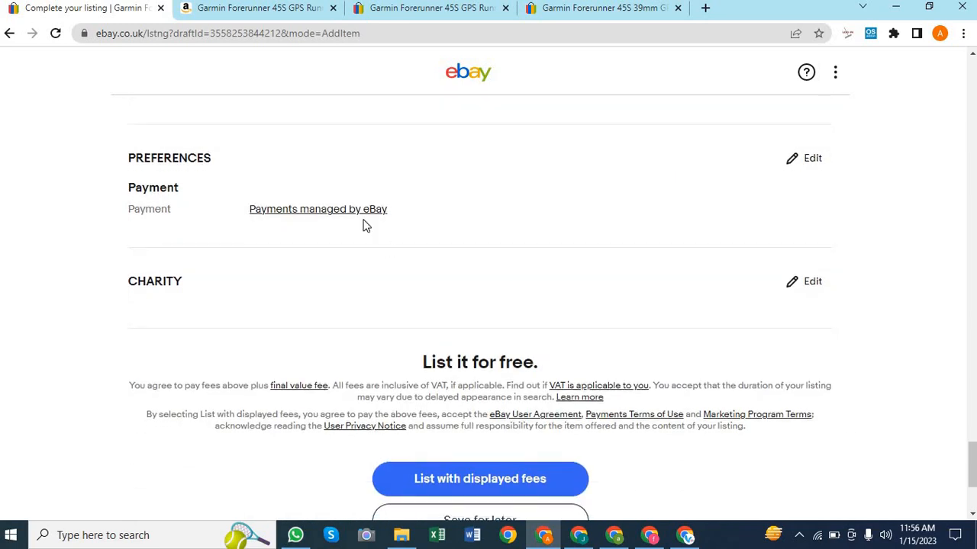
scroll(364, 225, down, 2)
scroll(512, 195, up, 3)
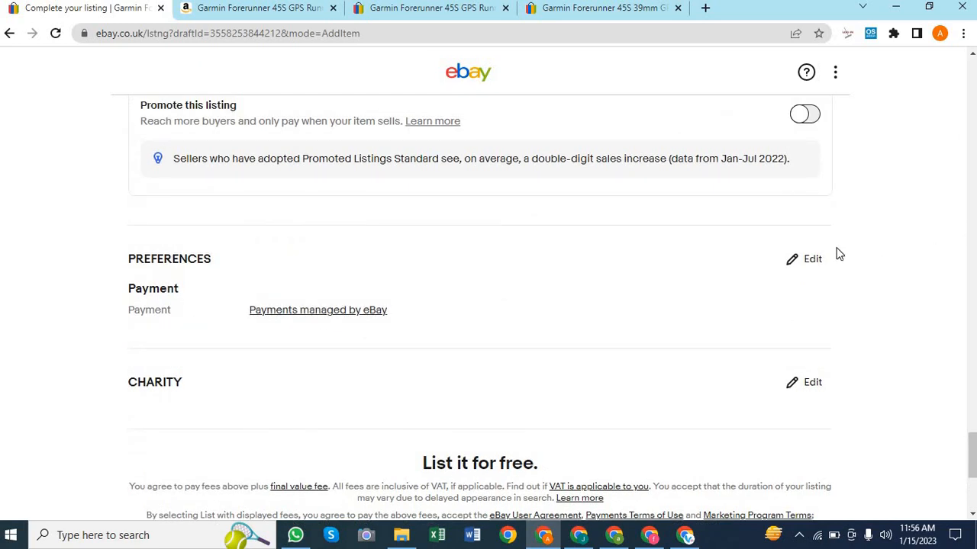
click(812, 260)
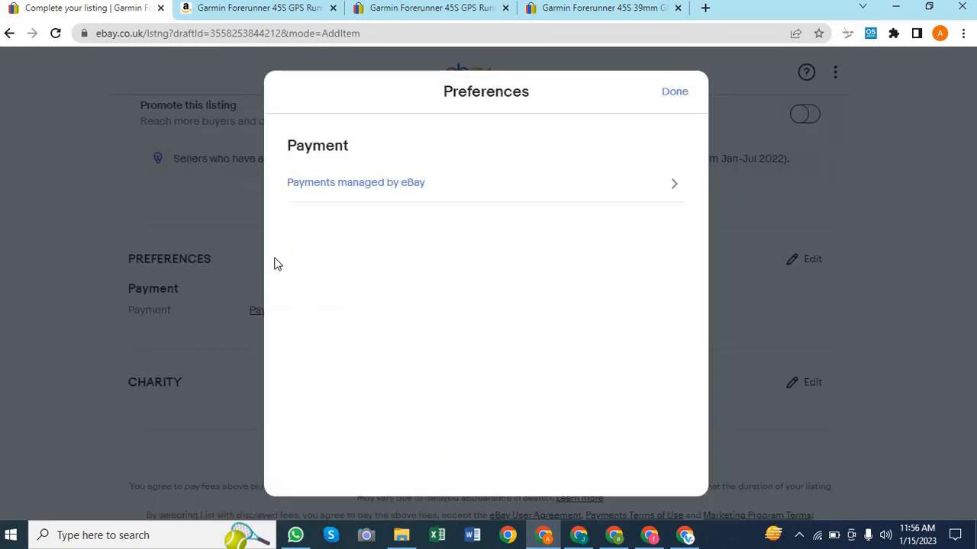
click(678, 95)
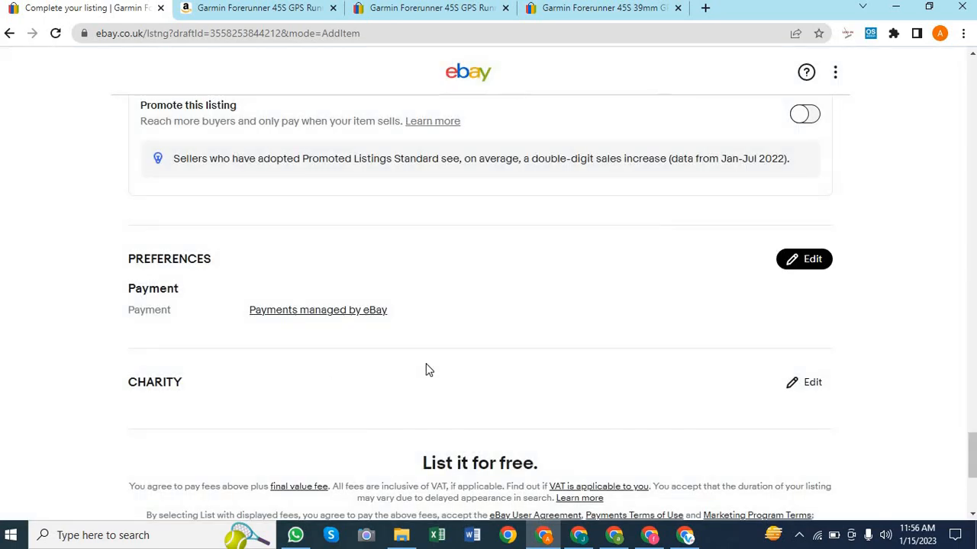
scroll(427, 370, down, 1)
scroll(532, 312, up, 7)
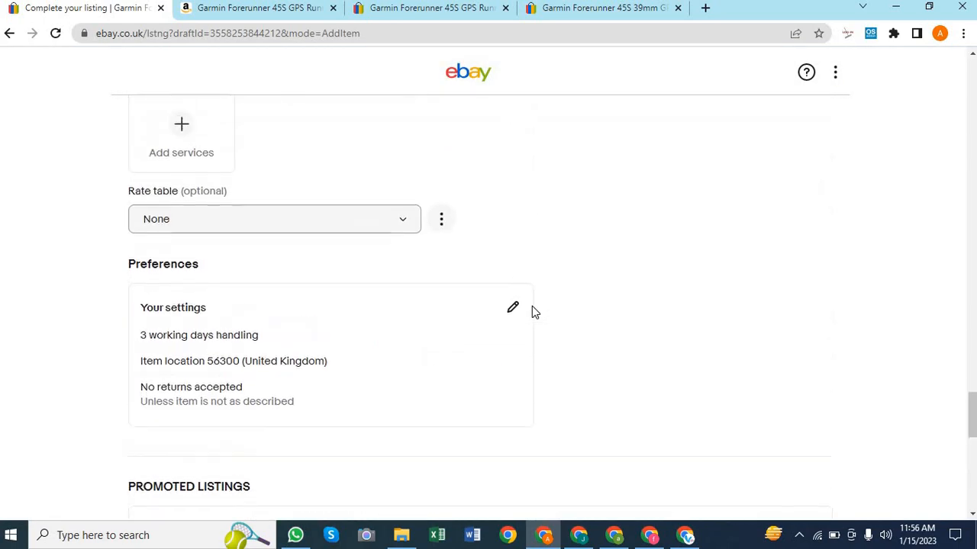
scroll(531, 312, up, 4)
scroll(531, 312, down, 15)
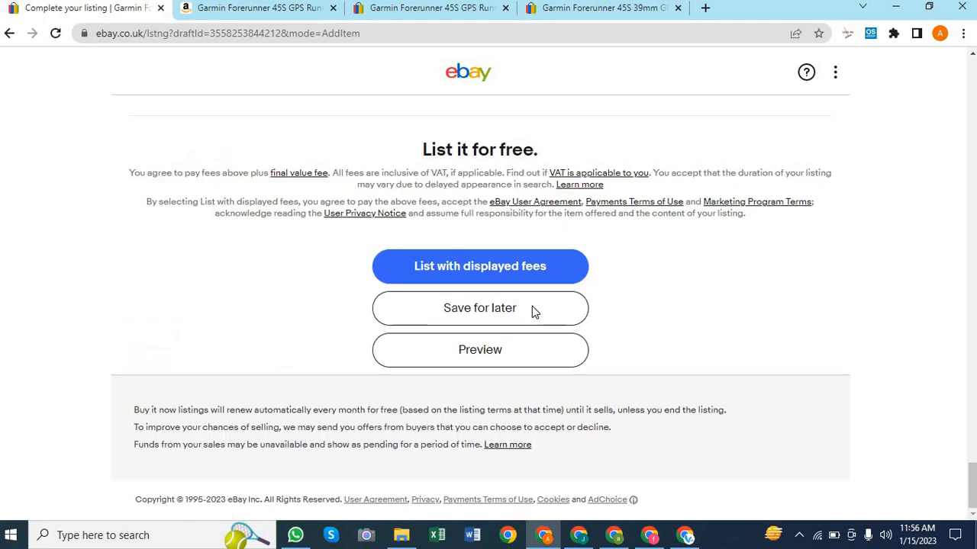
scroll(630, 290, up, 2)
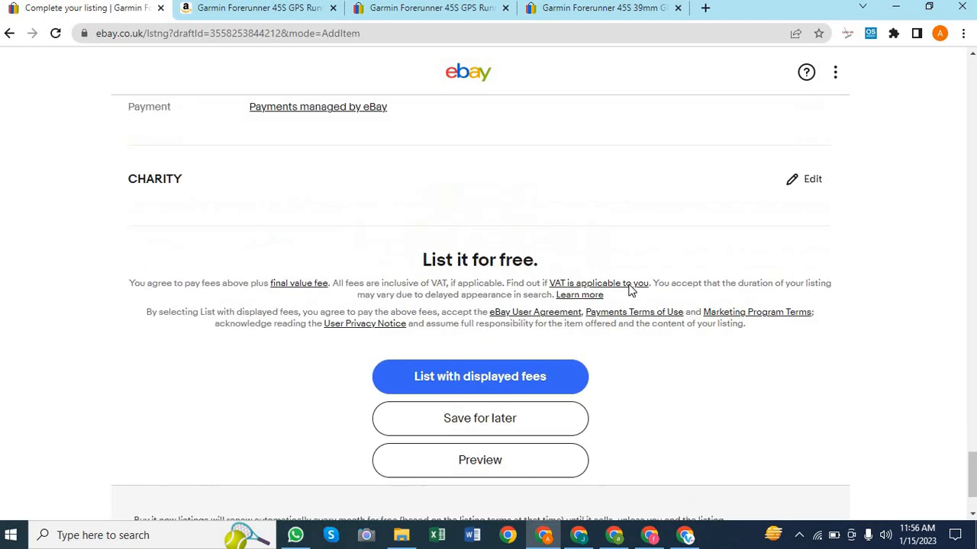
scroll(652, 381, up, 8)
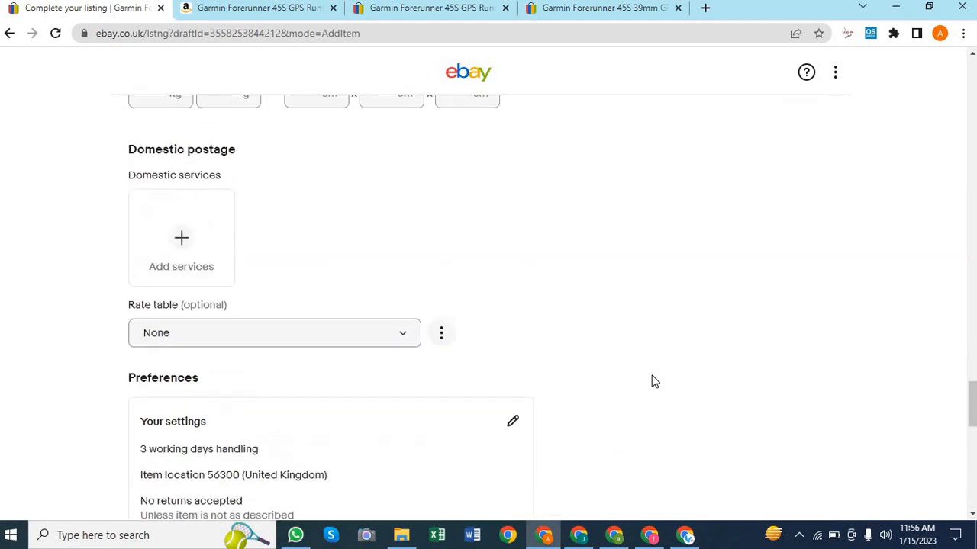
scroll(652, 381, up, 10)
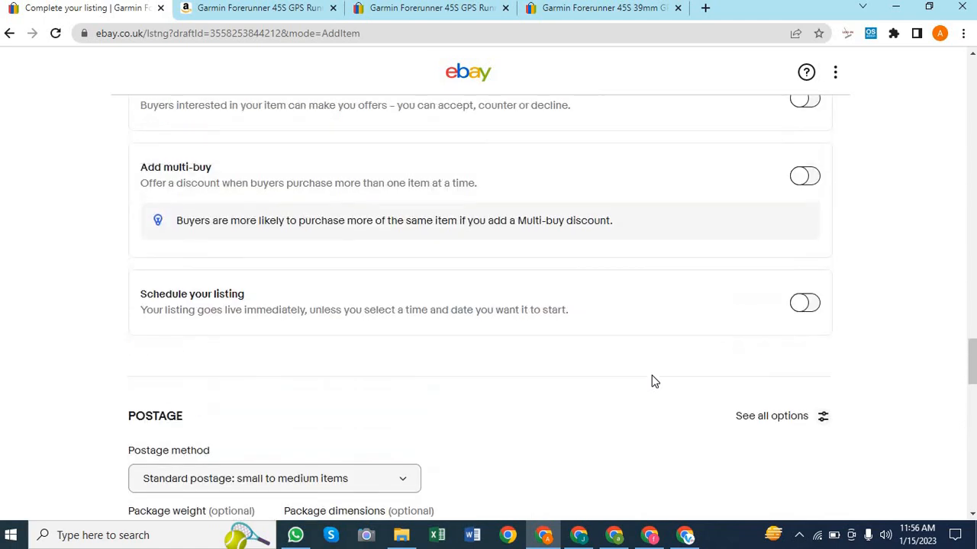
scroll(653, 382, down, 20)
scroll(652, 382, up, 8)
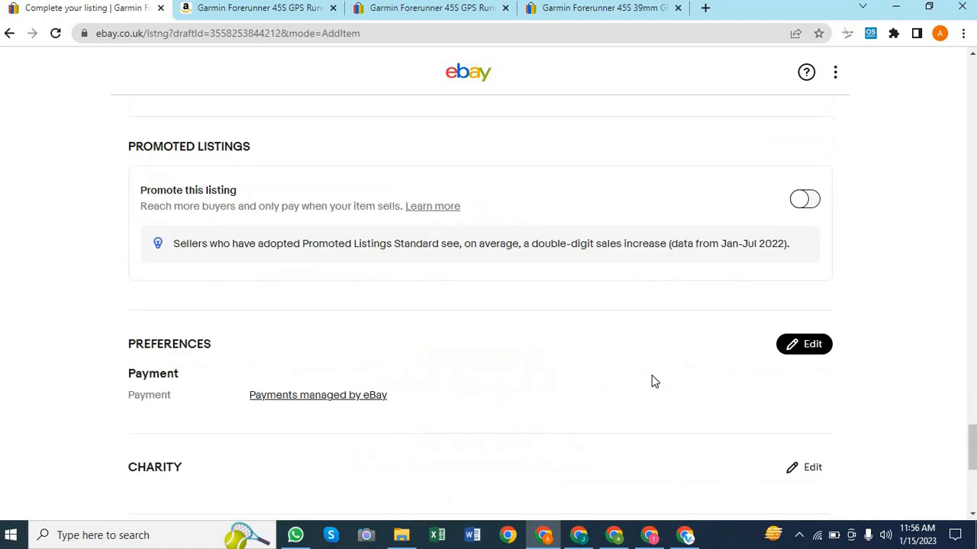
scroll(653, 382, down, 6)
scroll(652, 381, up, 1)
scroll(652, 382, up, 2)
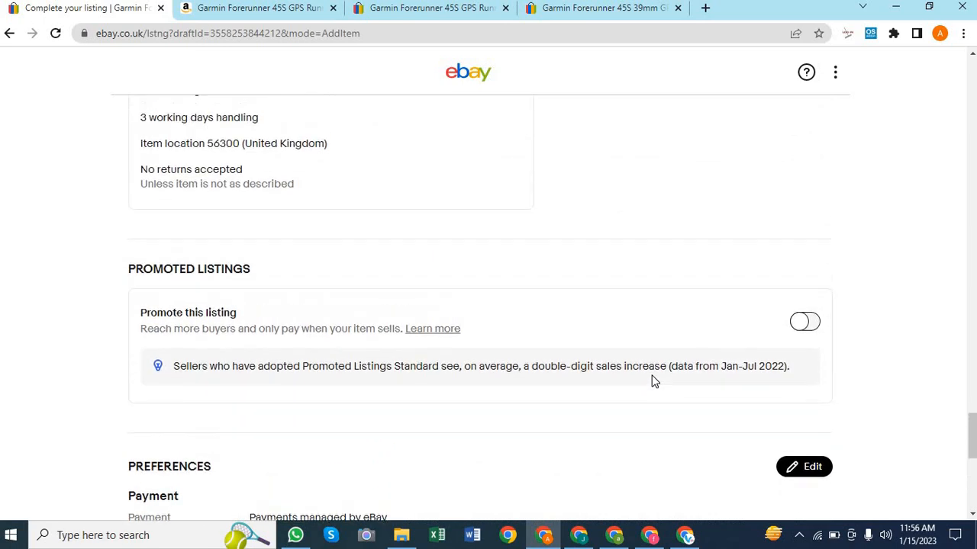
scroll(652, 379, down, 4)
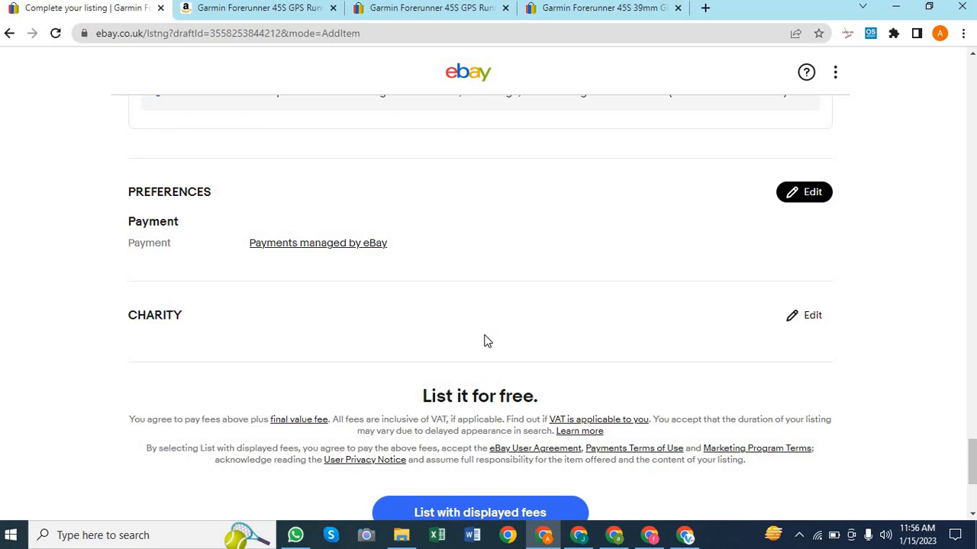
scroll(484, 341, up, 3)
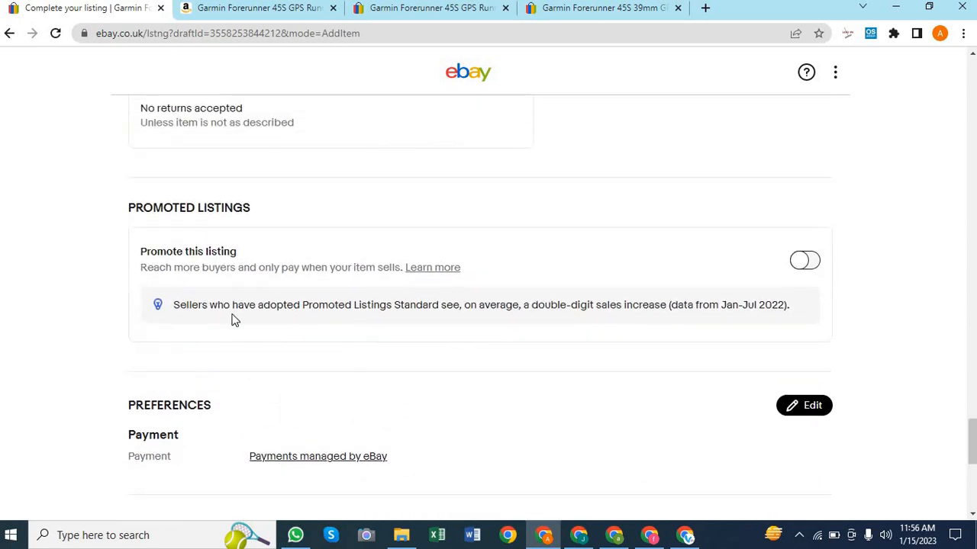
scroll(476, 220, up, 20)
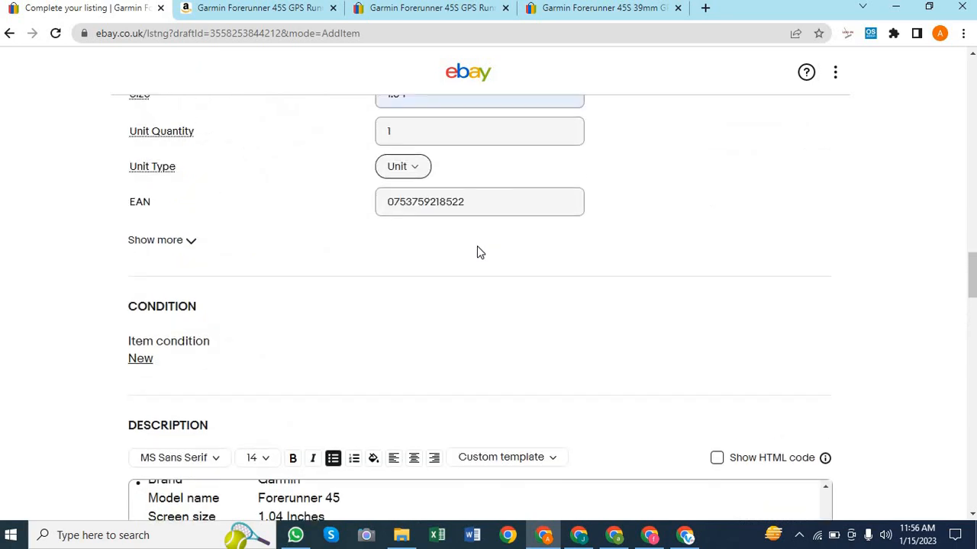
scroll(479, 251, up, 15)
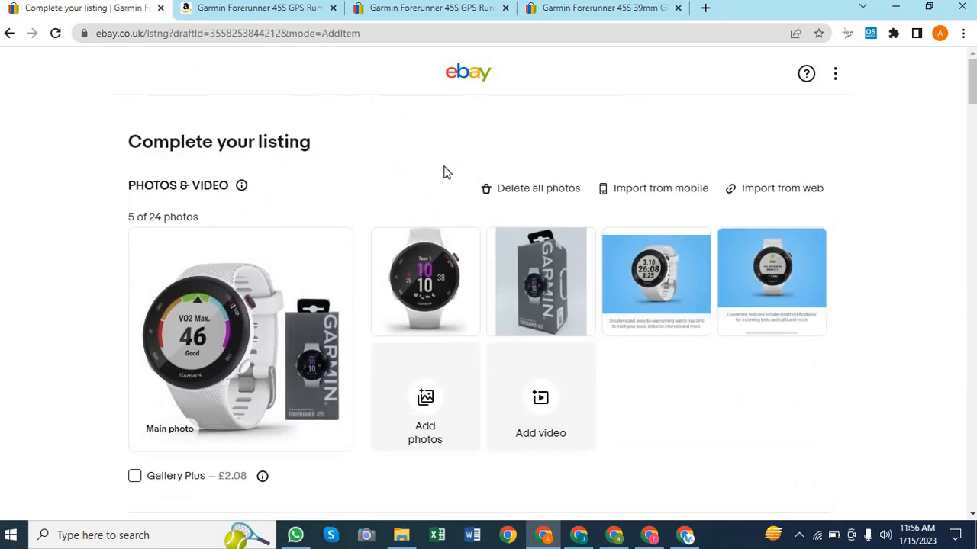
scroll(447, 172, down, 1)
scroll(446, 172, down, 3)
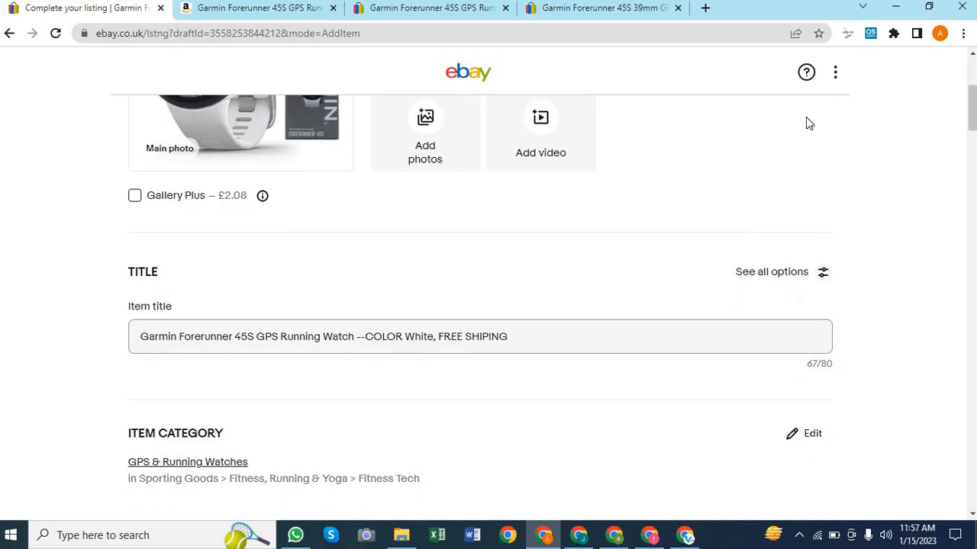
scroll(860, 283, down, 10)
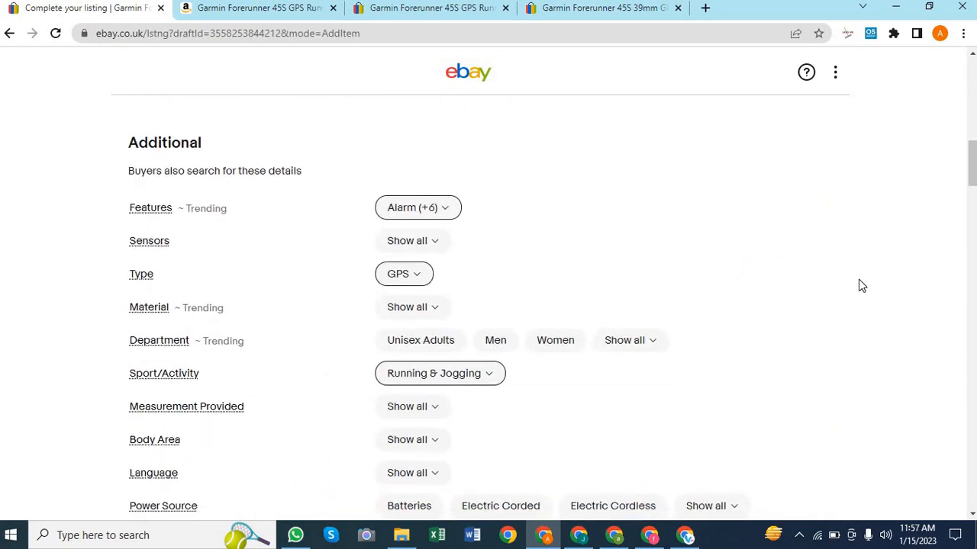
scroll(860, 283, up, 15)
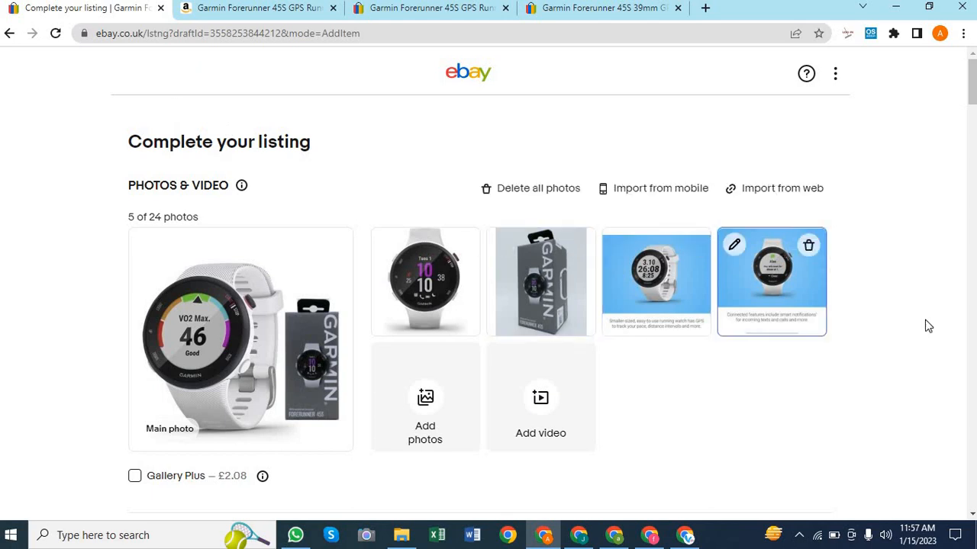
scroll(829, 442, down, 12)
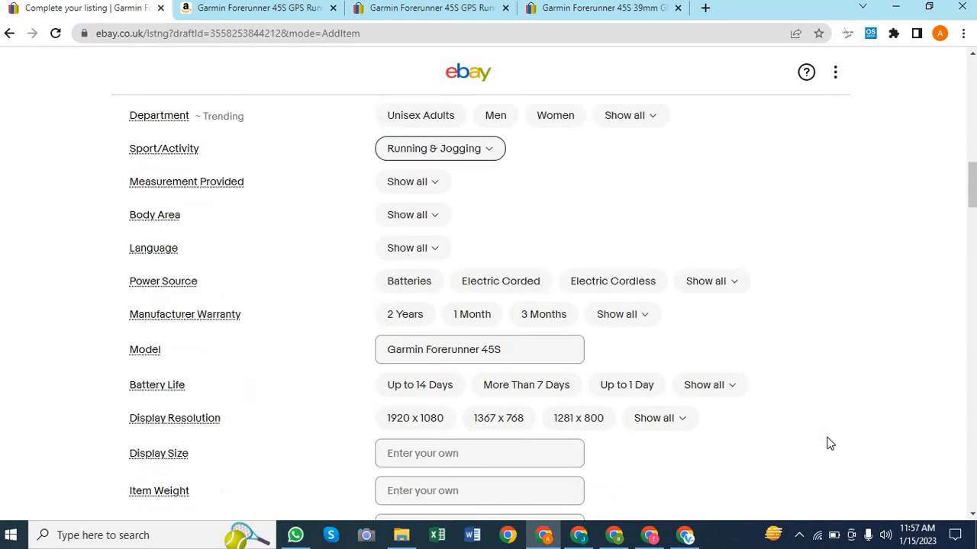
scroll(828, 443, down, 15)
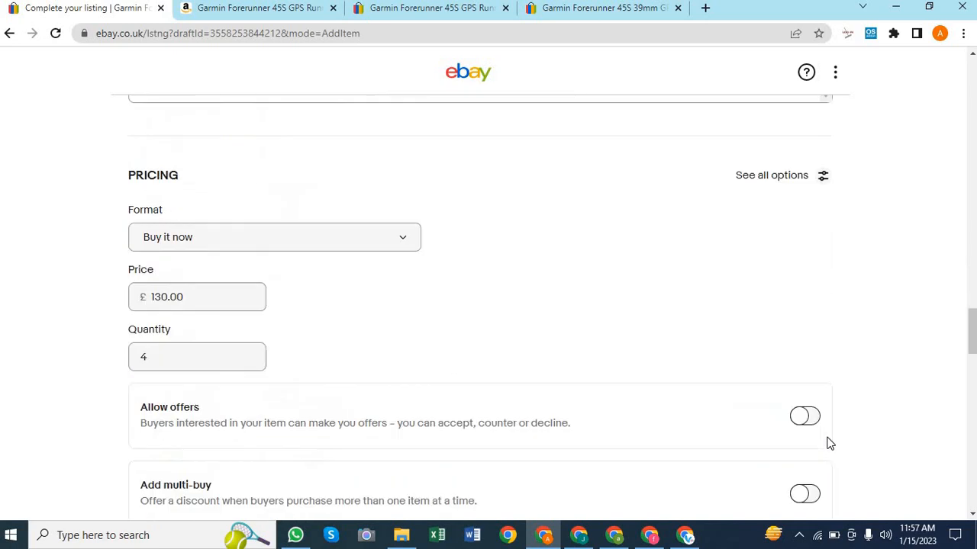
scroll(830, 443, down, 2)
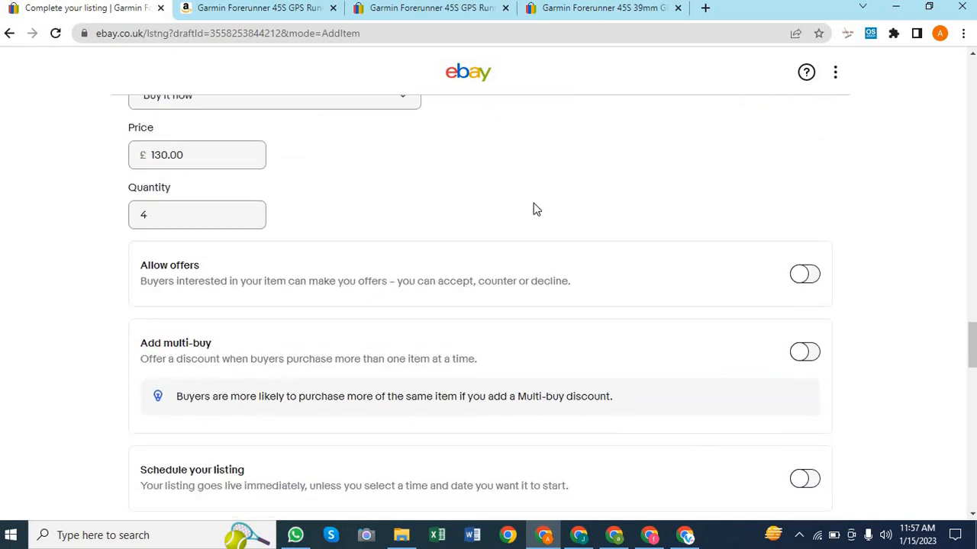
scroll(534, 210, down, 4)
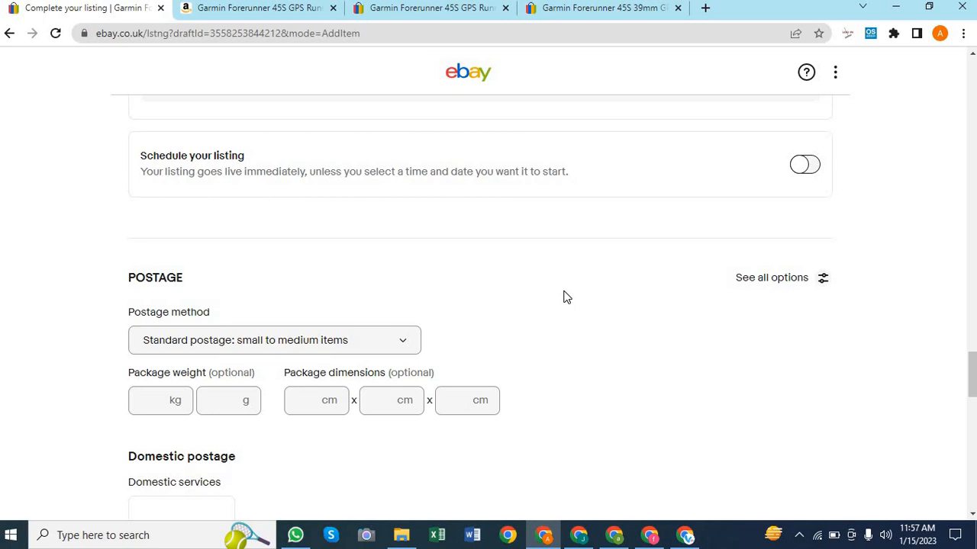
scroll(566, 297, down, 2)
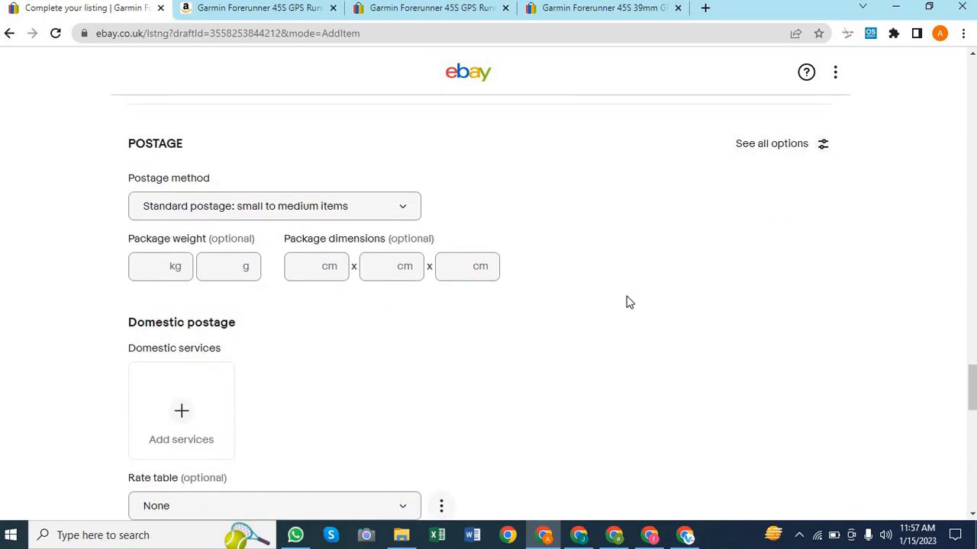
scroll(628, 302, down, 4)
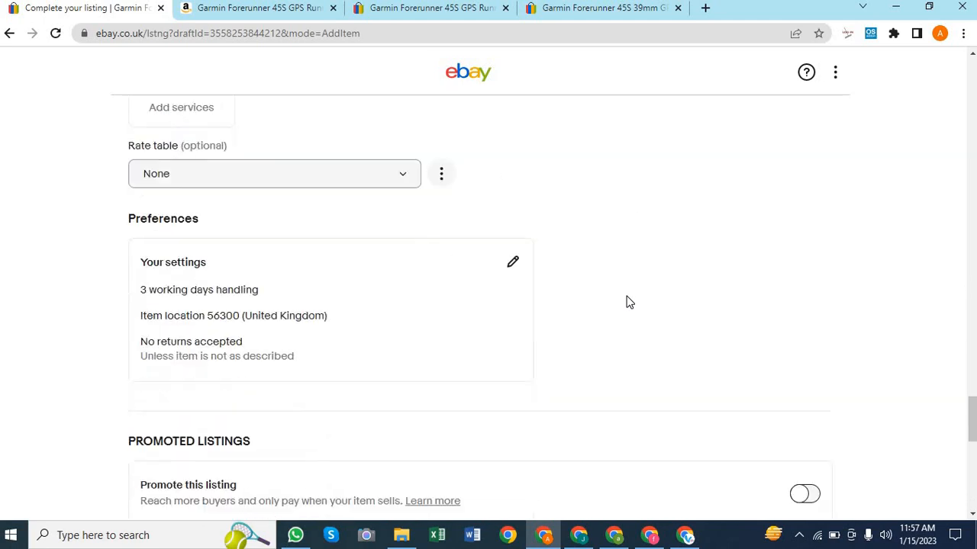
scroll(715, 291, down, 1)
scroll(716, 289, down, 7)
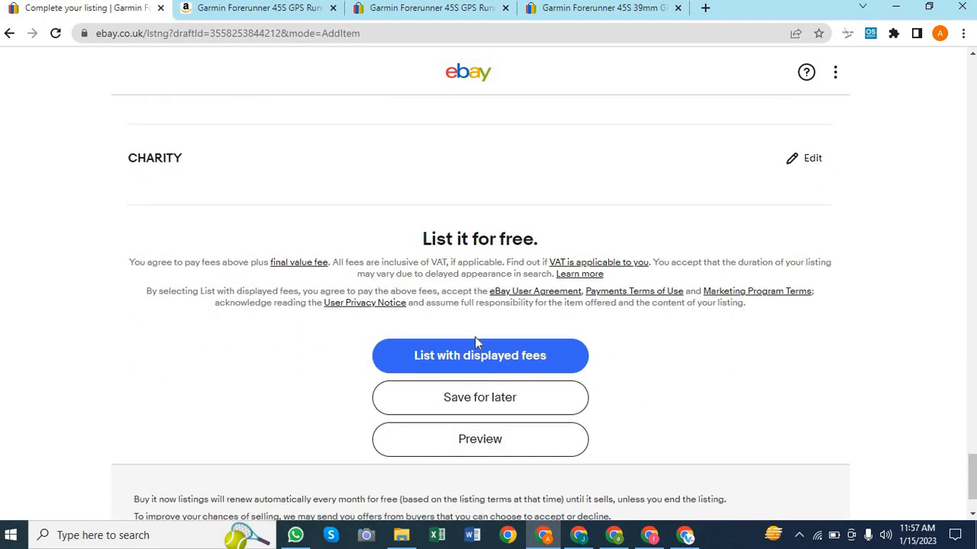
Attempt to publish the listing, which reports missing item location and delivery service
click(446, 357)
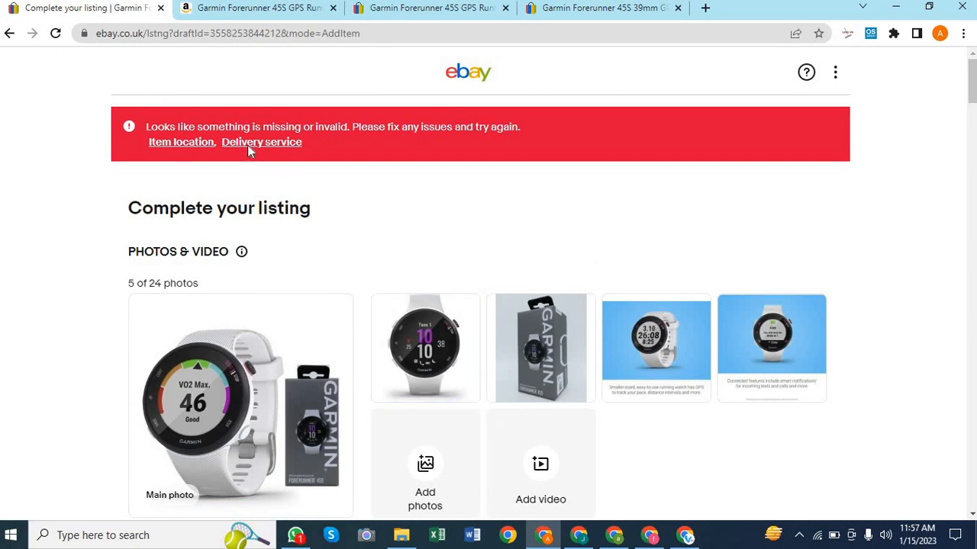
Set the dispatch time to 2 working days
click(180, 142)
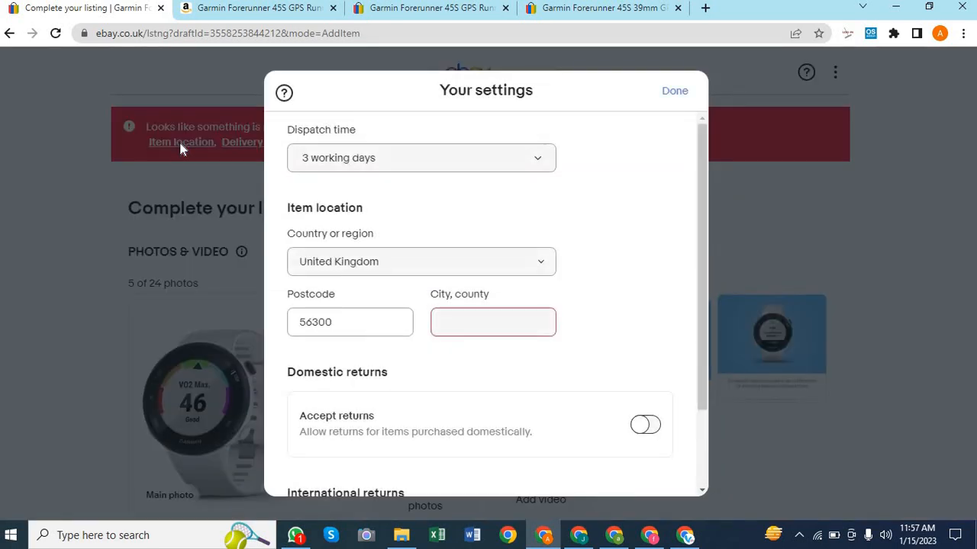
click(534, 160)
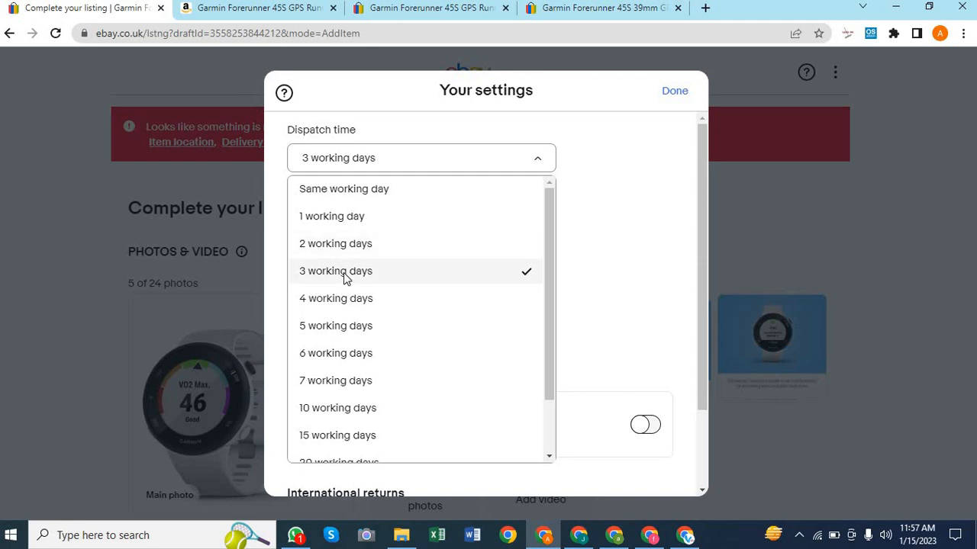
click(340, 242)
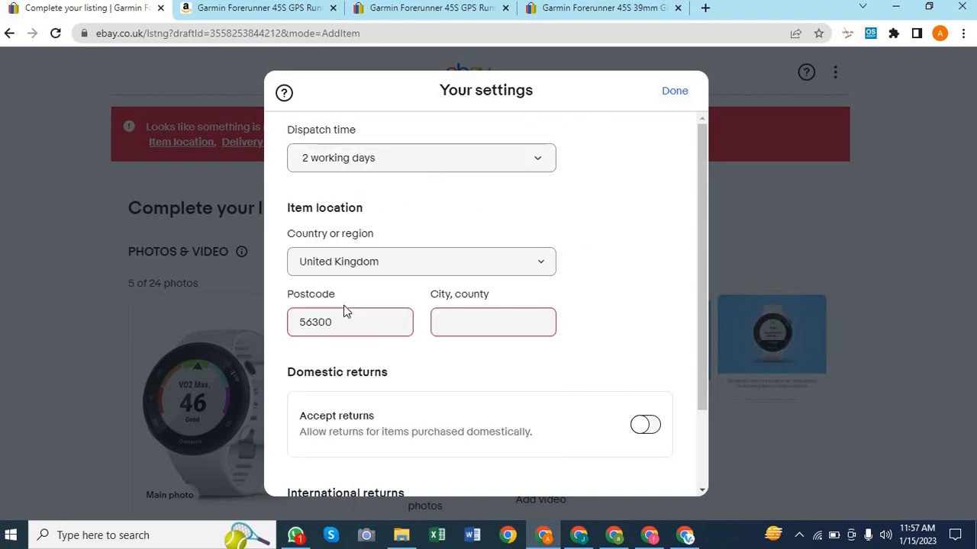
Replace the item location postcode with a new one and set the city to LONDON
double_click(334, 326)
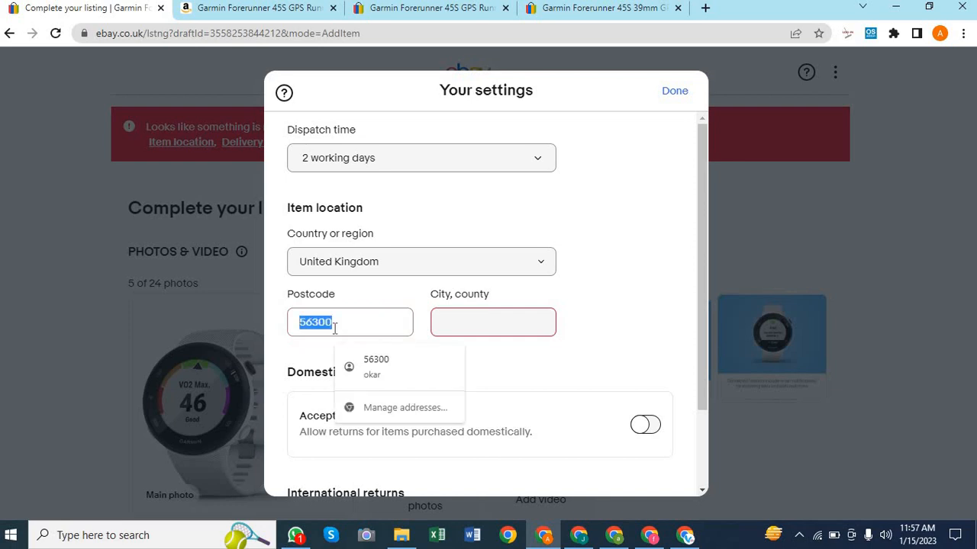
key(BackSpace)
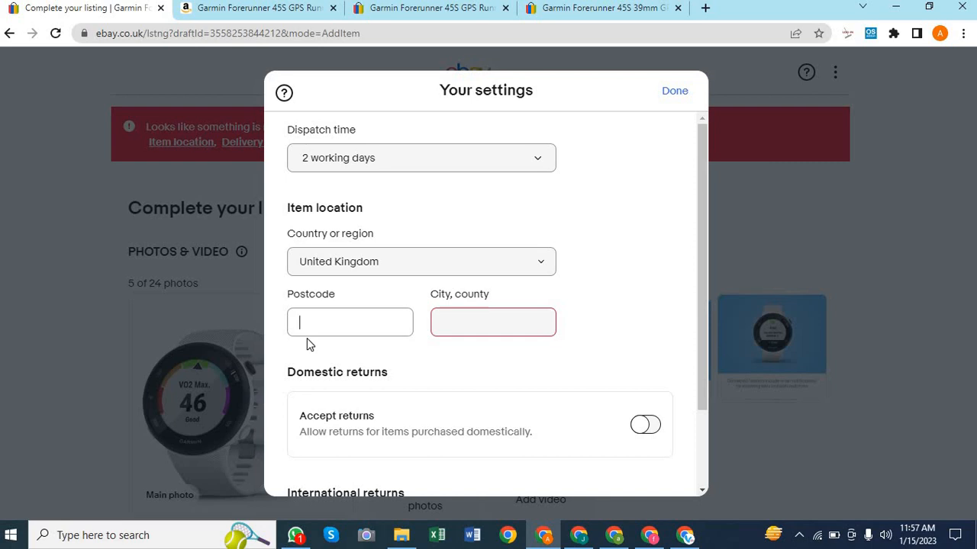
text(E16AB)
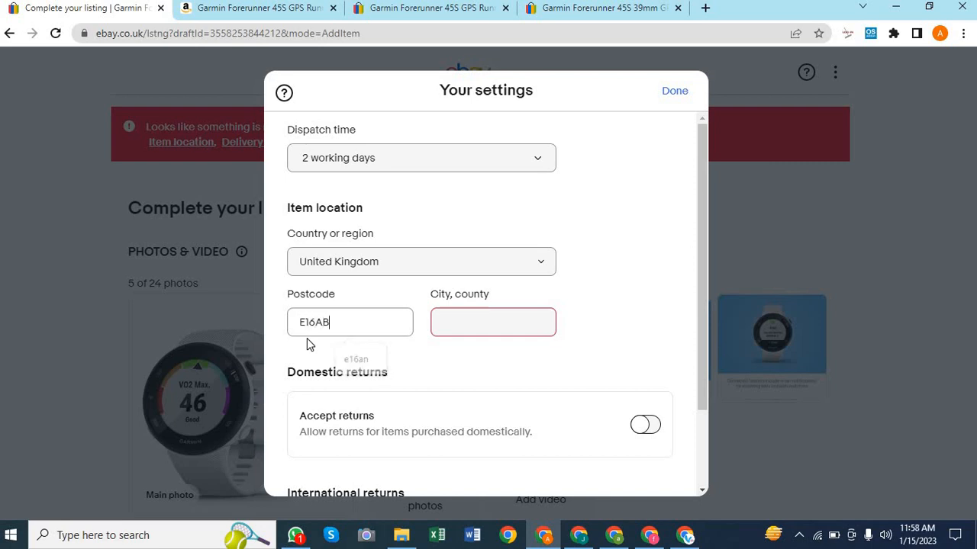
key(BackSpace)
text(N)
click(473, 327)
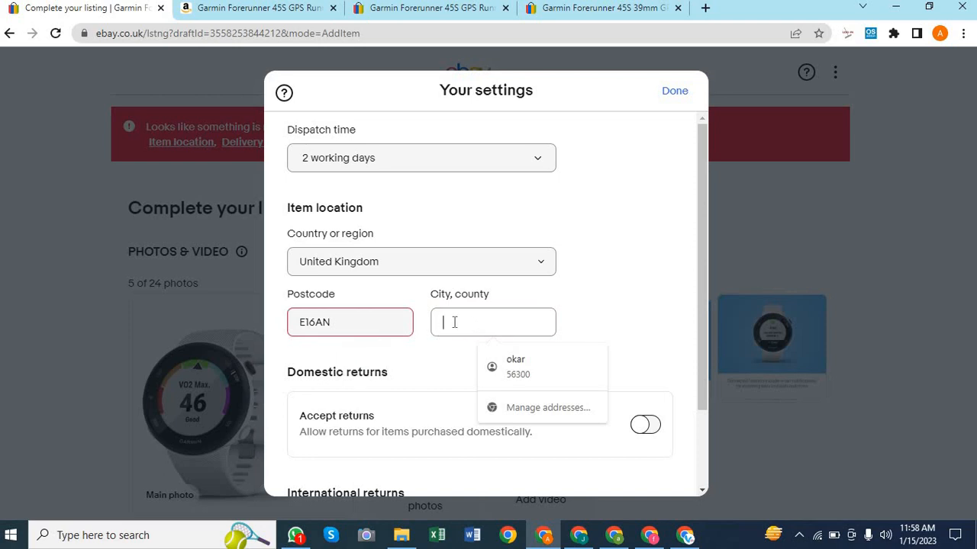
text(LONDON)
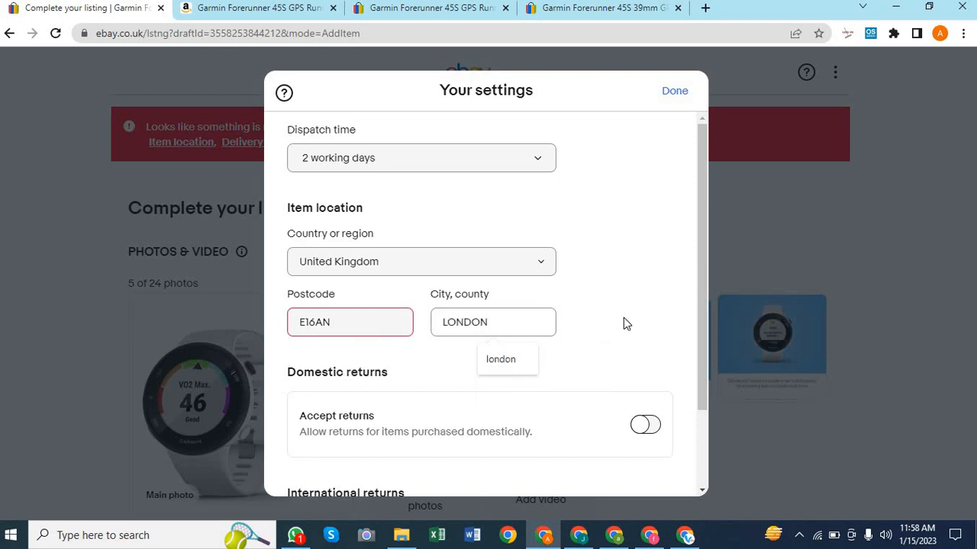
Accept returns from domestic buyers and save the postage settings
scroll(624, 323, down, 3)
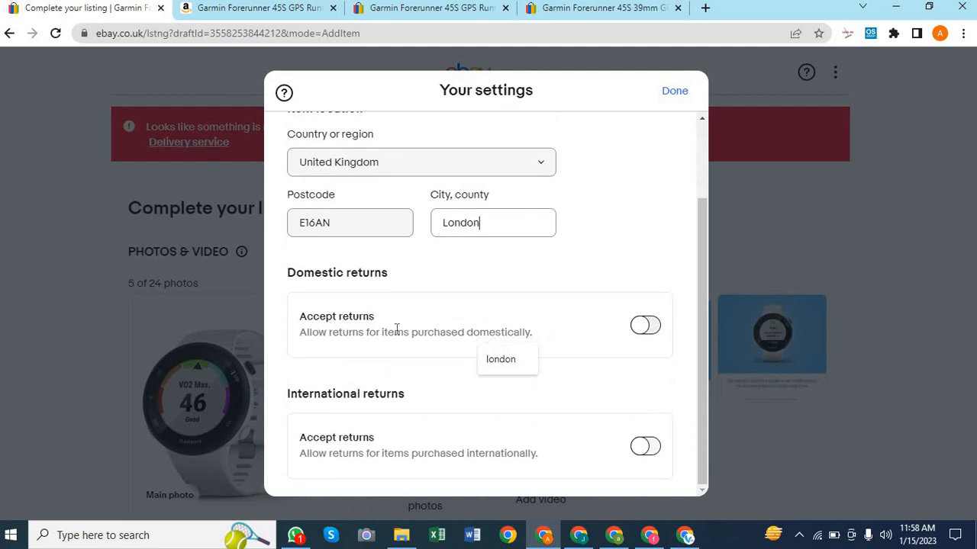
click(648, 326)
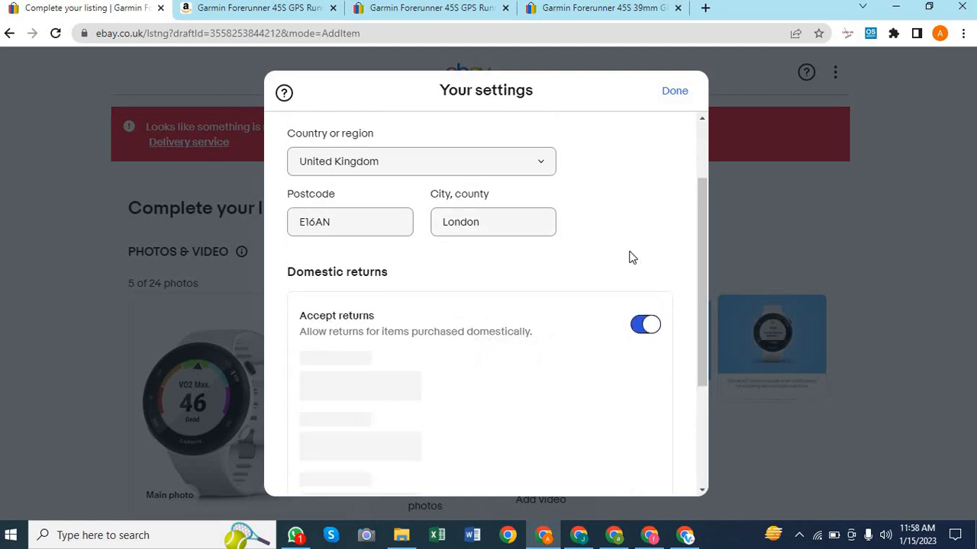
scroll(632, 257, down, 2)
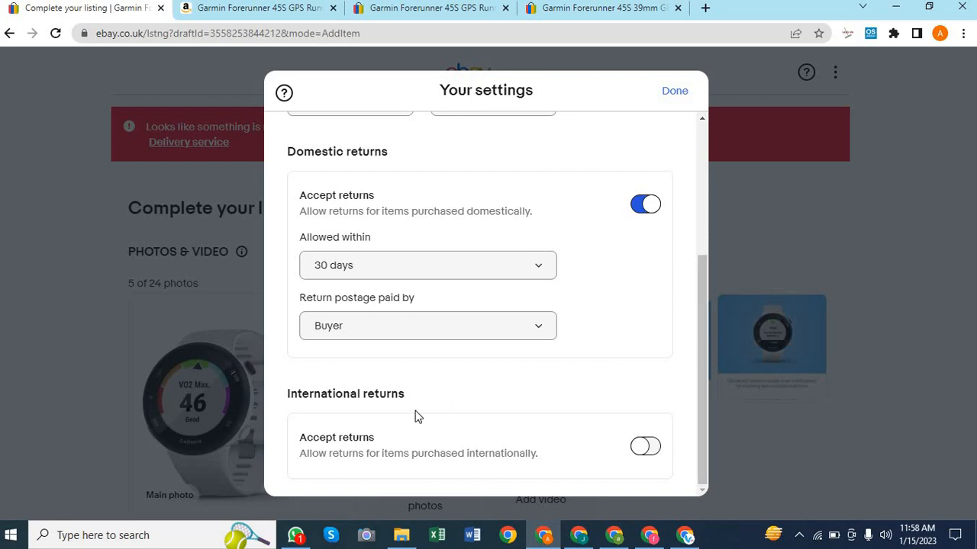
scroll(417, 417, up, 3)
scroll(417, 415, down, 3)
scroll(527, 389, up, 2)
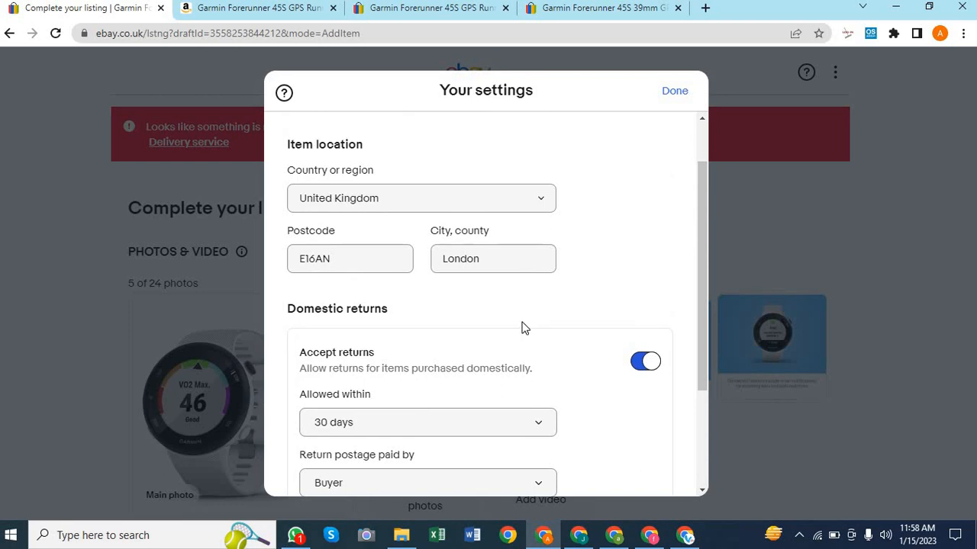
scroll(521, 328, down, 2)
scroll(588, 244, up, 2)
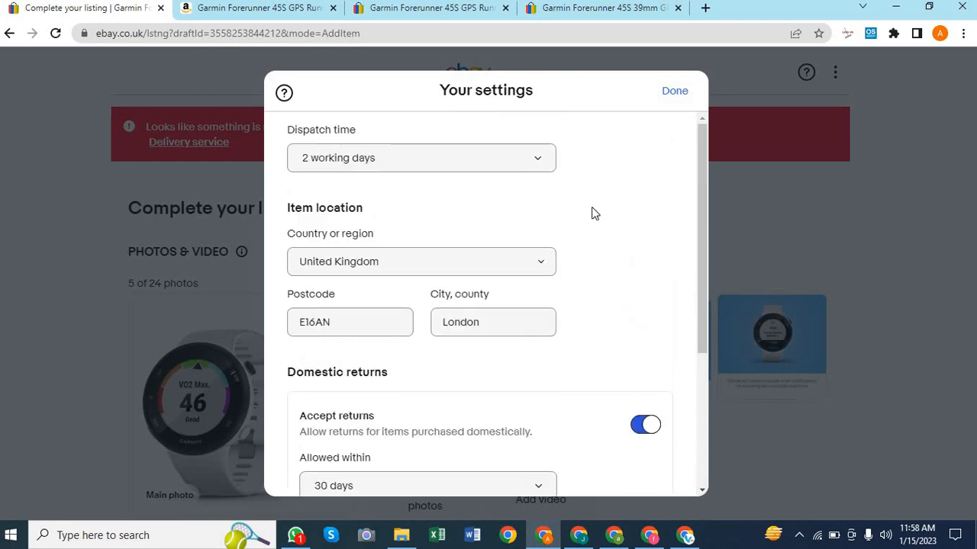
click(674, 91)
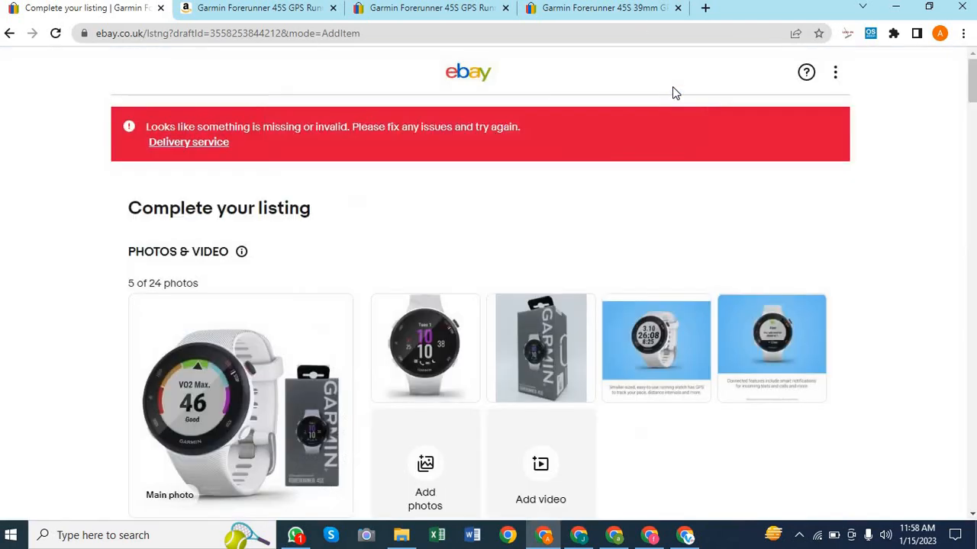
Choose Other Courier 3 days from the Other section of domestic postage services
click(180, 144)
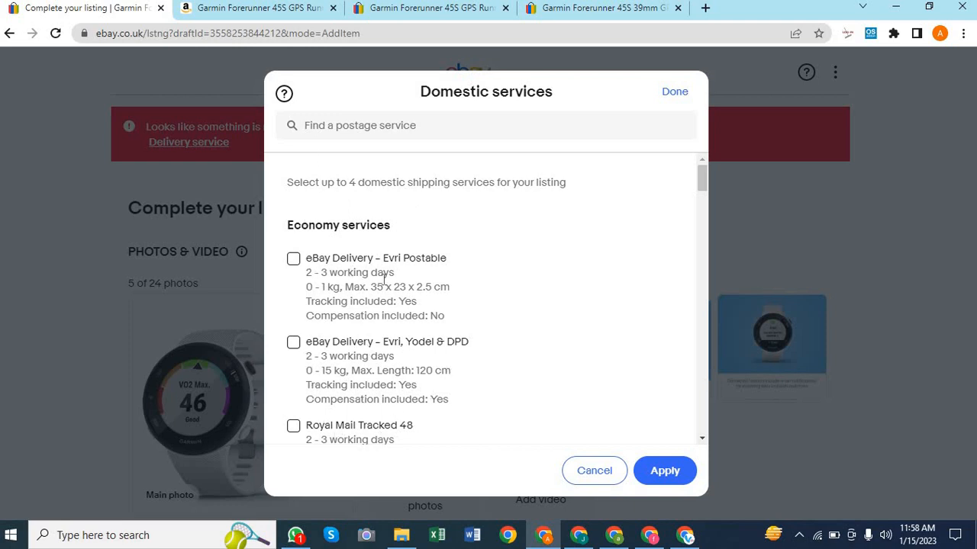
scroll(502, 312, down, 4)
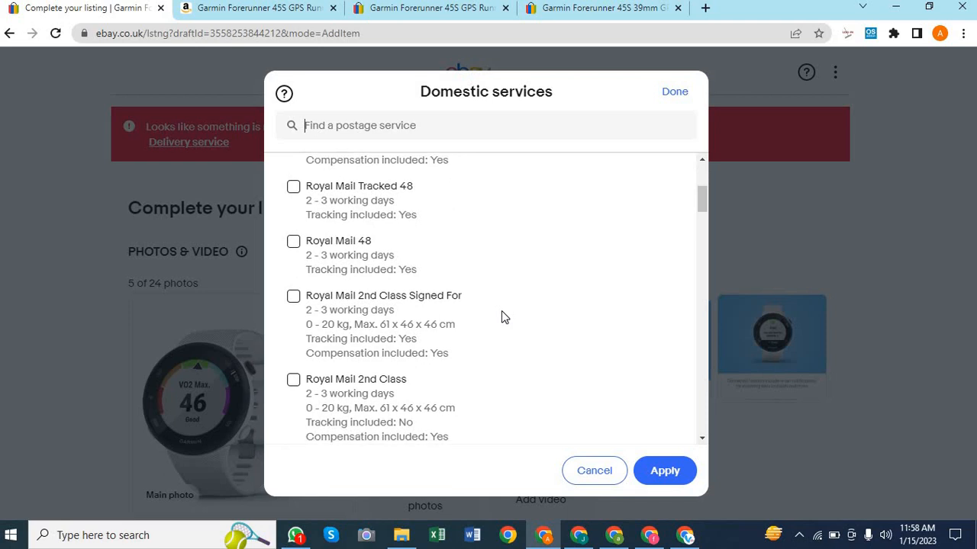
scroll(501, 311, down, 5)
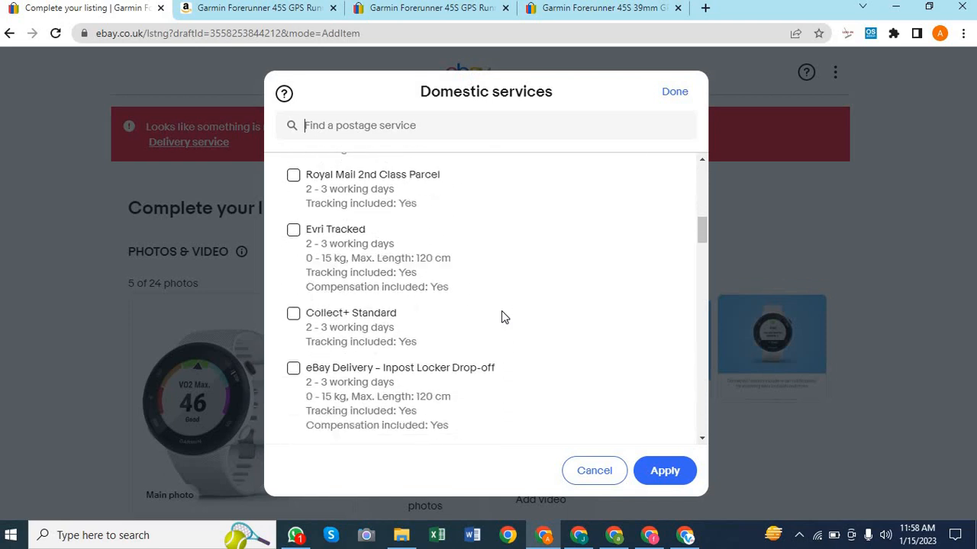
scroll(502, 317, down, 3)
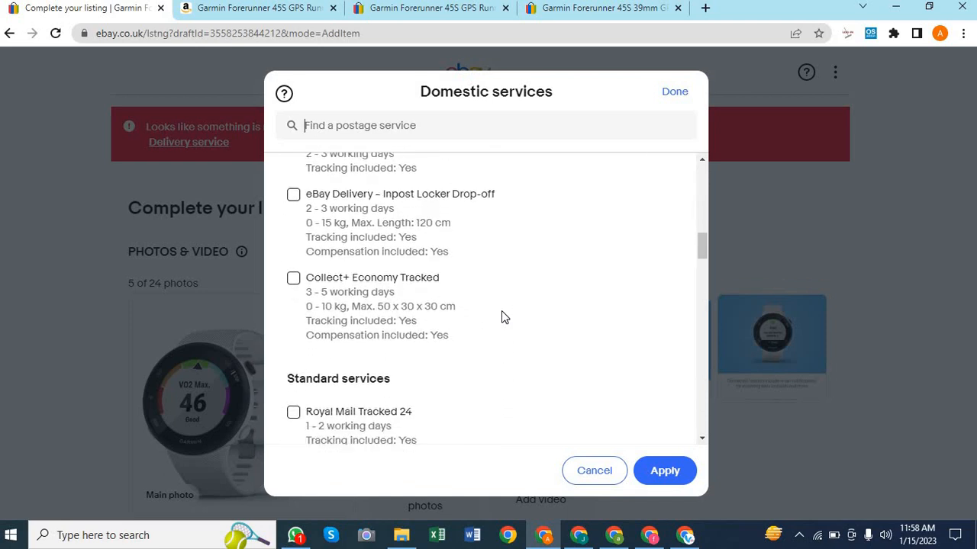
scroll(502, 318, down, 4)
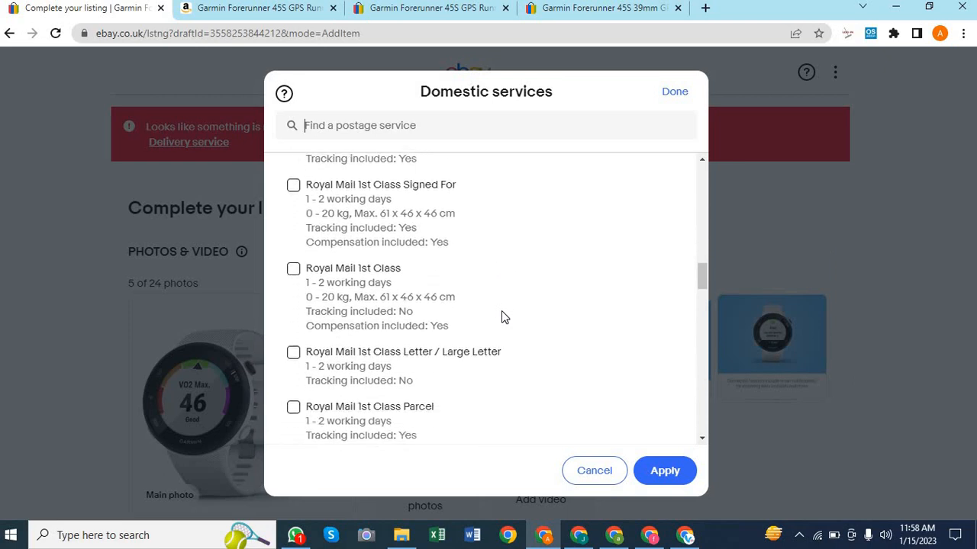
scroll(501, 317, down, 4)
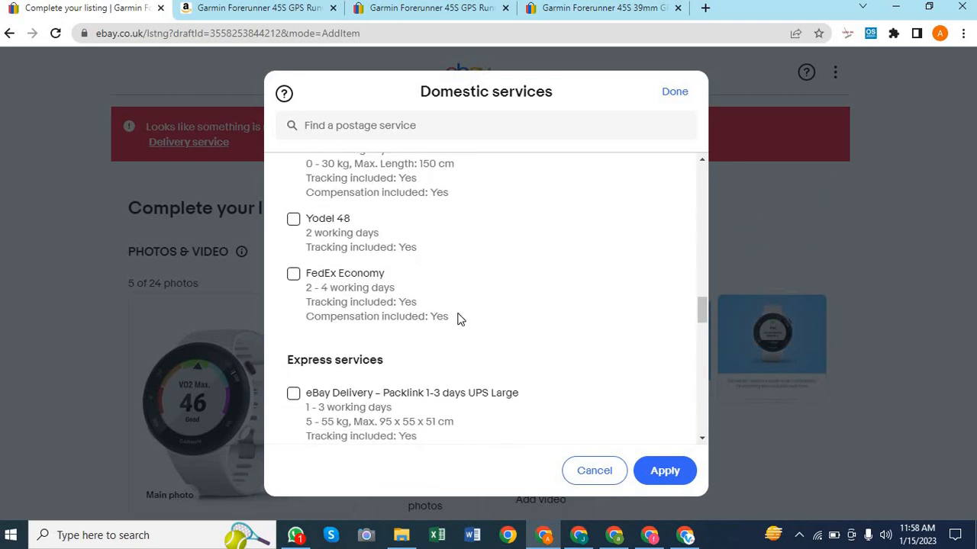
scroll(458, 318, down, 1)
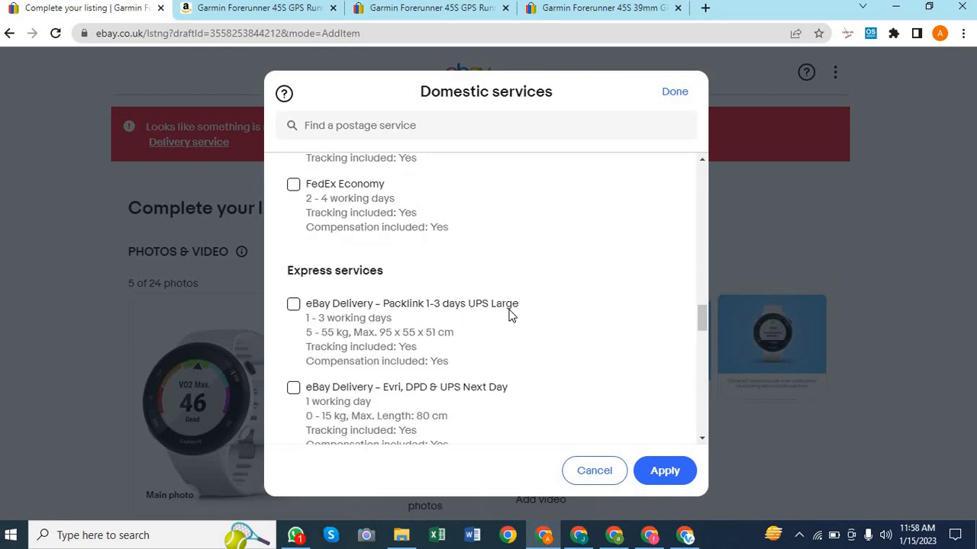
scroll(510, 316, down, 1)
scroll(466, 330, down, 1)
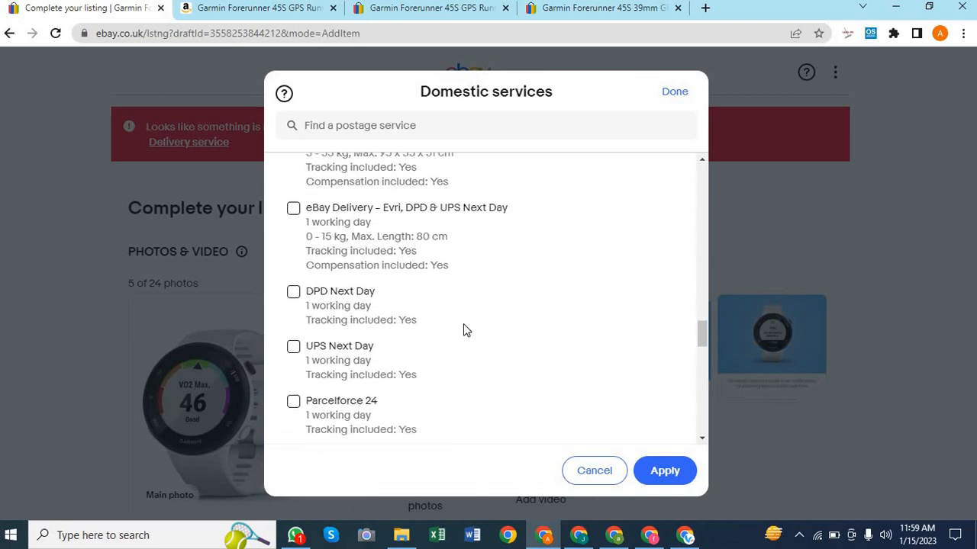
scroll(466, 329, down, 1)
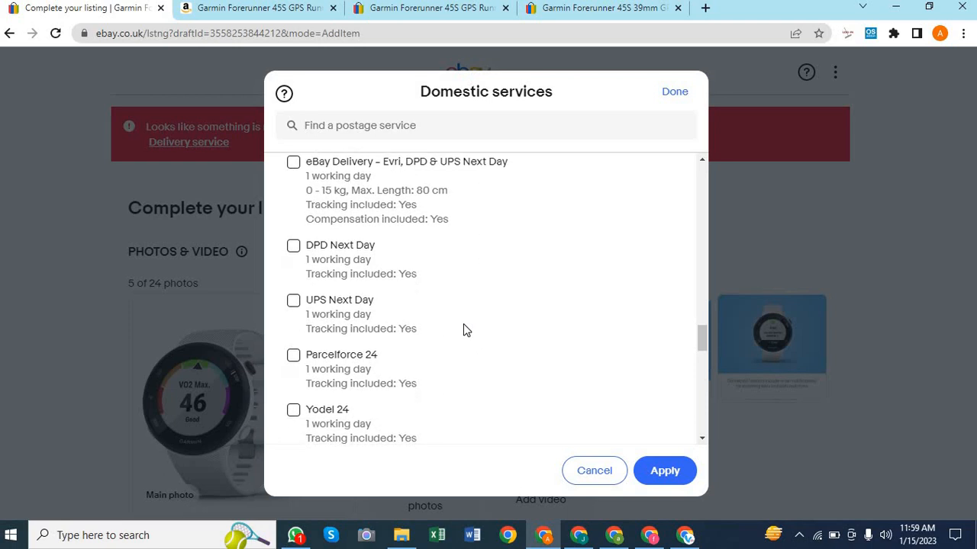
scroll(463, 327, down, 1)
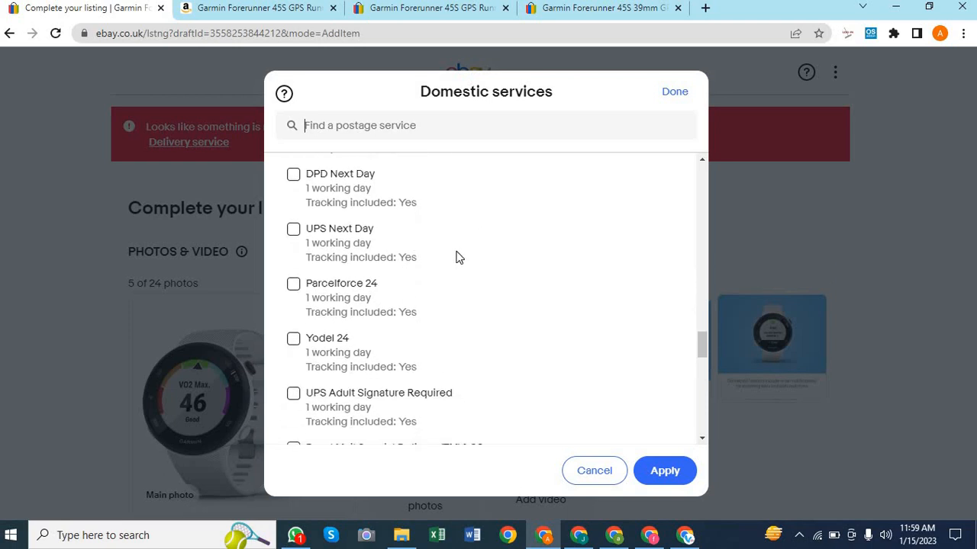
scroll(458, 258, down, 1)
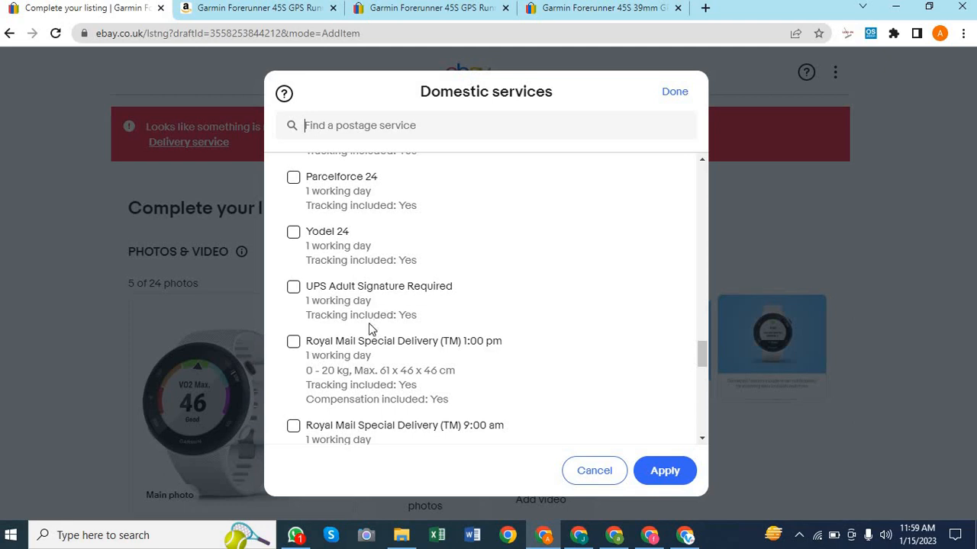
scroll(503, 318, down, 2)
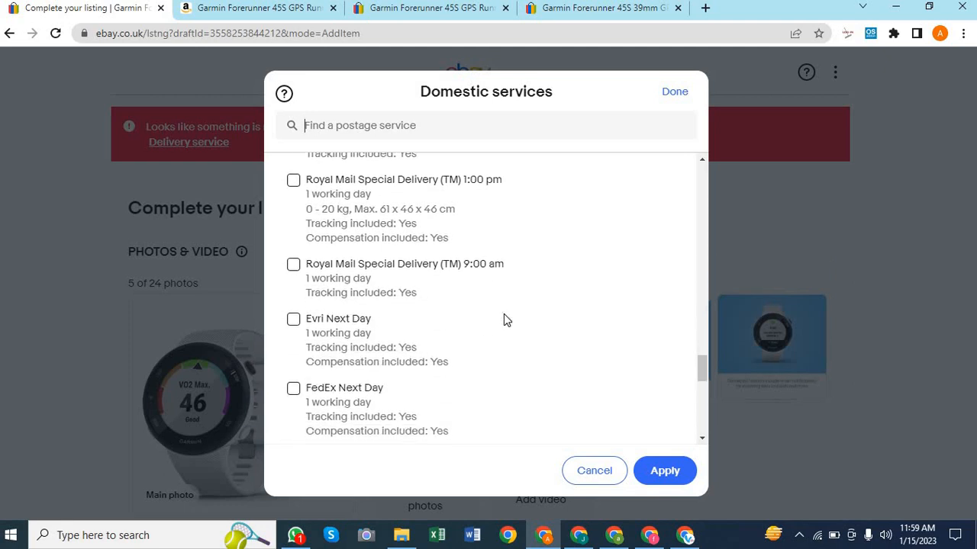
scroll(424, 344, down, 3)
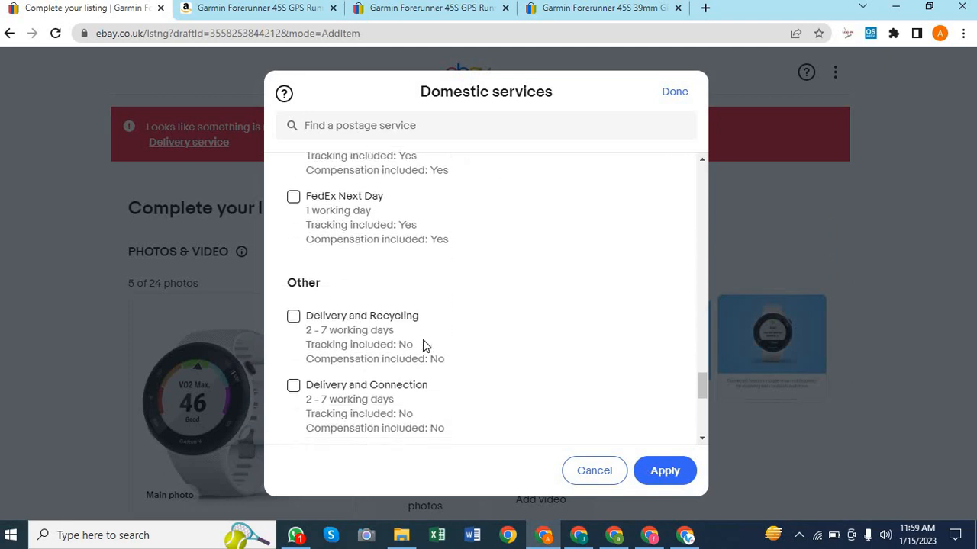
scroll(424, 345, down, 1)
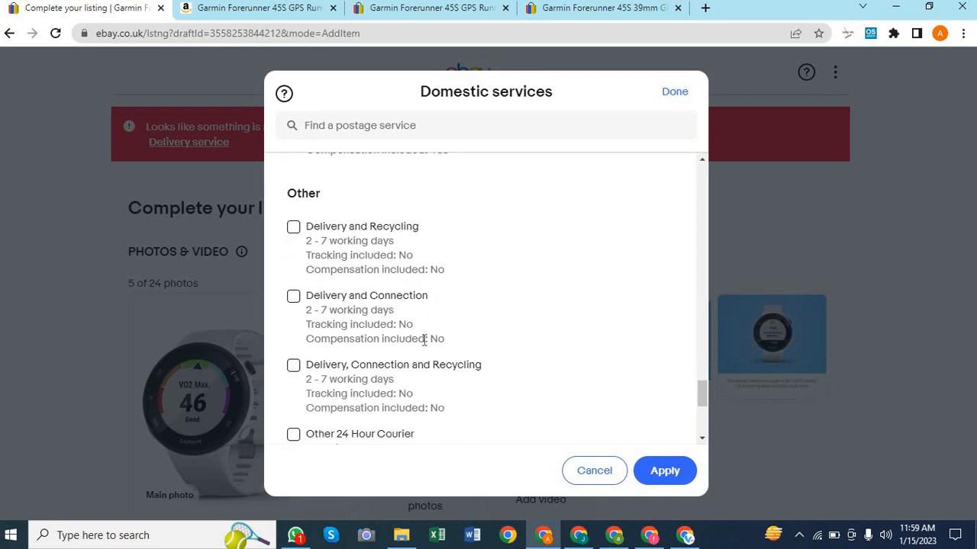
scroll(508, 273, down, 1)
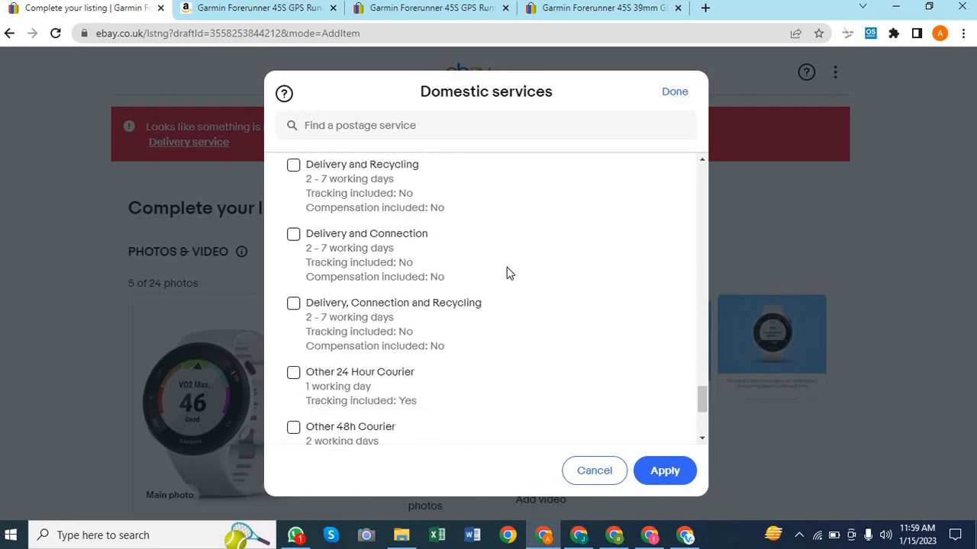
scroll(392, 285, down, 1)
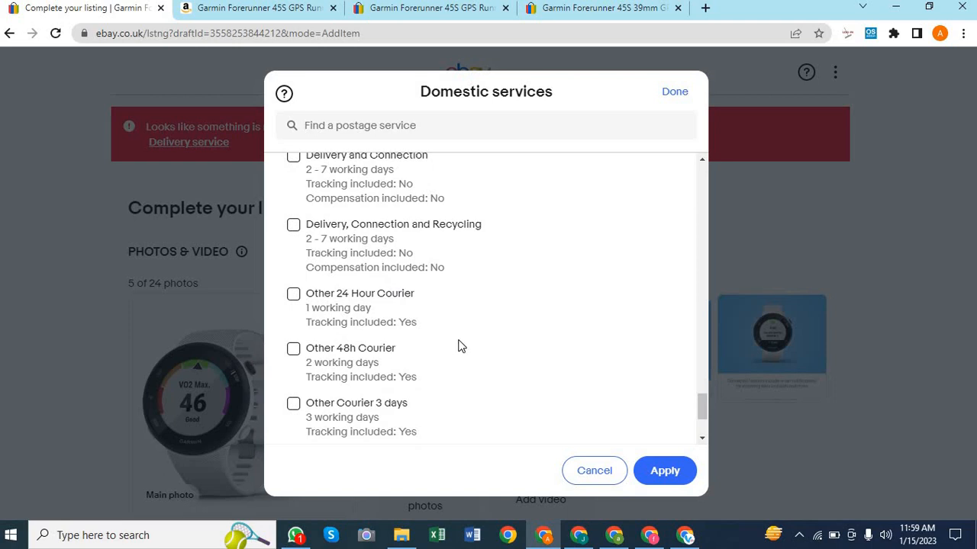
scroll(415, 321, down, 2)
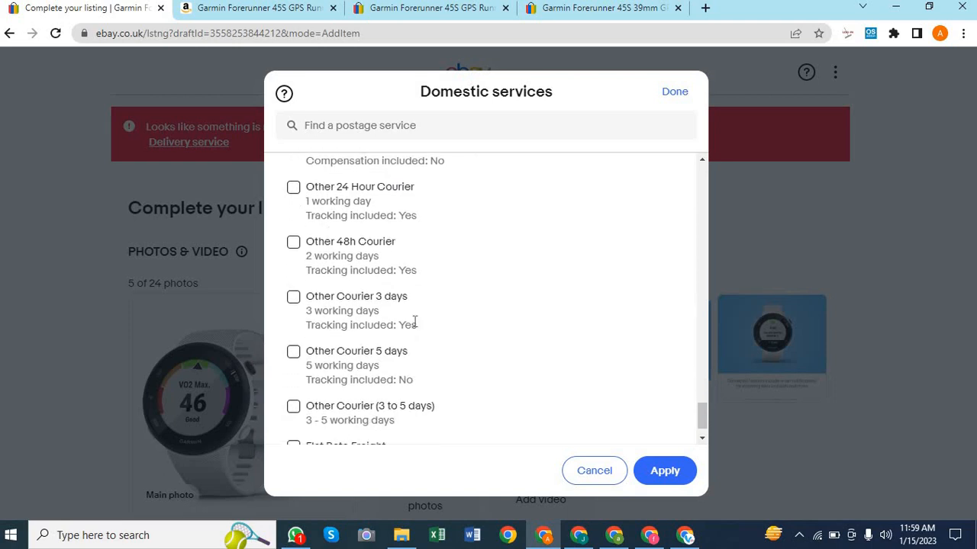
click(293, 297)
Apply Other Courier 3 days as the listing's domestic postage service
click(657, 470)
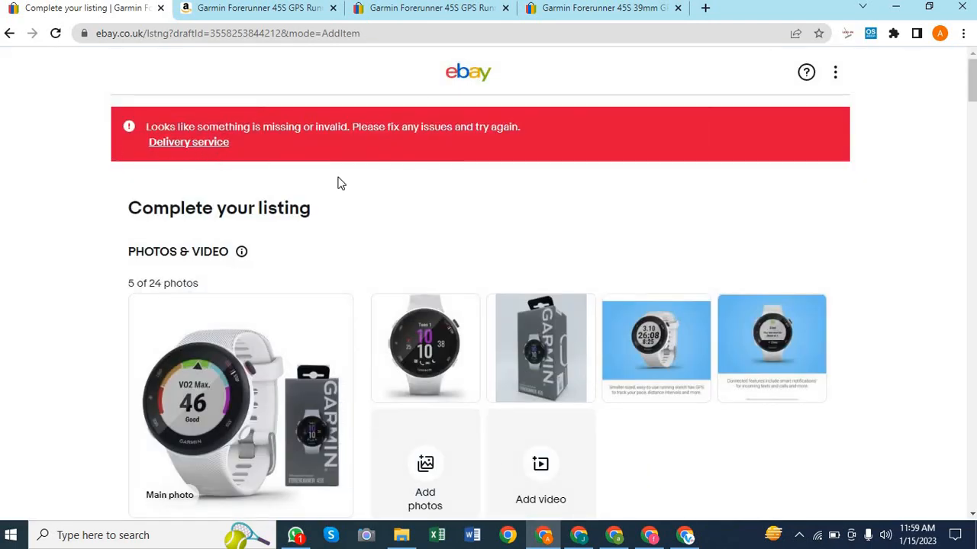
scroll(455, 217, down, 15)
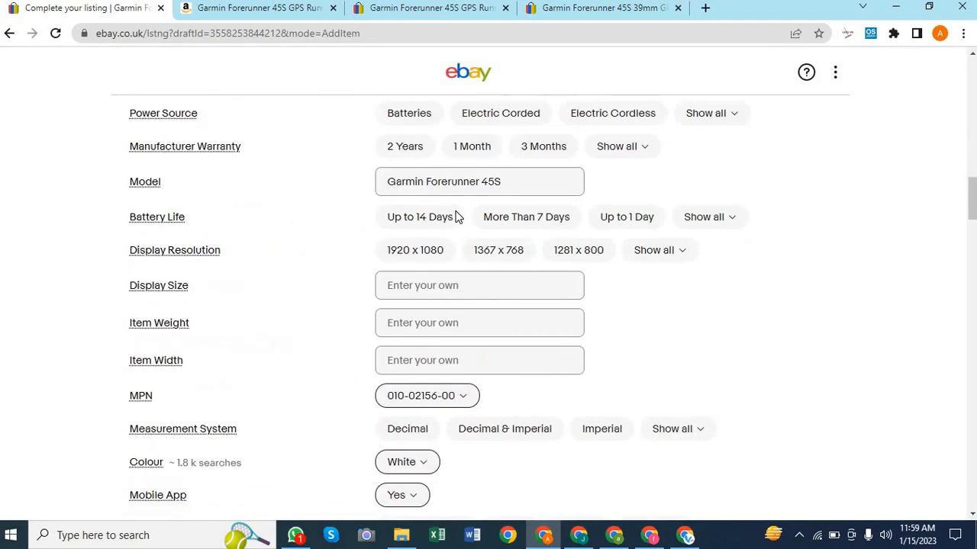
scroll(455, 217, down, 15)
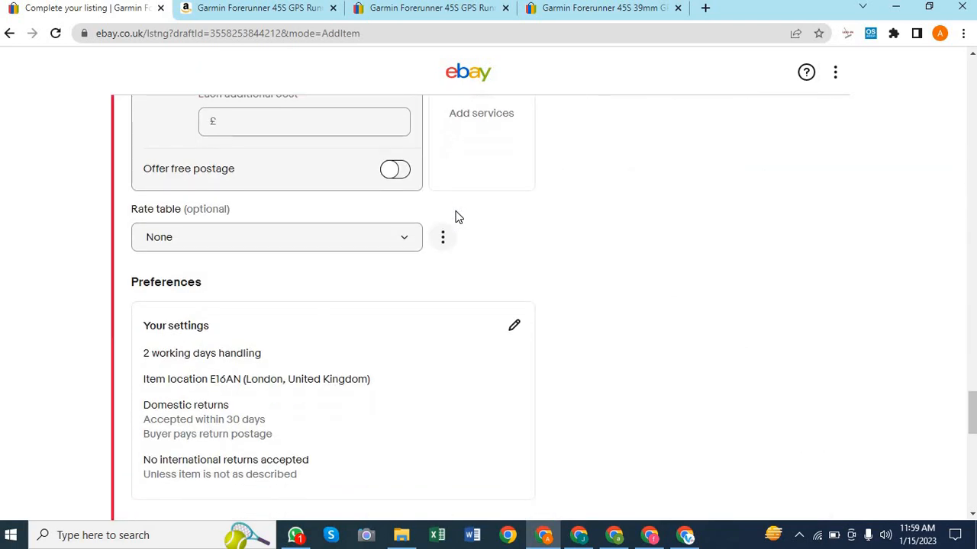
scroll(456, 217, down, 2)
scroll(456, 218, up, 7)
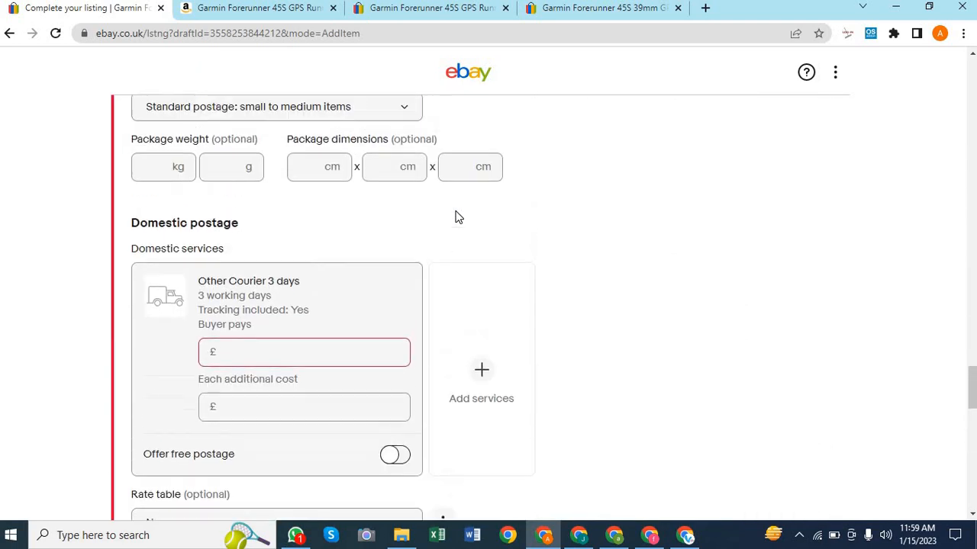
scroll(455, 218, up, 5)
scroll(455, 217, down, 4)
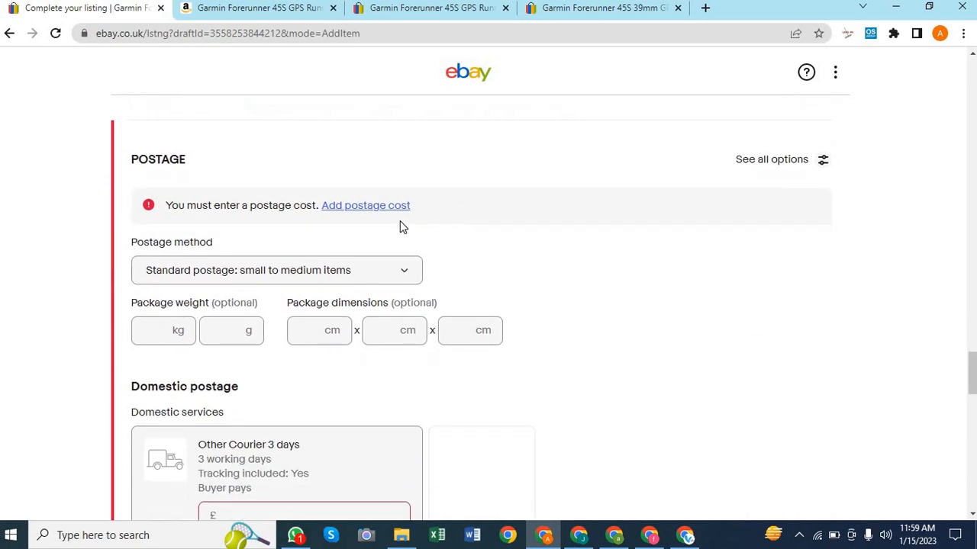
Bring up the still-empty postage cost entry for Other Courier 3 days
click(353, 207)
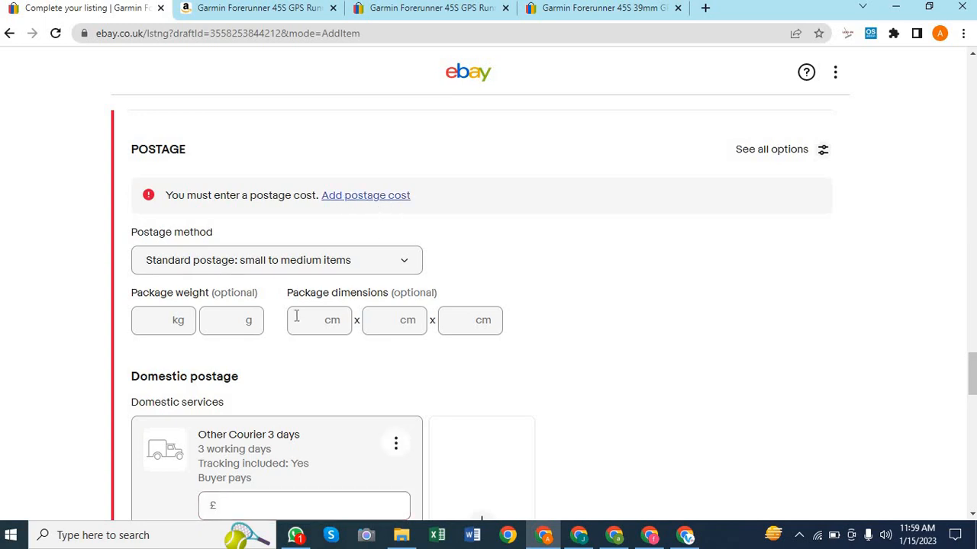
scroll(599, 320, down, 2)
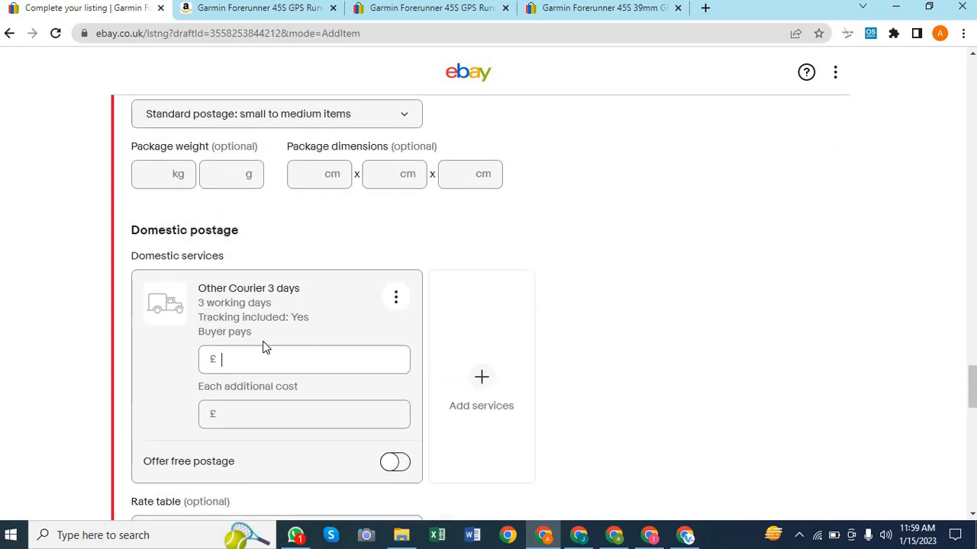
scroll(265, 348, down, 2)
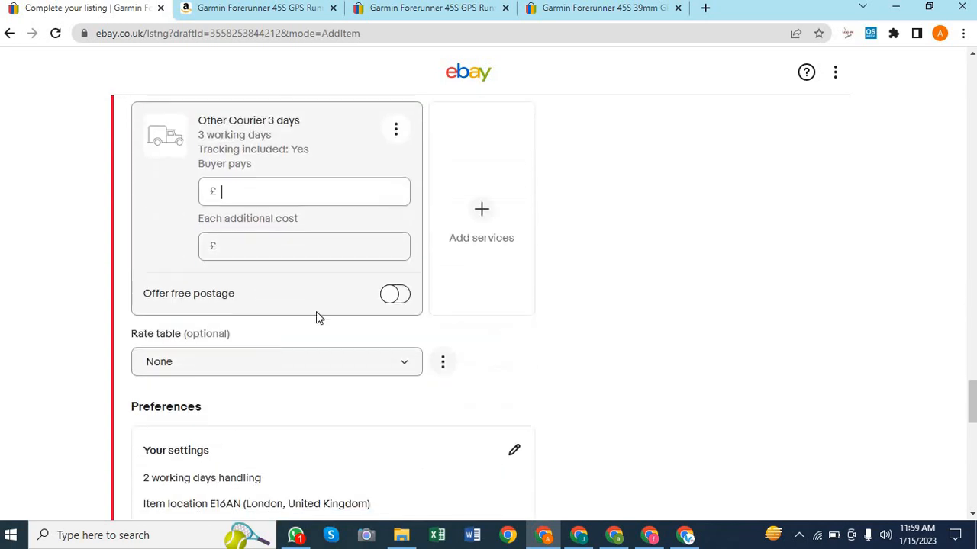
Turn on Offer free postage for Other Courier 3 days so the buyer pays nothing
click(400, 295)
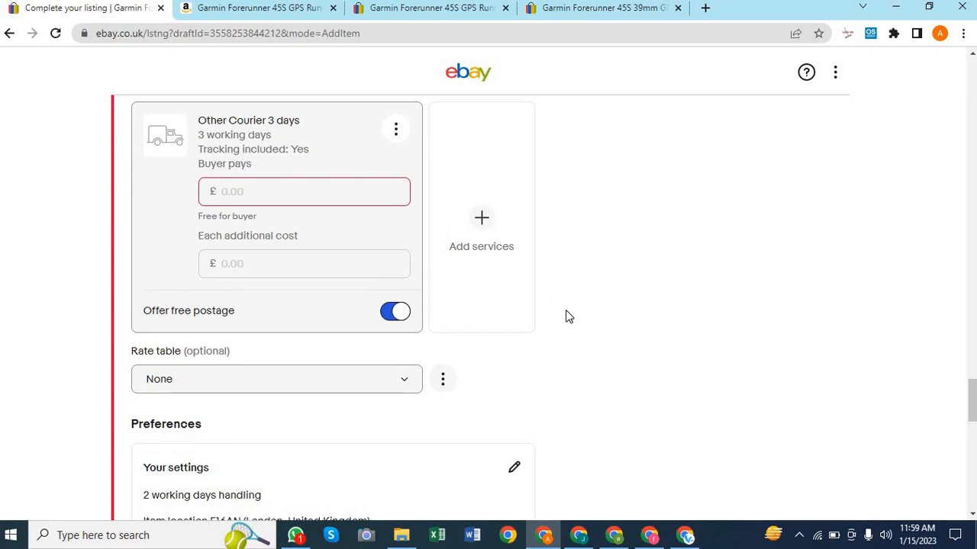
scroll(567, 316, down, 1)
scroll(567, 316, up, 4)
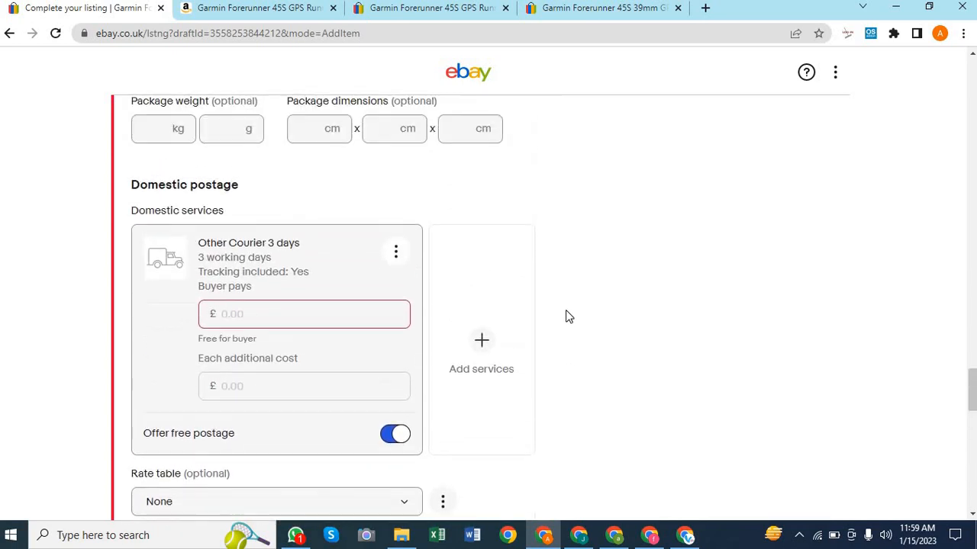
scroll(566, 315, down, 2)
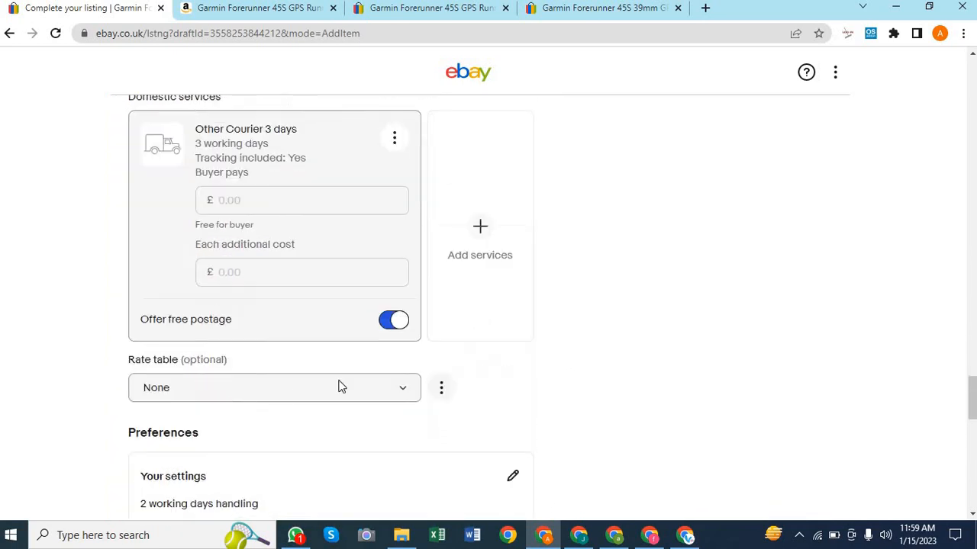
scroll(577, 323, down, 1)
scroll(577, 324, up, 3)
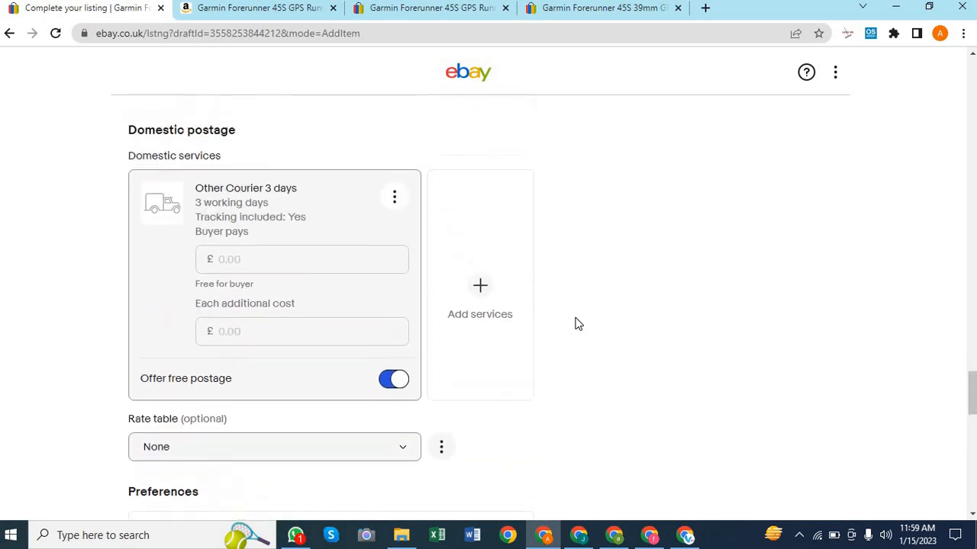
scroll(578, 324, down, 6)
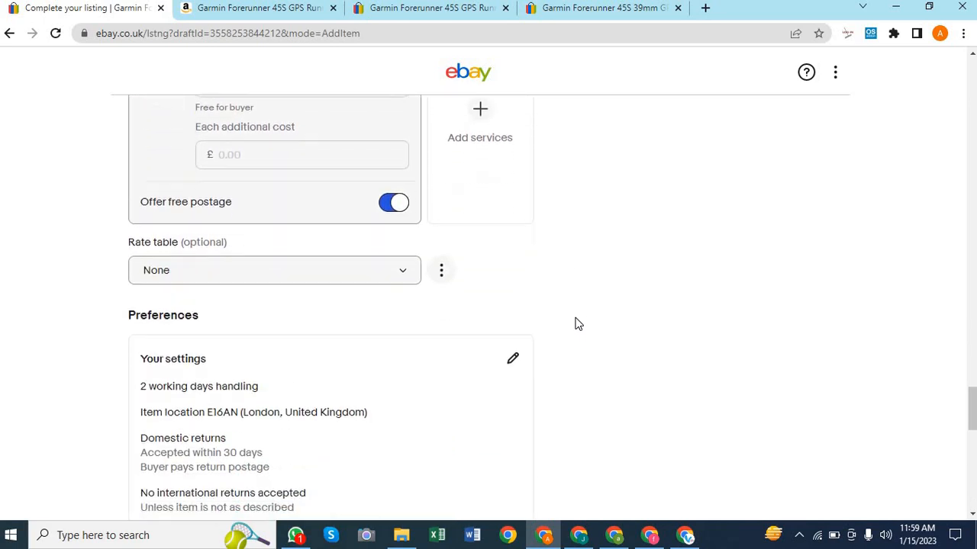
scroll(577, 324, down, 7)
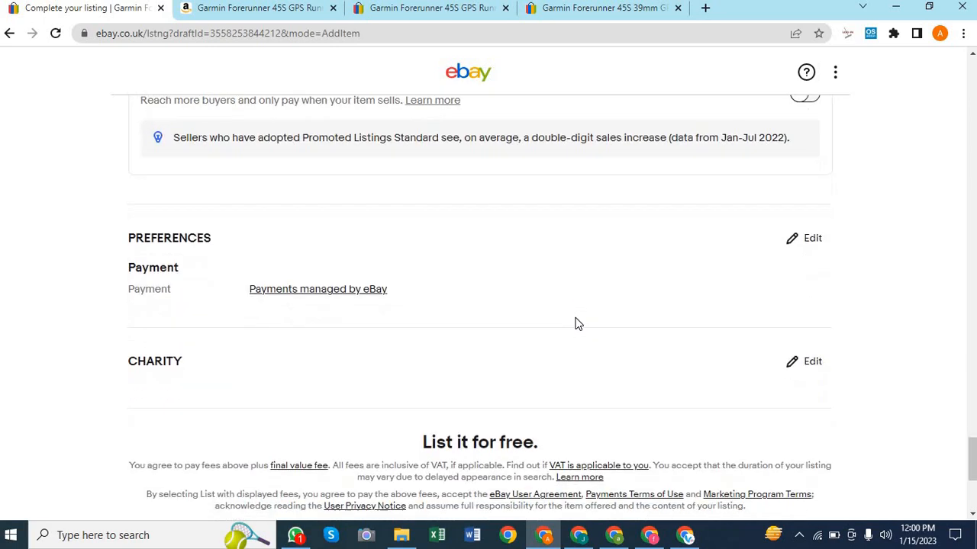
scroll(577, 324, up, 13)
scroll(577, 324, up, 15)
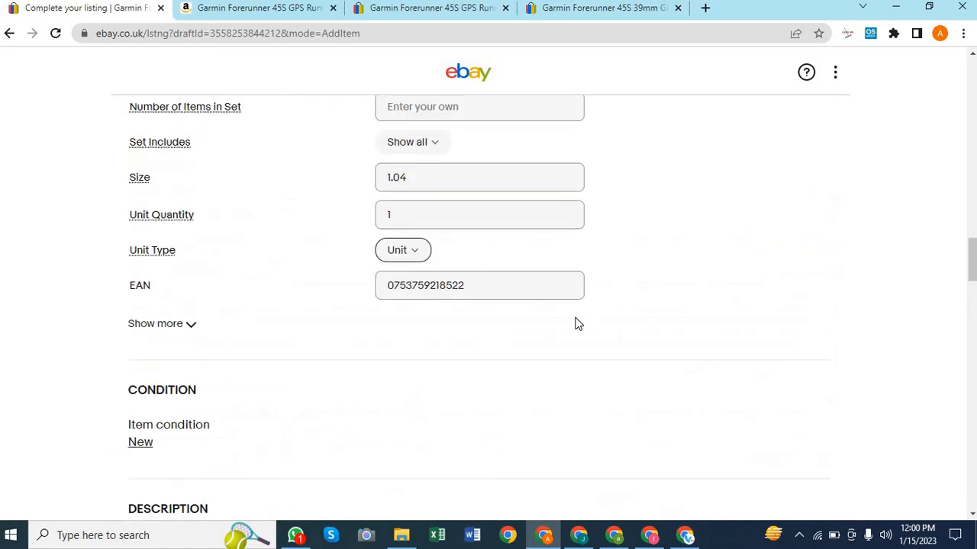
scroll(577, 324, down, 14)
scroll(577, 324, down, 8)
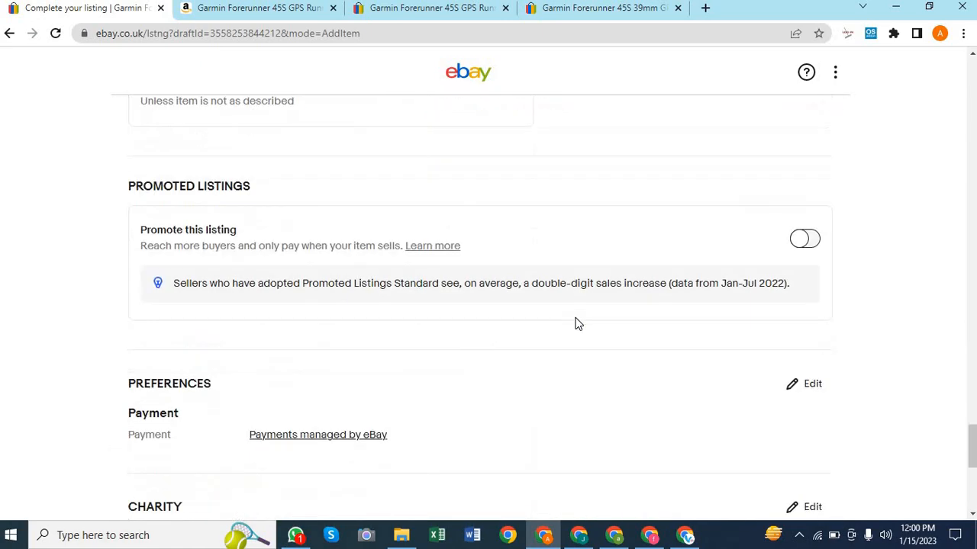
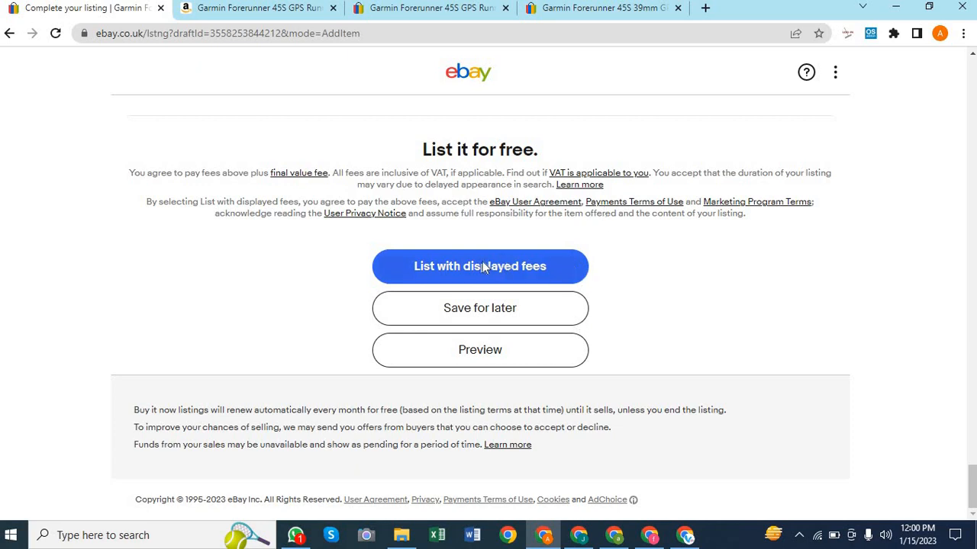
Enter a package weight of 100 g for the Garmin listing
scroll(659, 283, up, 5)
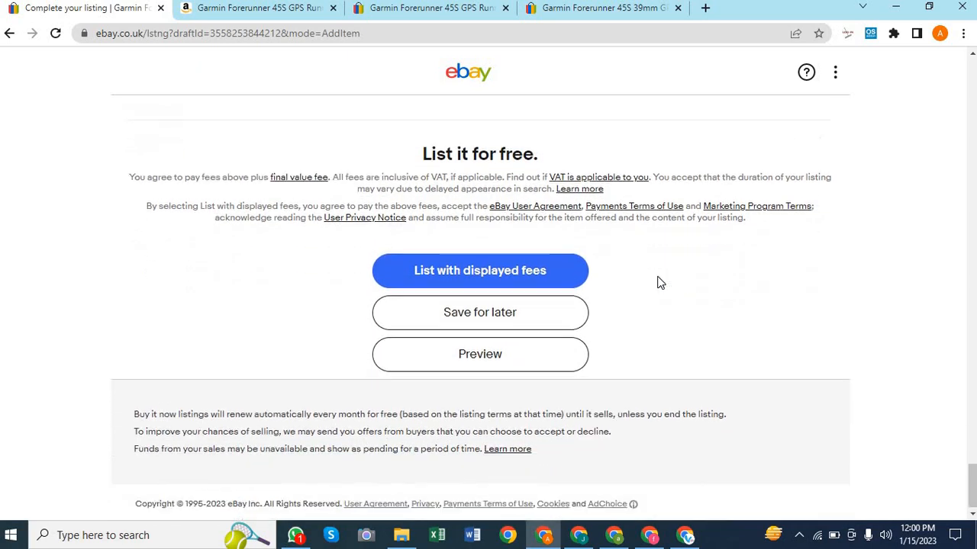
scroll(660, 283, up, 10)
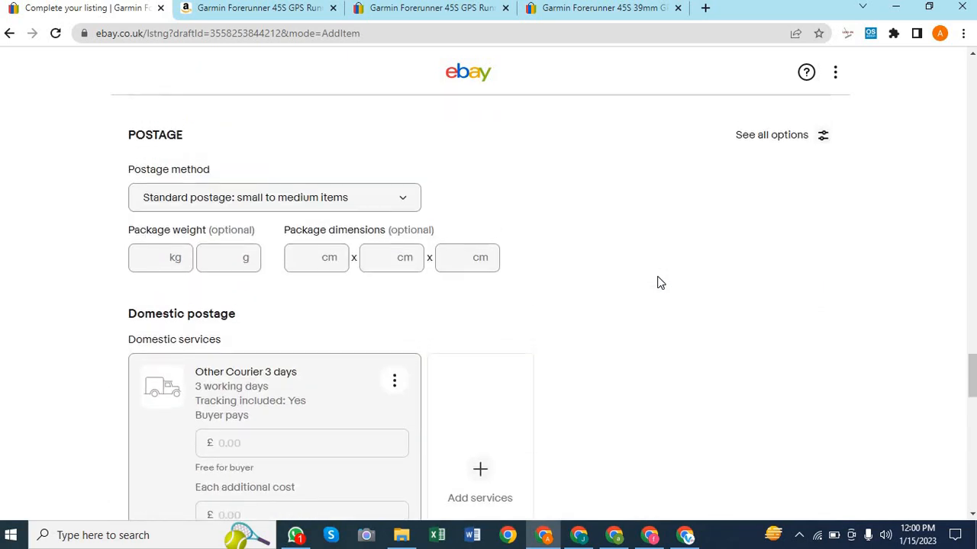
scroll(660, 282, down, 4)
scroll(660, 282, up, 13)
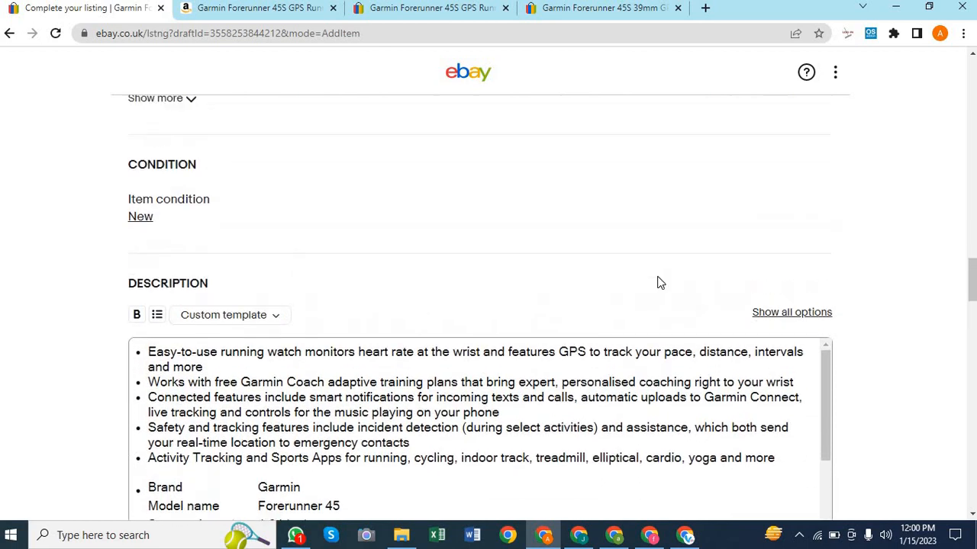
scroll(660, 282, up, 10)
scroll(660, 283, down, 2)
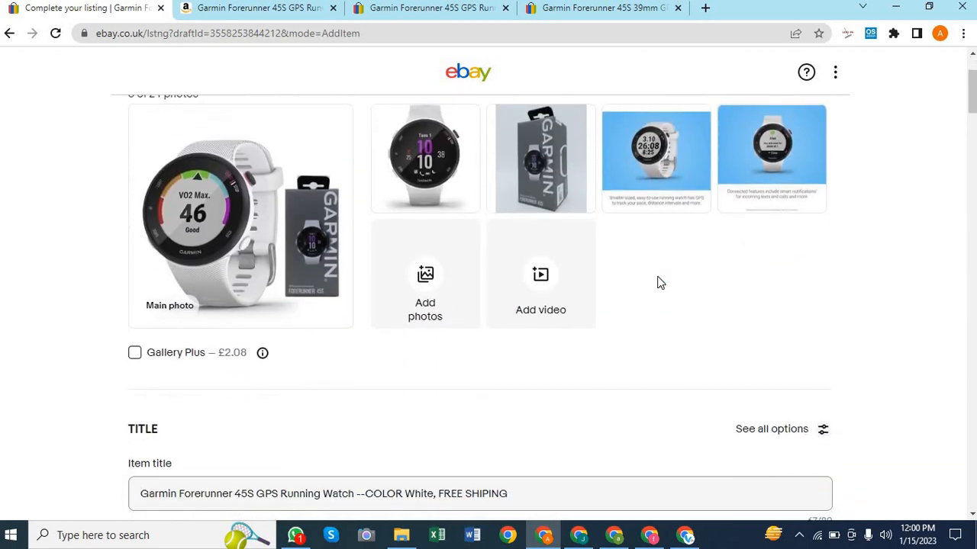
scroll(616, 331, down, 3)
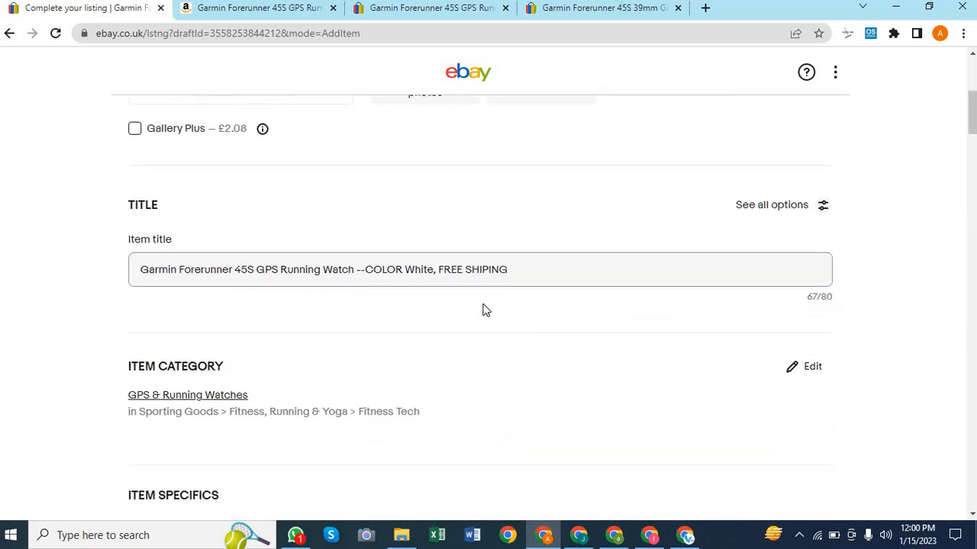
scroll(485, 310, down, 8)
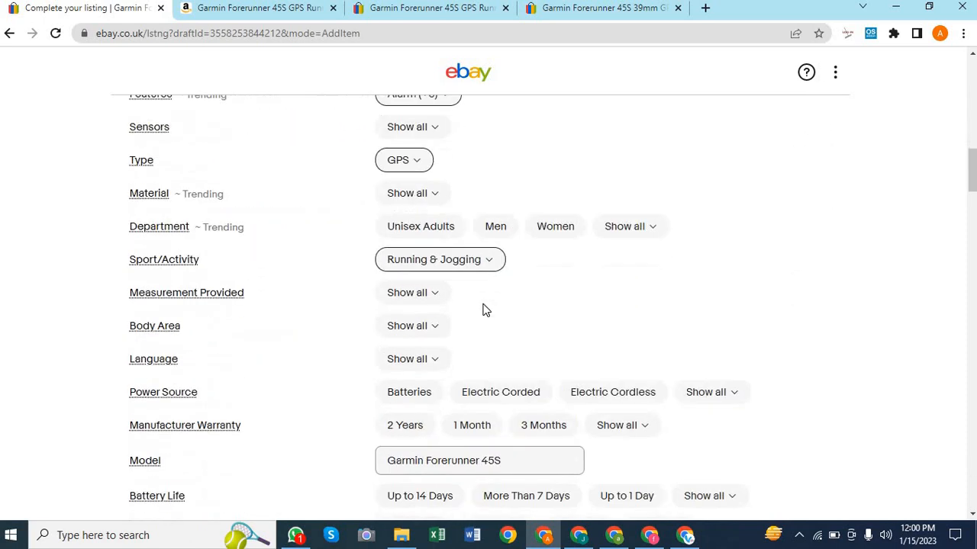
scroll(485, 310, down, 6)
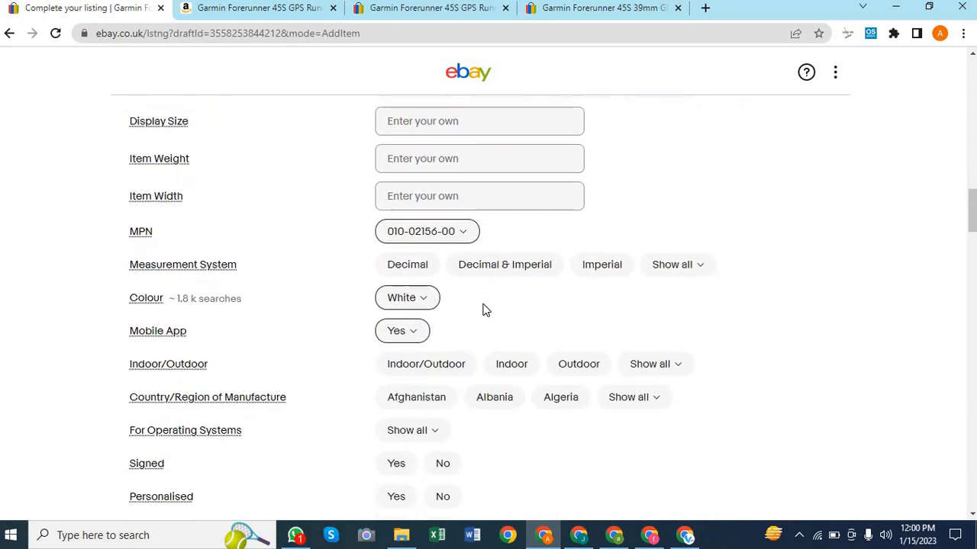
scroll(482, 309, down, 10)
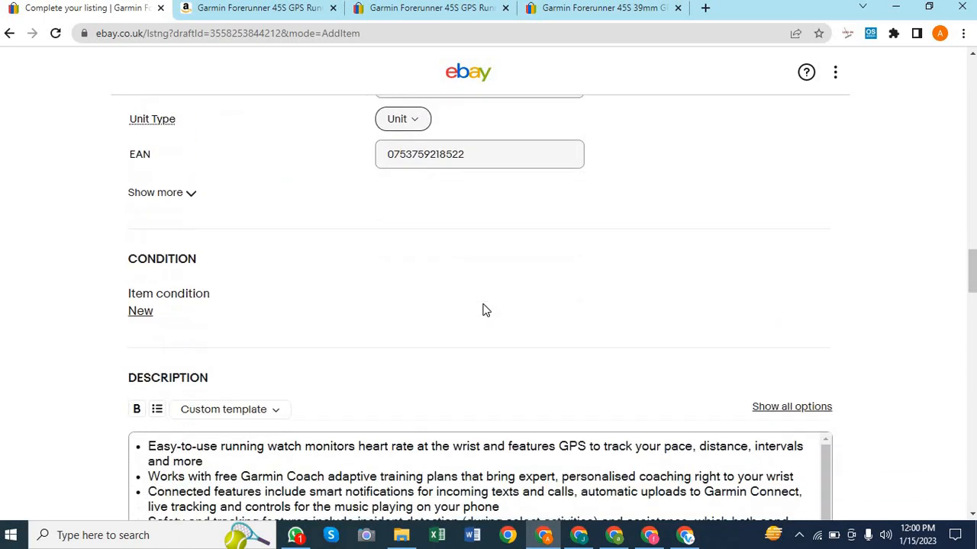
scroll(485, 309, down, 2)
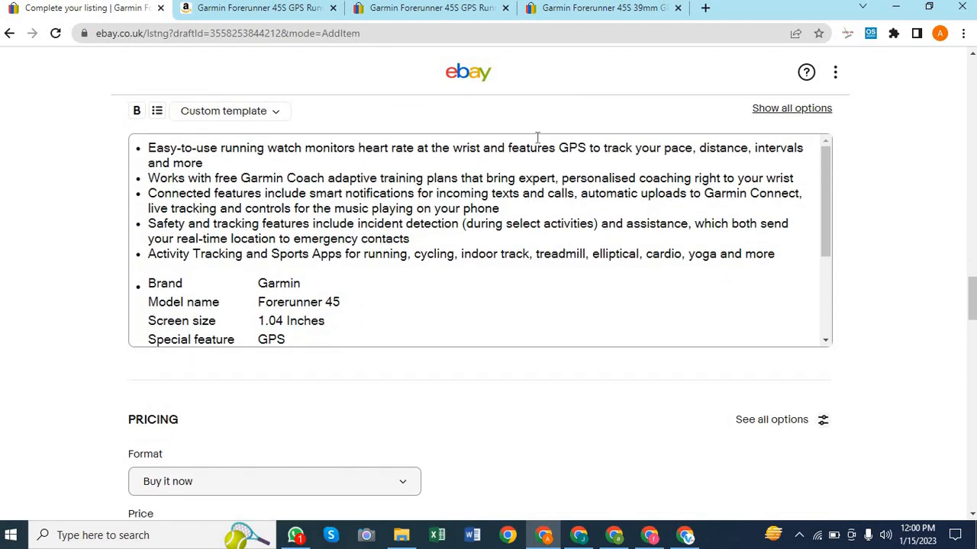
scroll(396, 329, down, 3)
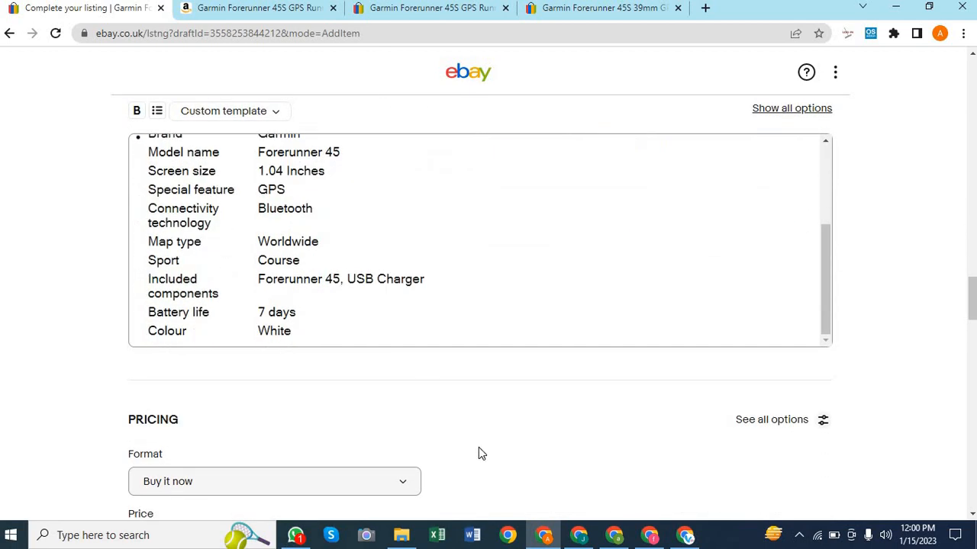
scroll(479, 450, down, 4)
scroll(480, 452, down, 4)
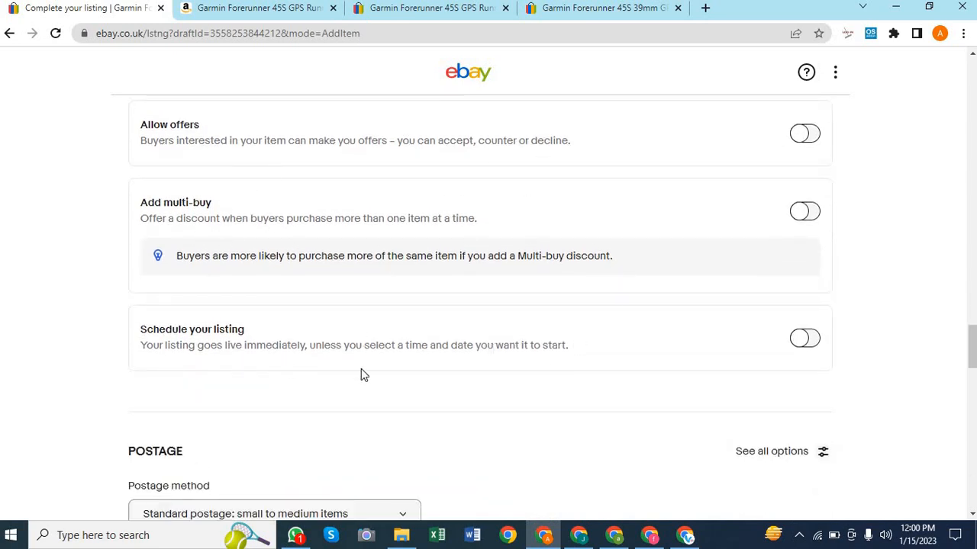
scroll(532, 403, down, 4)
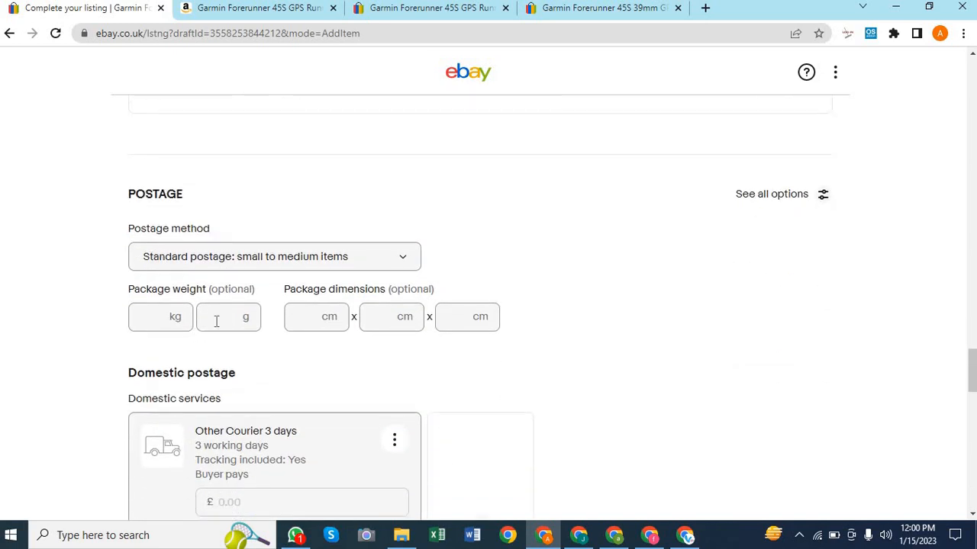
click(217, 322)
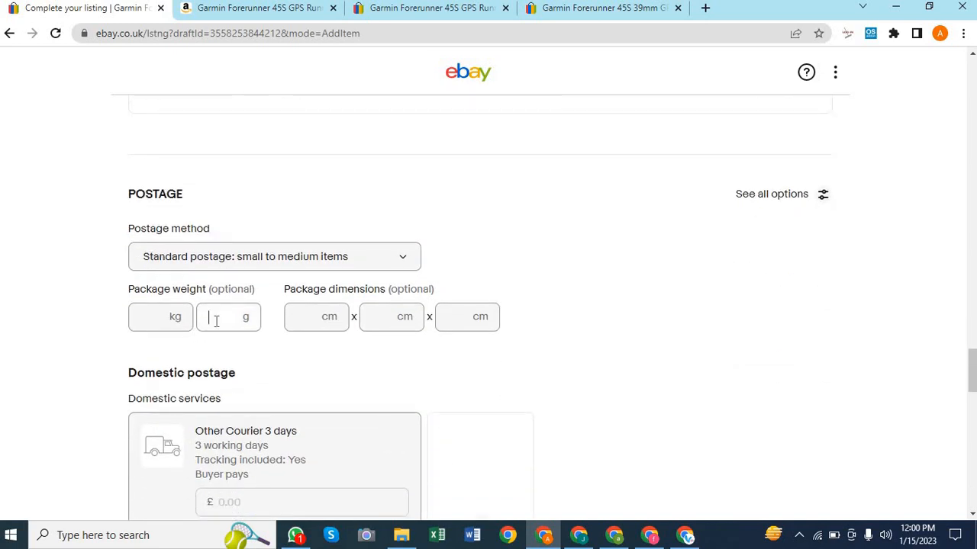
click(162, 315)
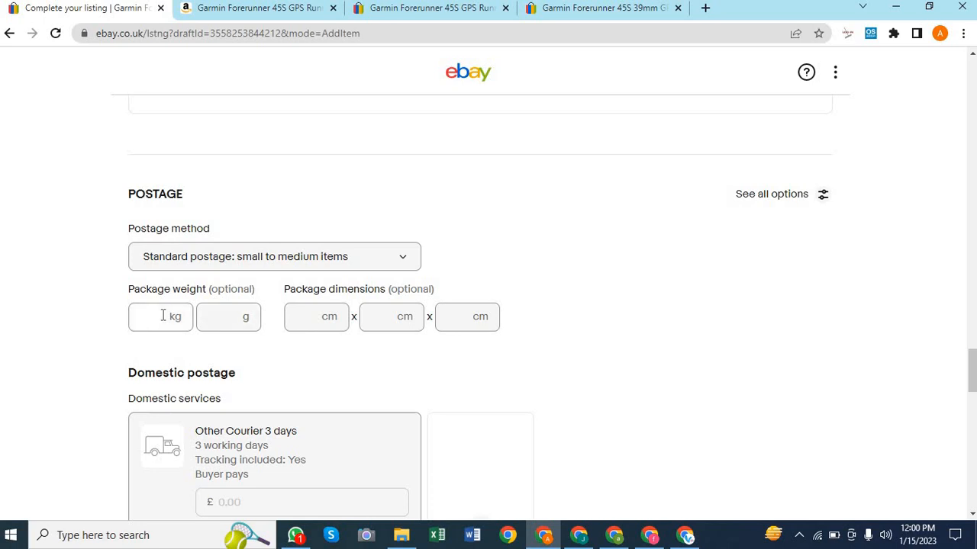
click(225, 316)
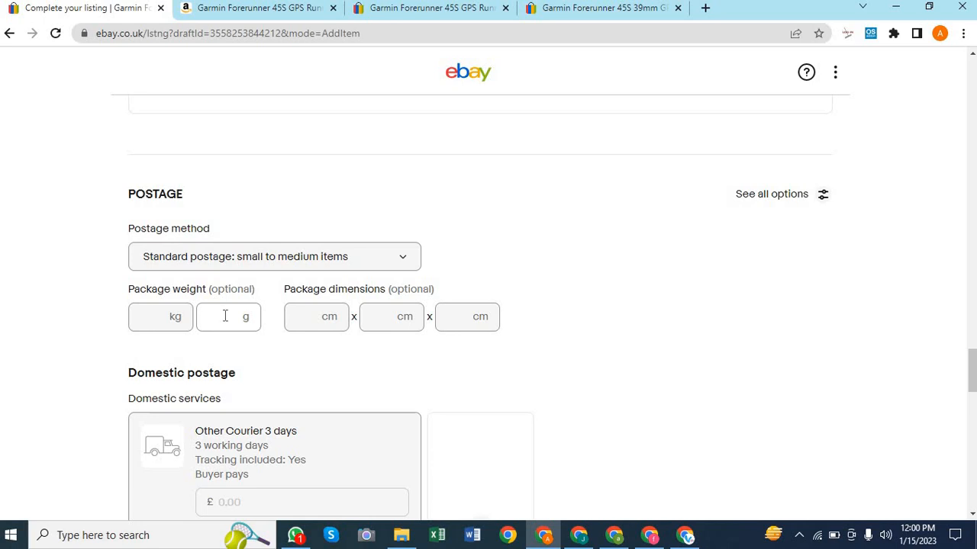
click(727, 351)
scroll(575, 353, down, 1)
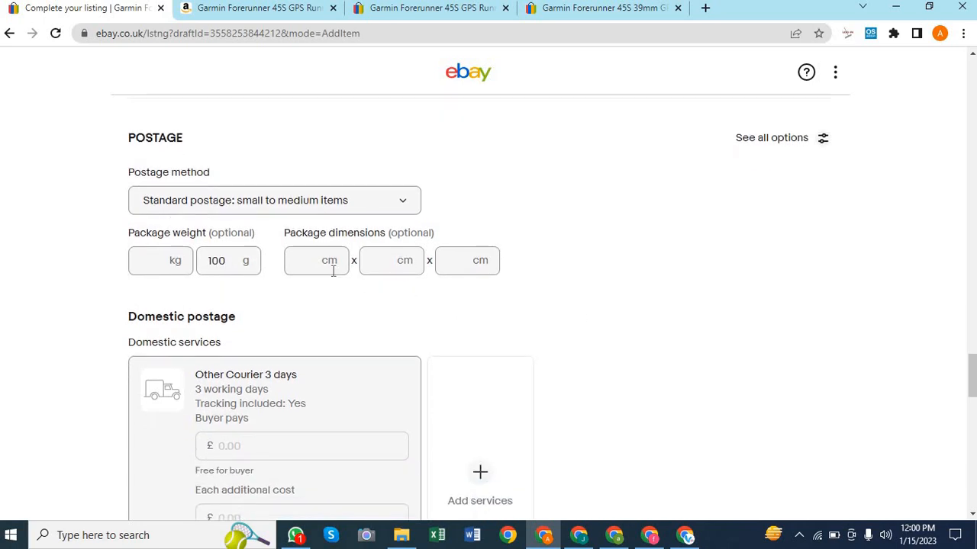
Move into the package length and width fields in cm, leaving them empty
click(318, 262)
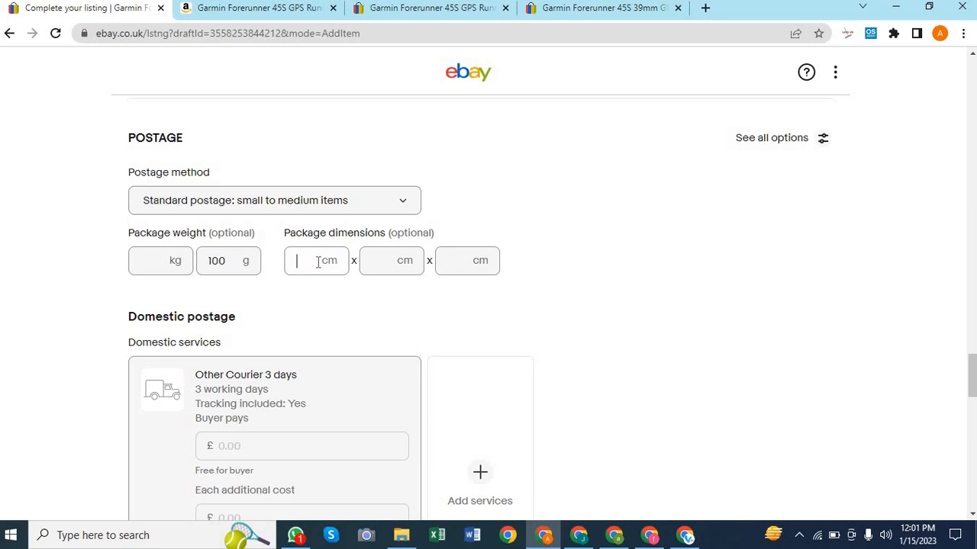
click(370, 260)
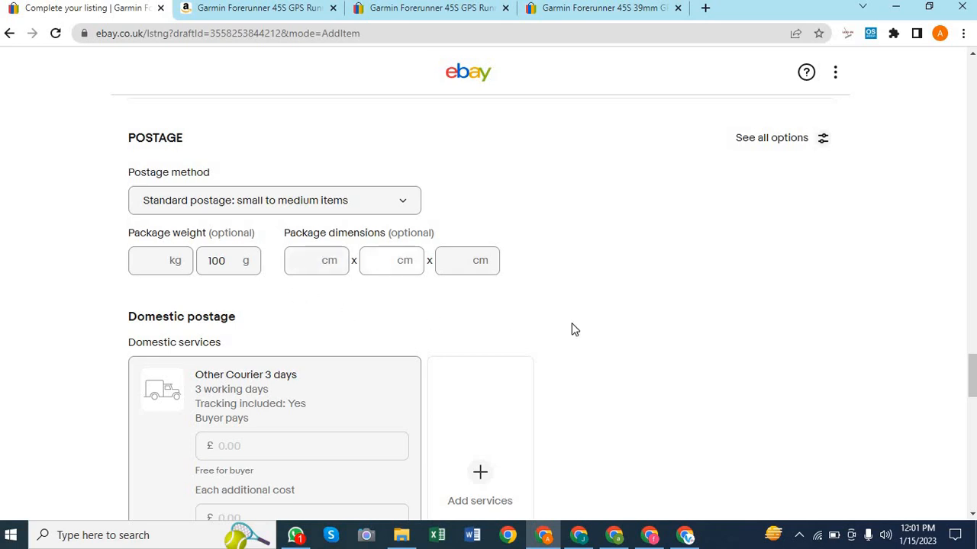
scroll(571, 329, down, 3)
scroll(571, 329, up, 2)
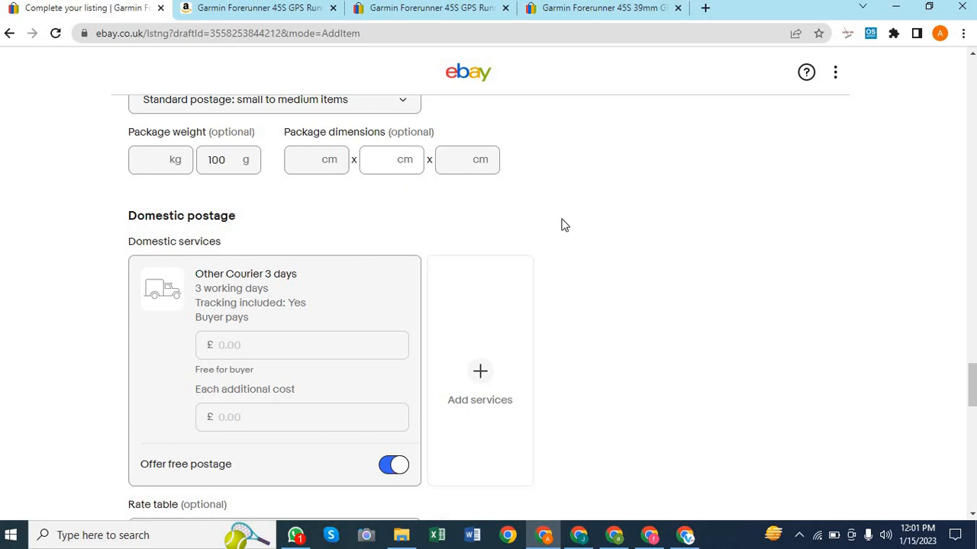
scroll(534, 371, down, 4)
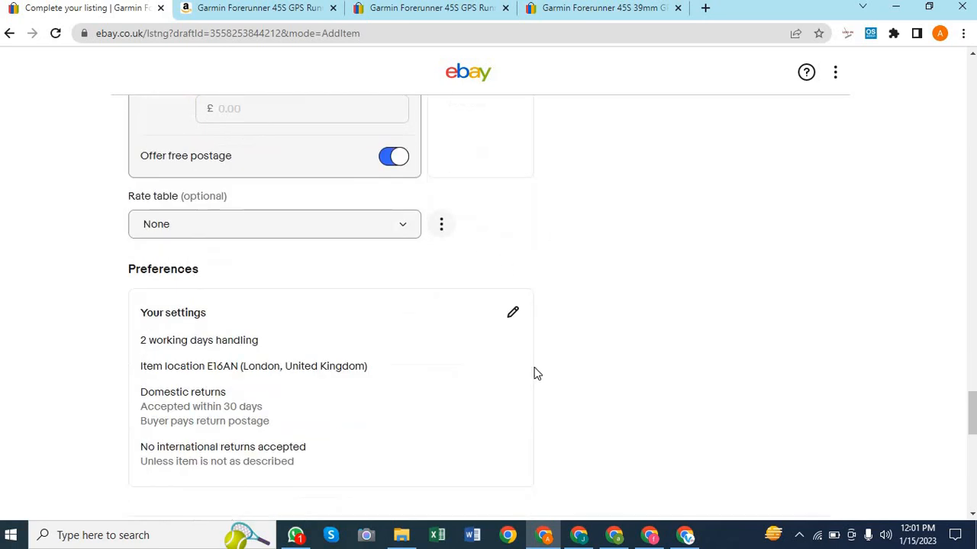
click(406, 230)
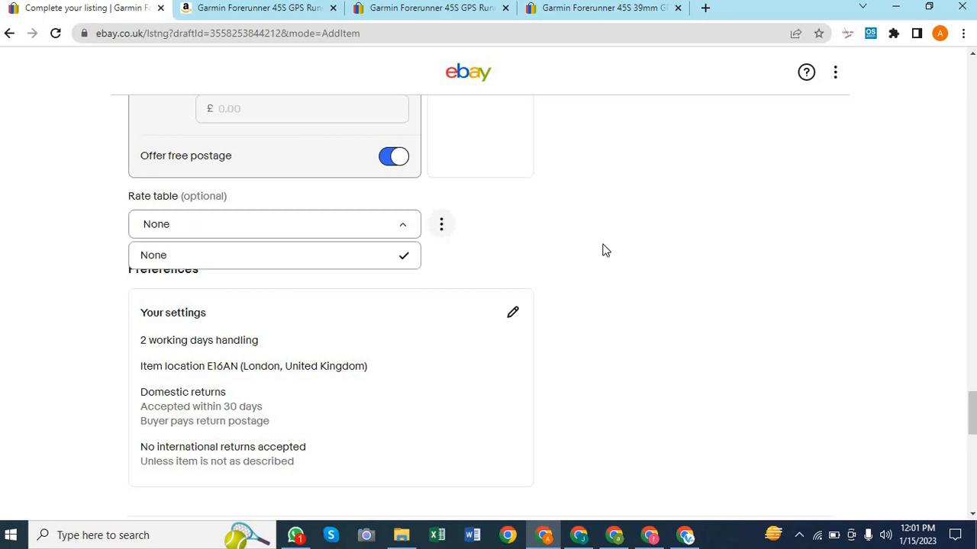
click(684, 224)
scroll(685, 224, up, 4)
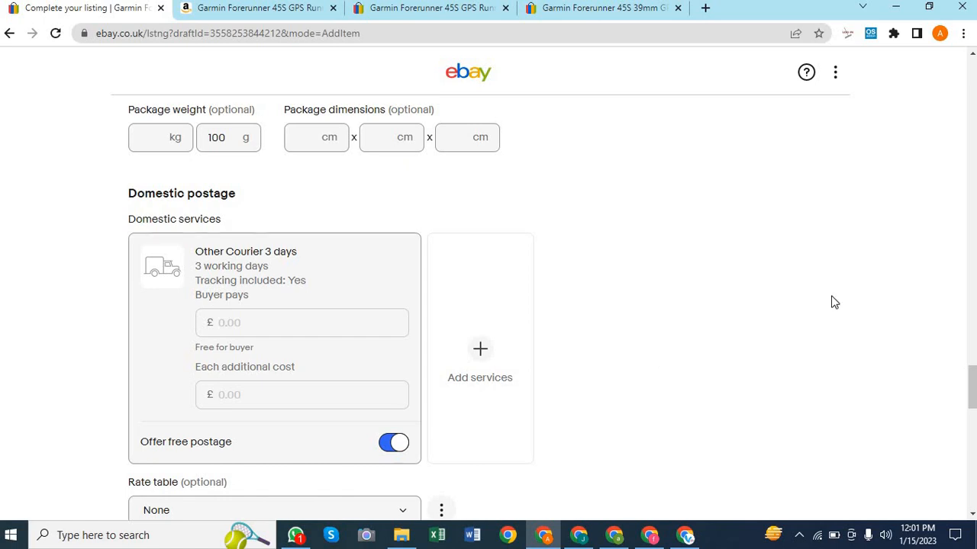
Scroll down to the fee terms and the List with displayed fees button at the form's end
scroll(921, 286, up, 10)
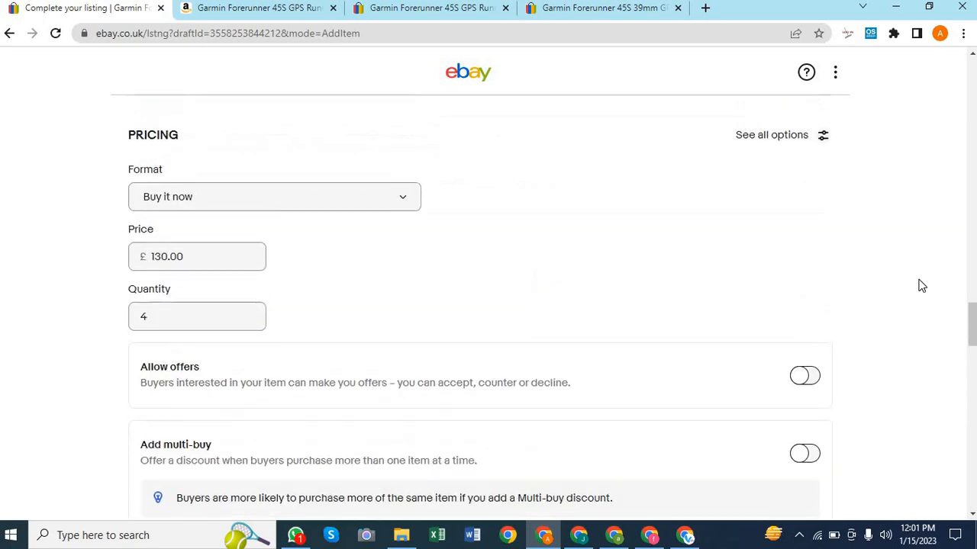
scroll(922, 286, down, 4)
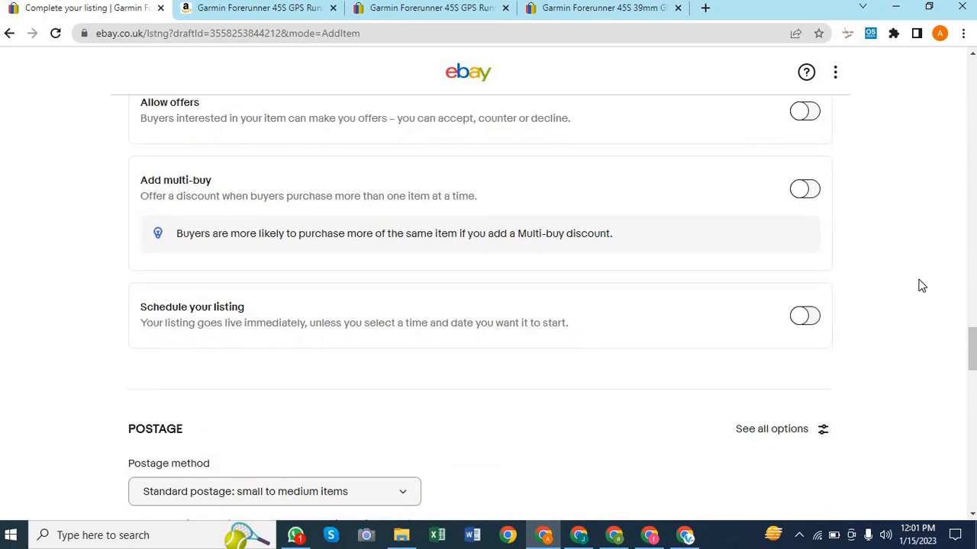
scroll(922, 286, down, 1)
scroll(922, 286, down, 5)
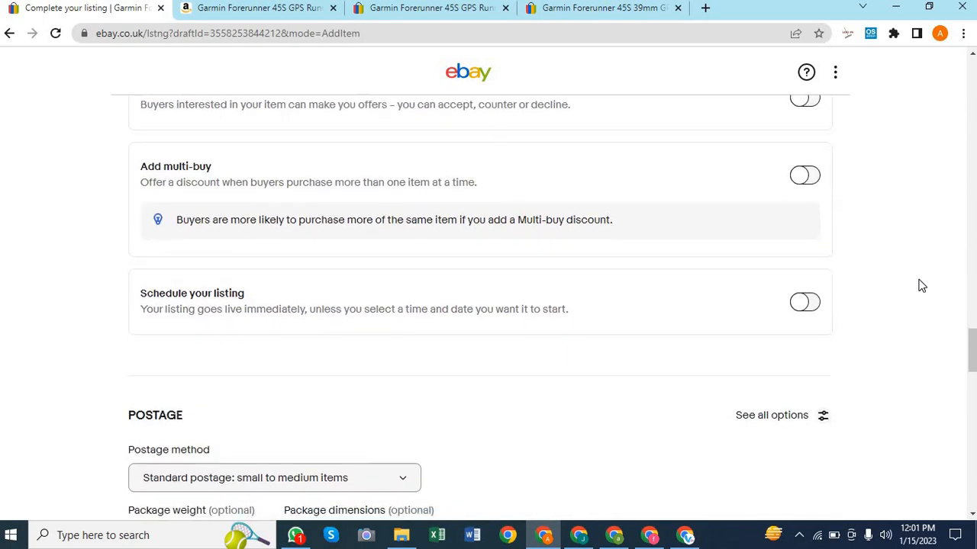
scroll(922, 286, down, 5)
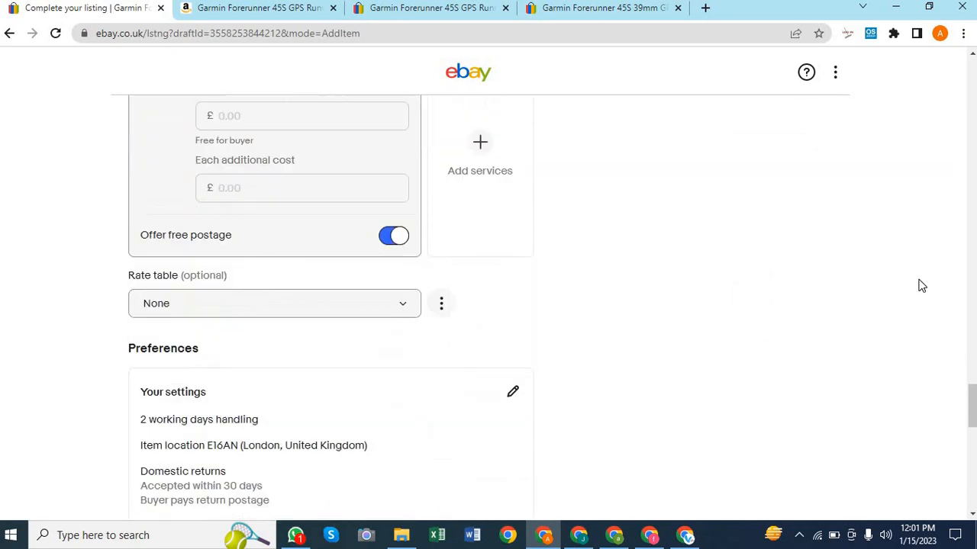
scroll(660, 365, down, 1)
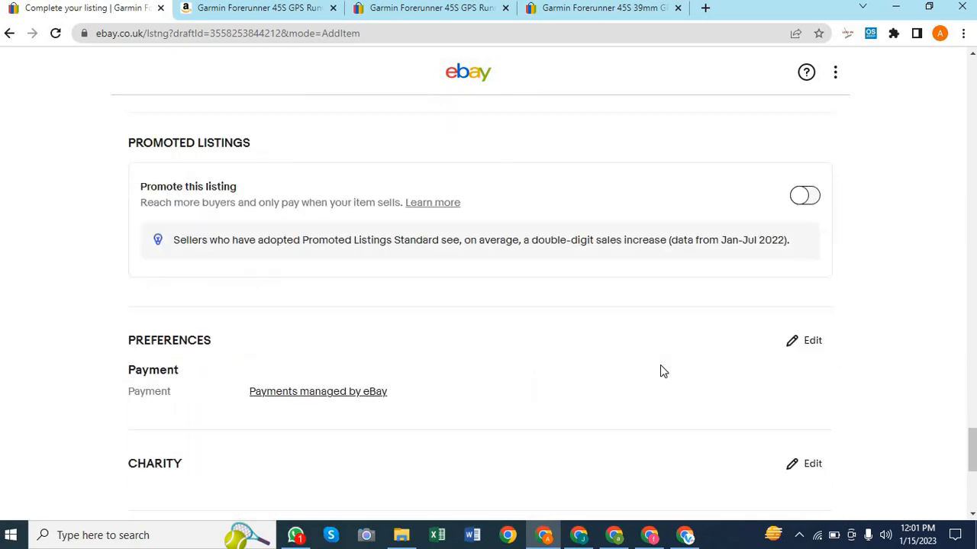
scroll(510, 347, down, 1)
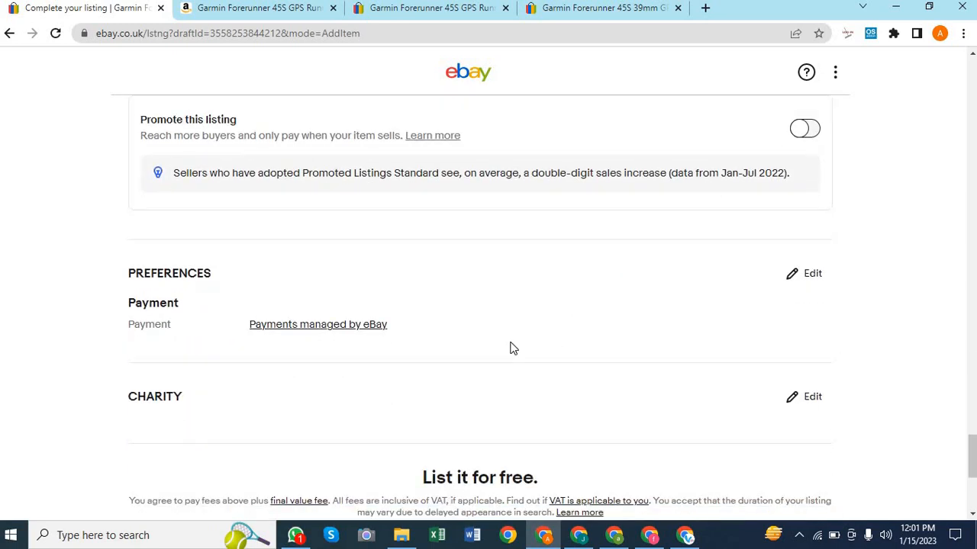
scroll(510, 347, down, 2)
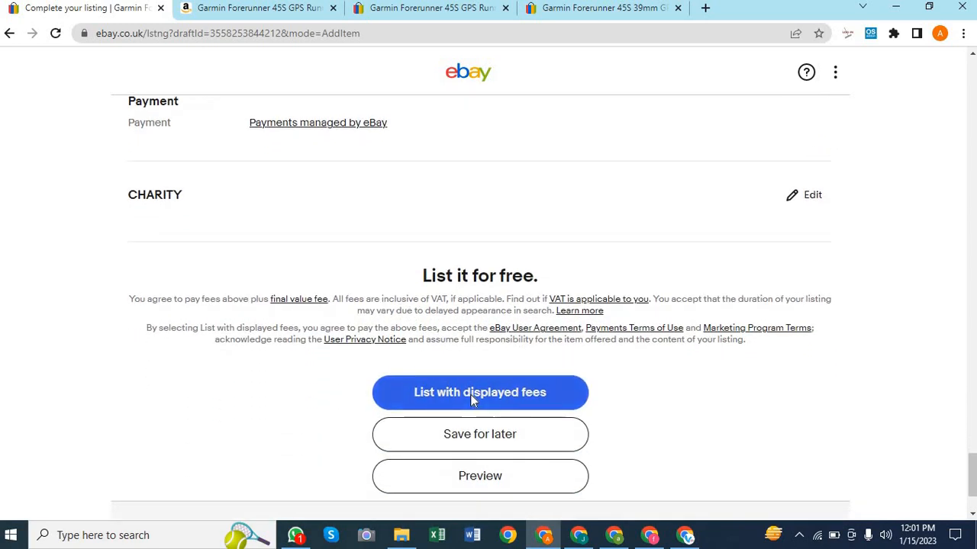
Submit the Garmin listing with displayed fees and accept the prompt to review payout details
click(470, 397)
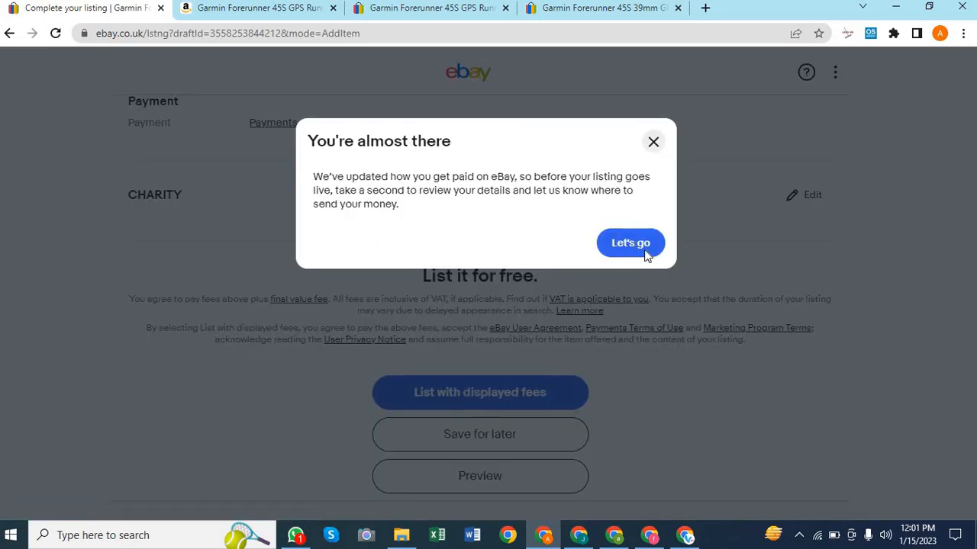
click(645, 251)
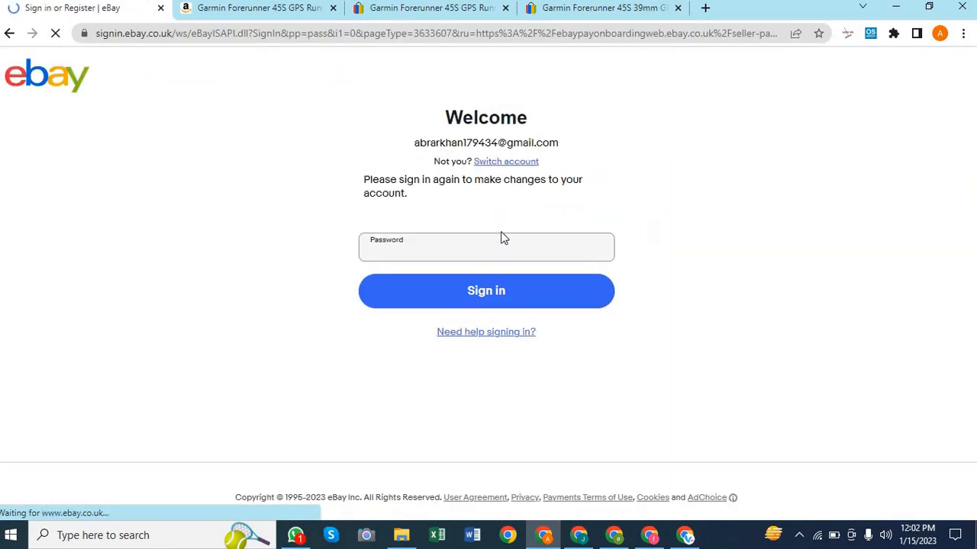
Sign back in by pasting the account password into the Password field
click(404, 246)
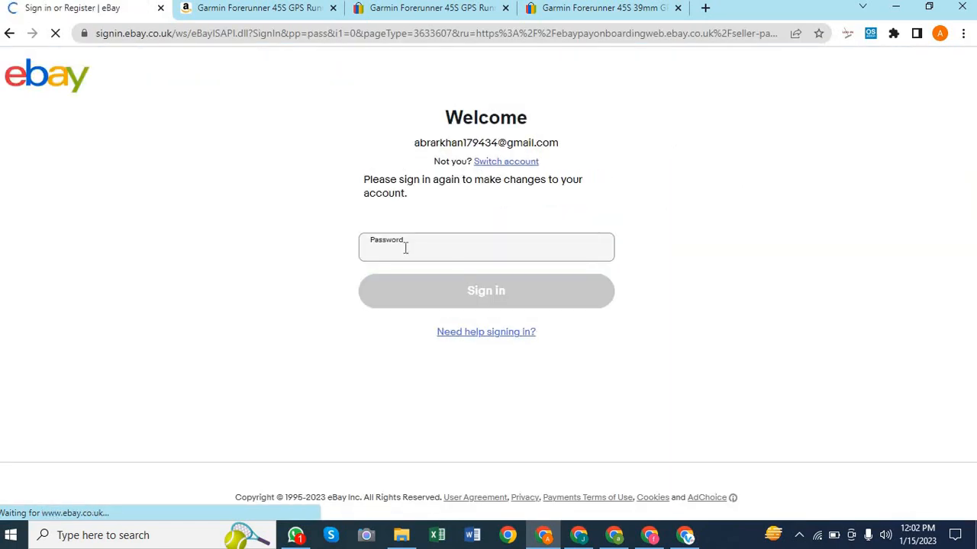
key(ctrl+v)
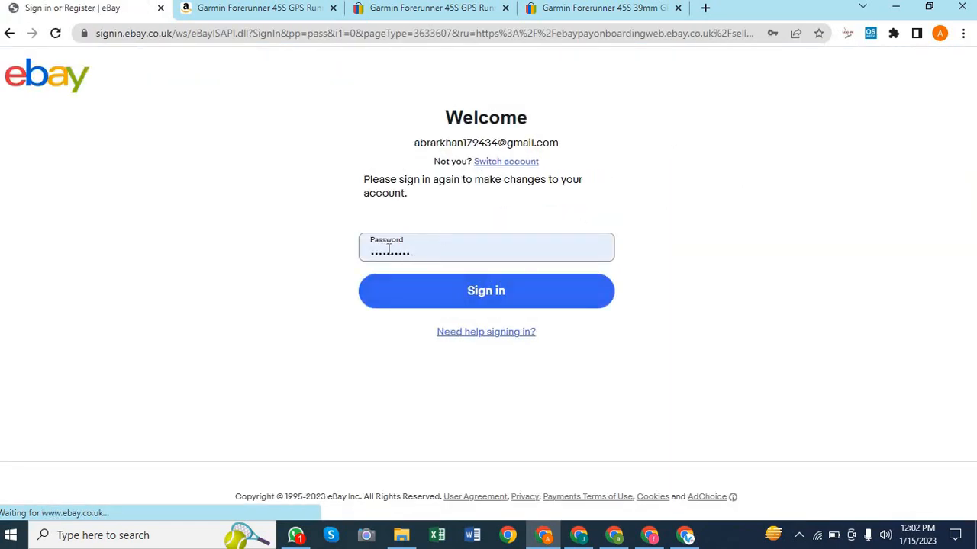
click(486, 293)
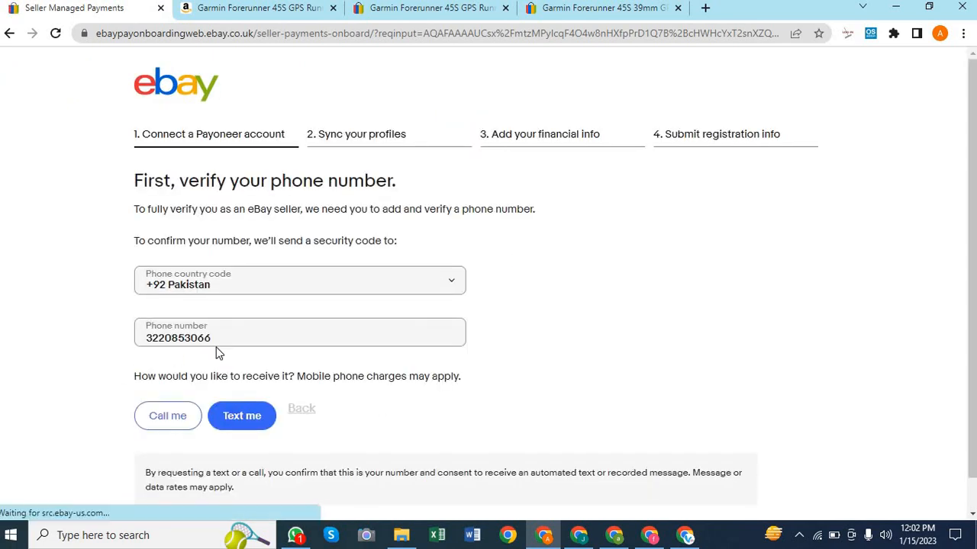
Replace the old phone number with a new Pakistani mobile number under +92
drag(229, 340, 142, 339)
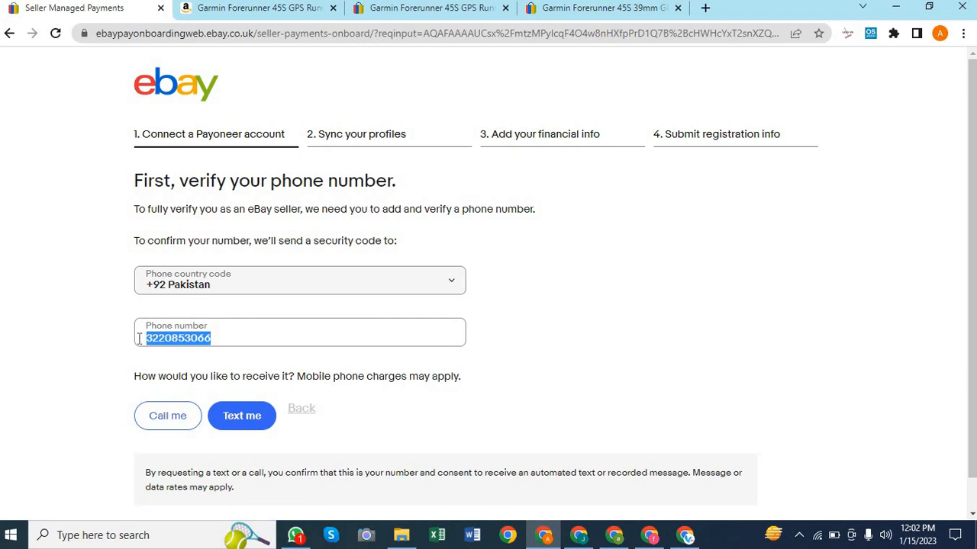
key(BackSpace)
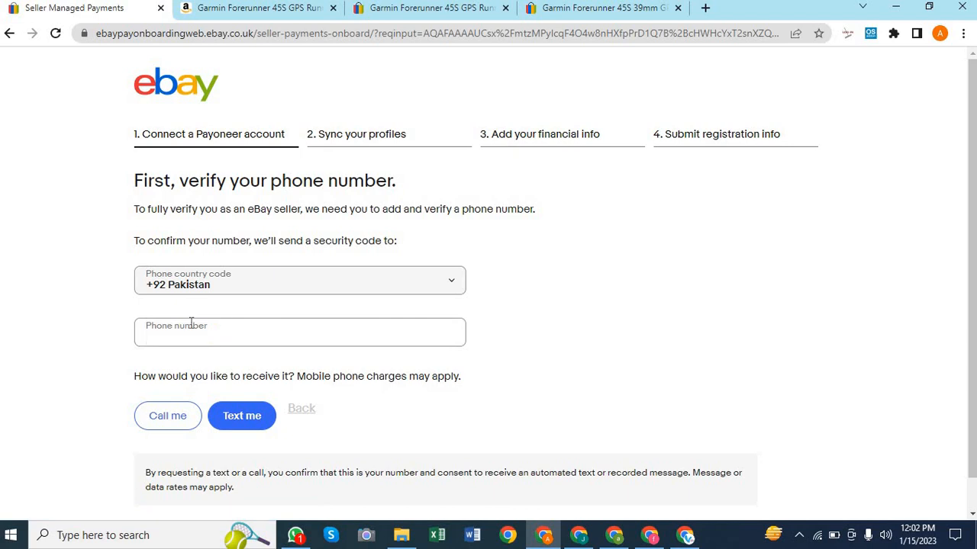
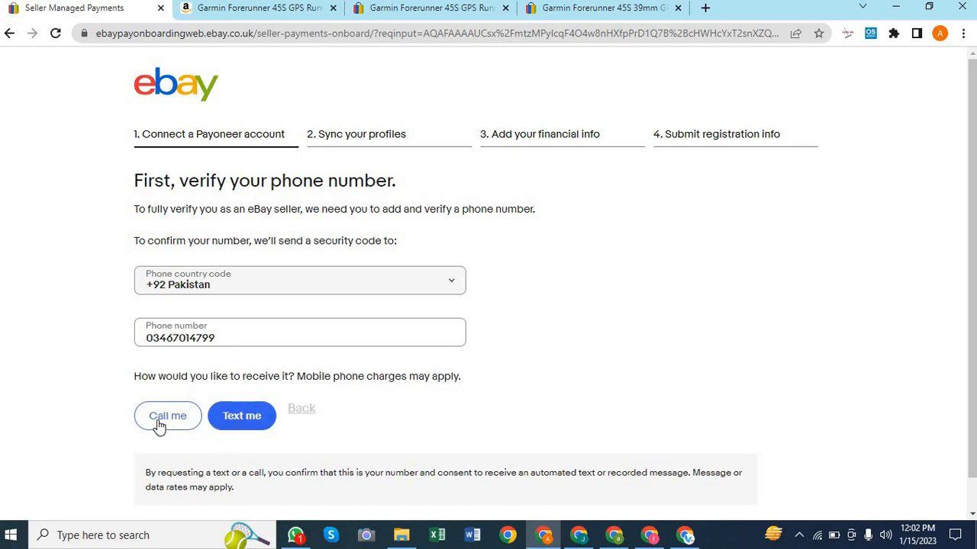
scroll(500, 344, down, 1)
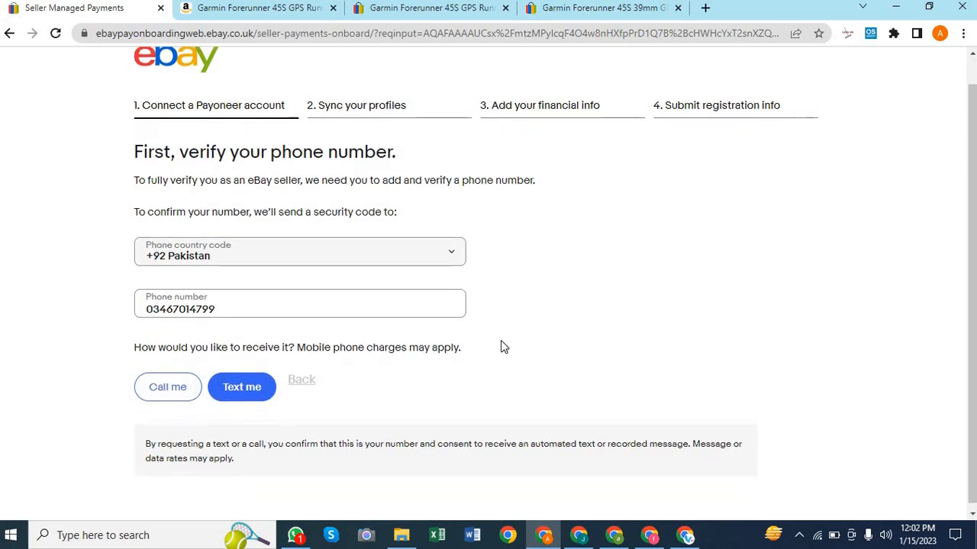
scroll(501, 345, up, 1)
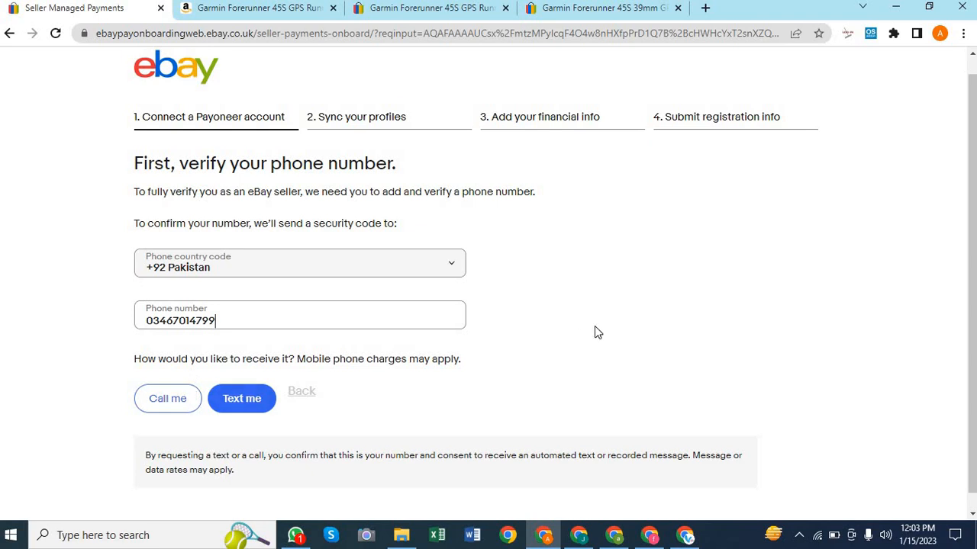
scroll(596, 332, down, 1)
scroll(597, 332, up, 1)
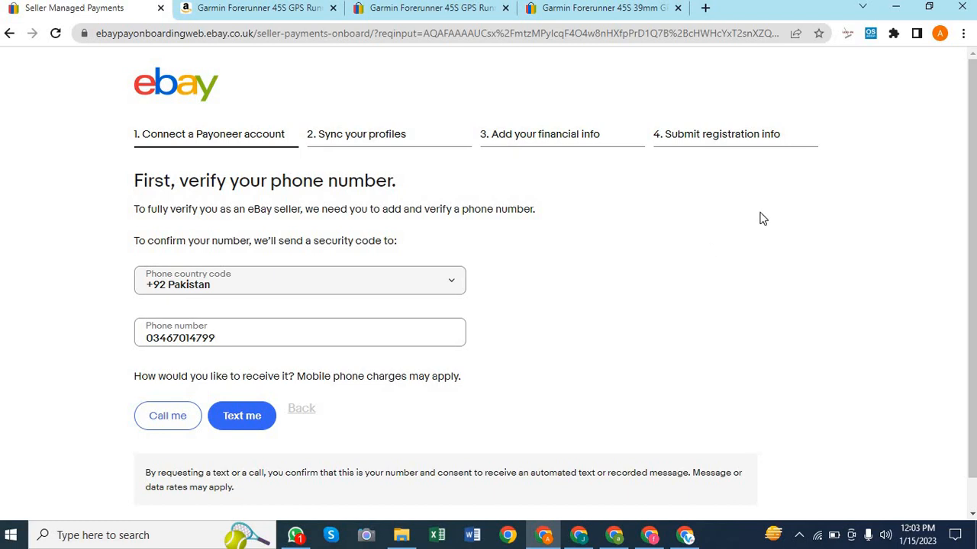
scroll(611, 354, down, 1)
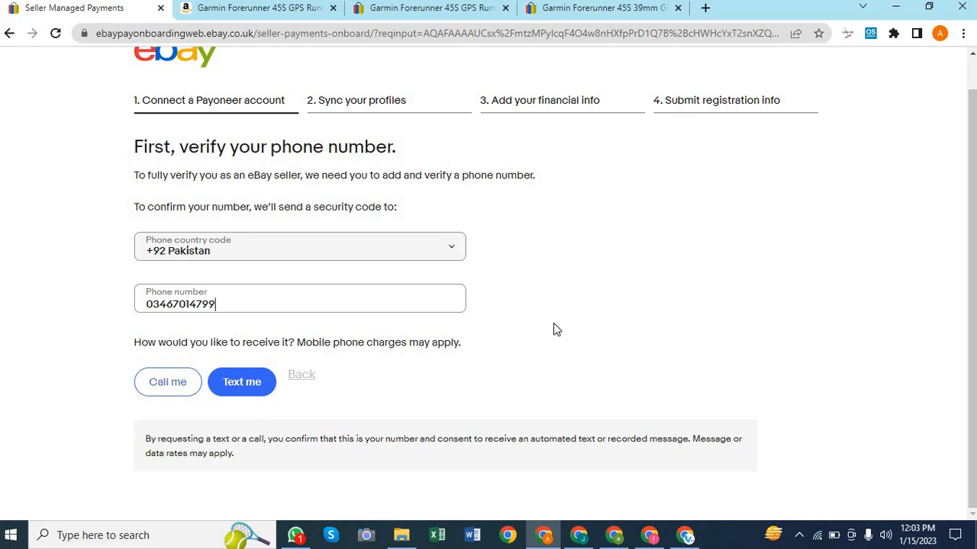
scroll(555, 330, up, 1)
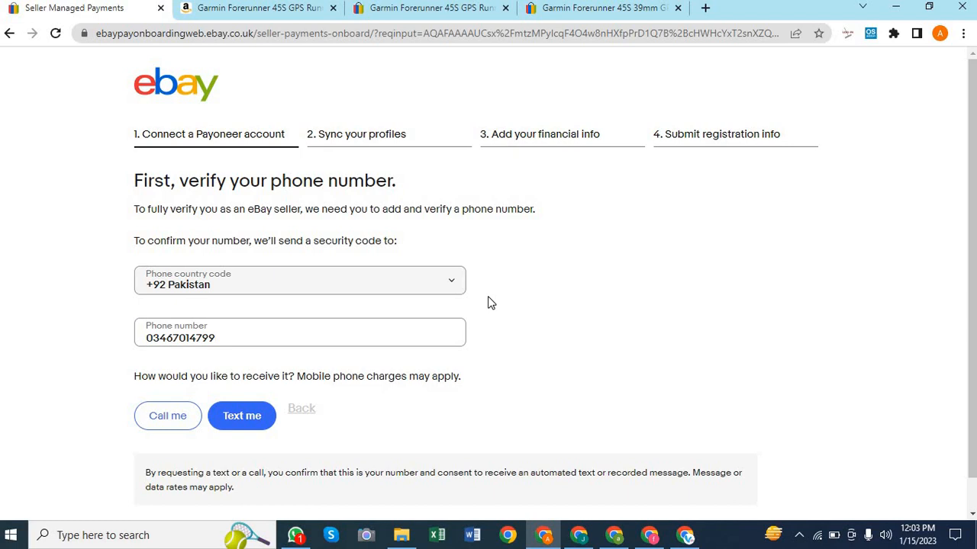
scroll(508, 377, down, 1)
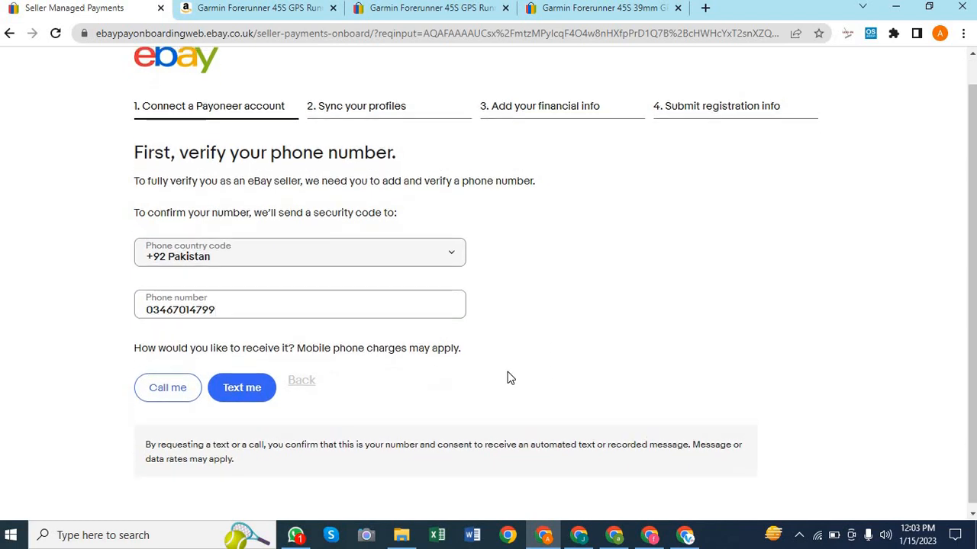
scroll(508, 377, up, 1)
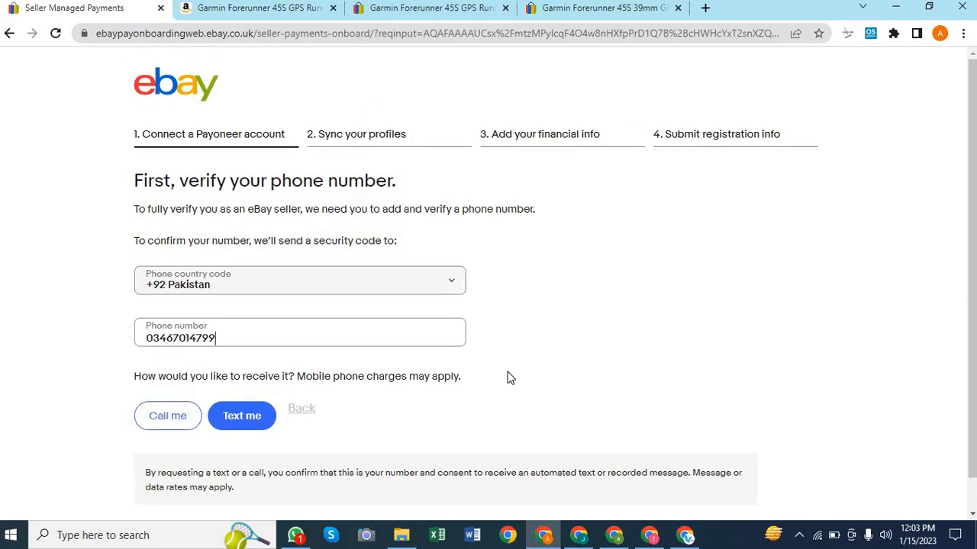
scroll(510, 378, down, 1)
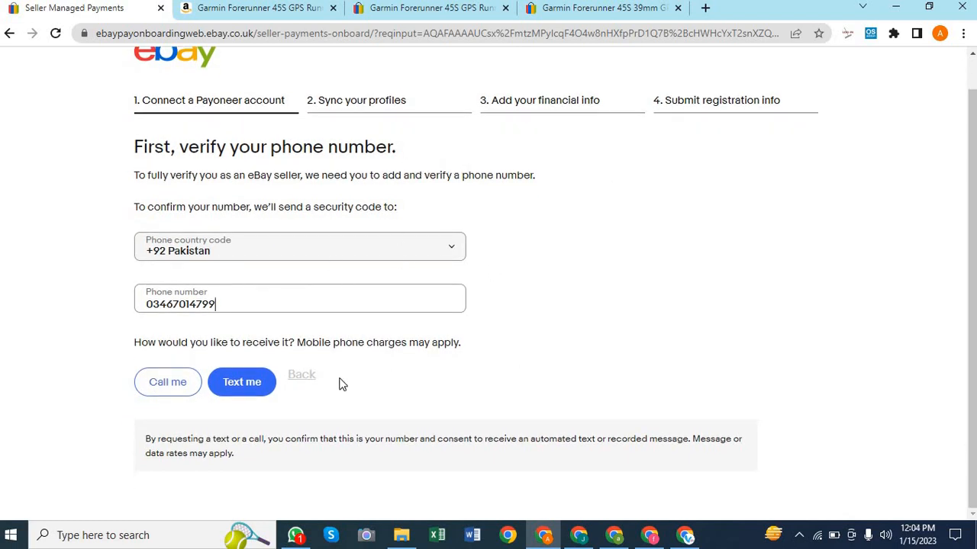
double_click(161, 303)
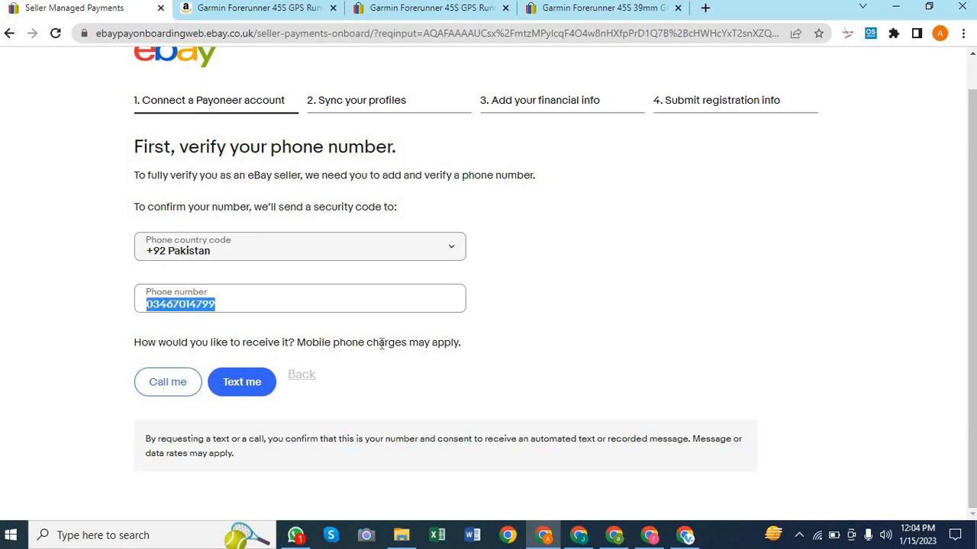
click(551, 369)
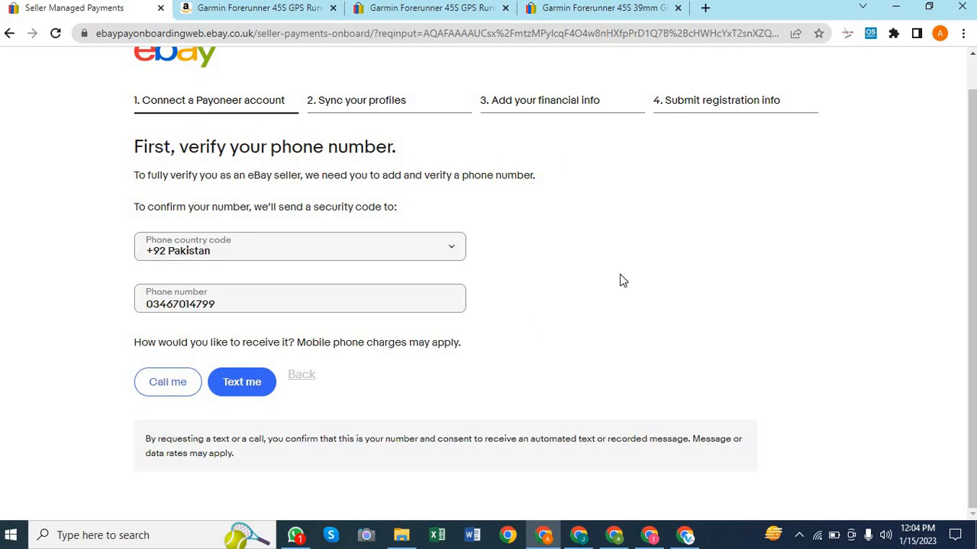
scroll(599, 288, up, 1)
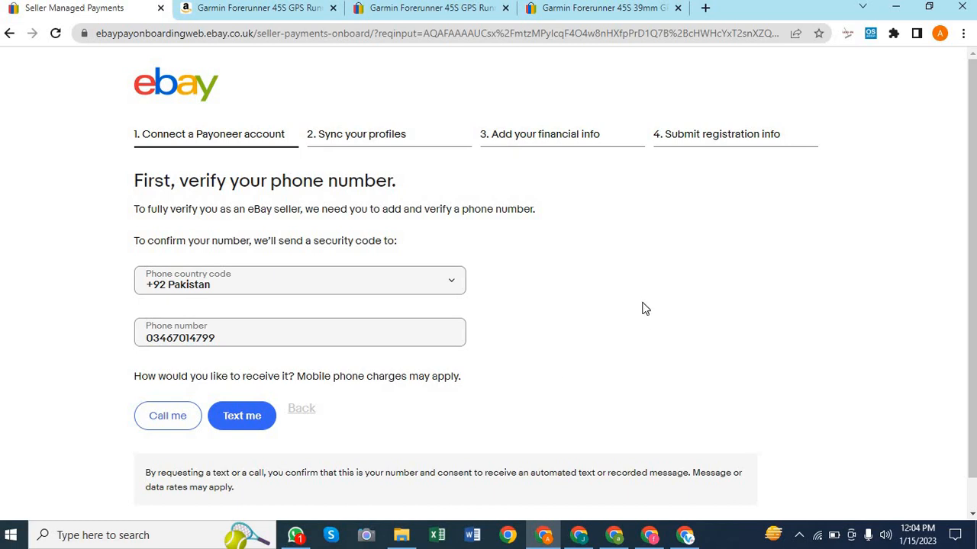
scroll(646, 309, down, 1)
scroll(645, 309, up, 1)
double_click(170, 340)
click(603, 374)
double_click(168, 341)
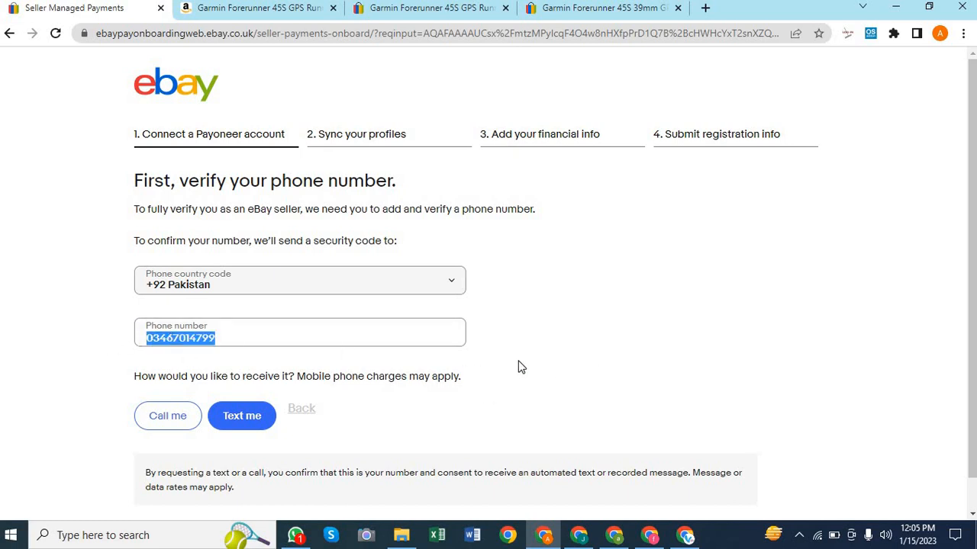
click(538, 361)
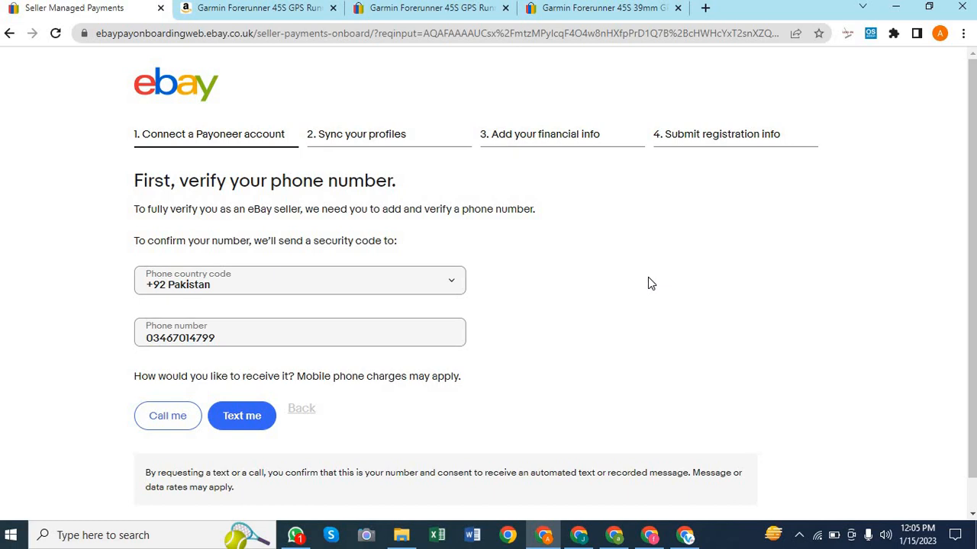
scroll(509, 354, down, 1)
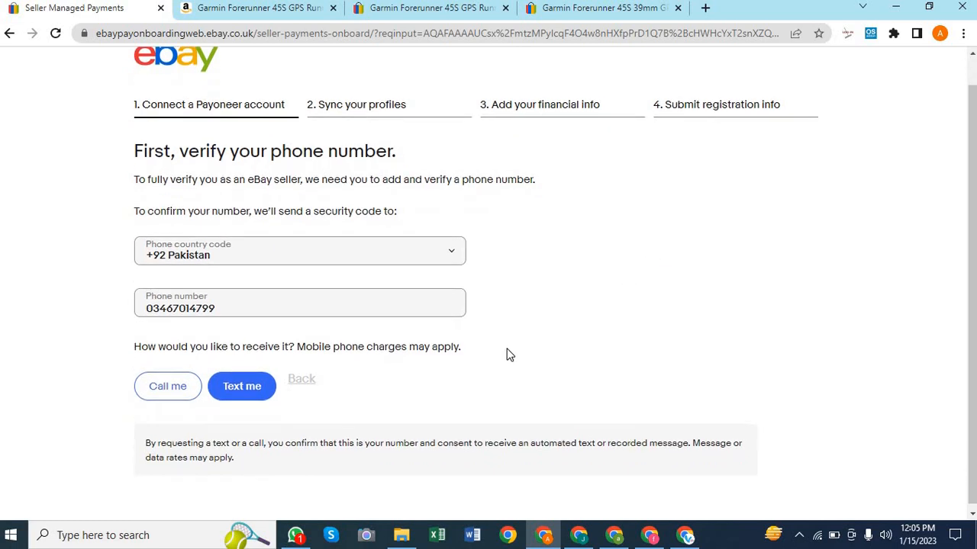
scroll(510, 354, up, 1)
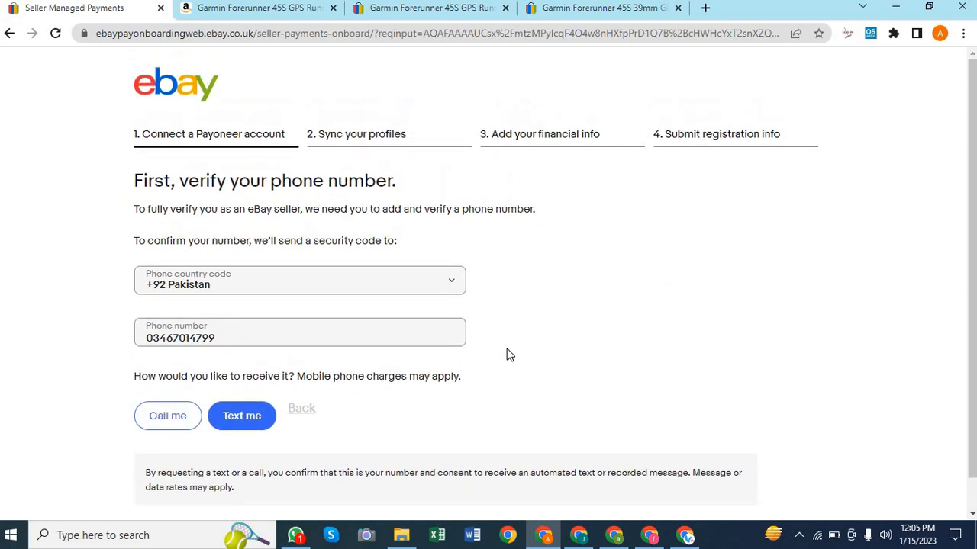
double_click(197, 343)
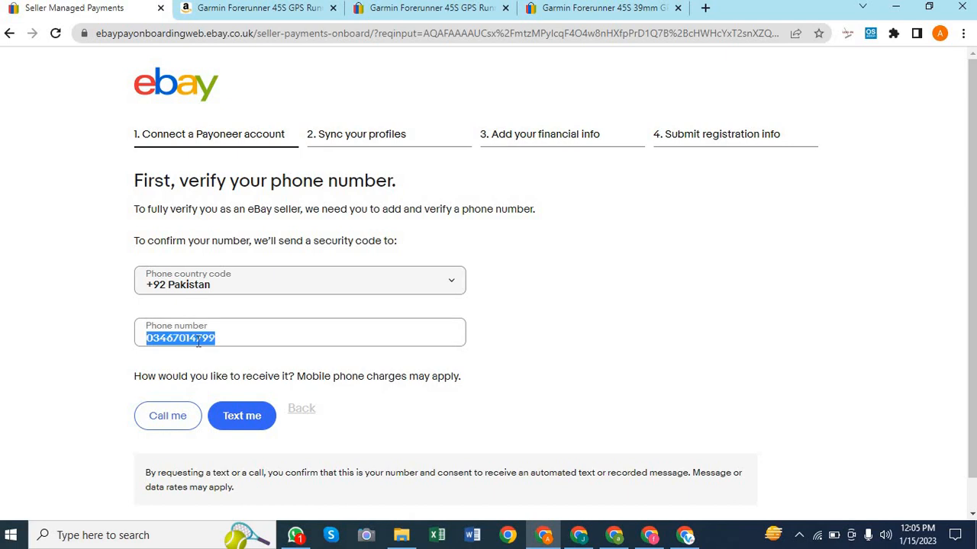
click(629, 335)
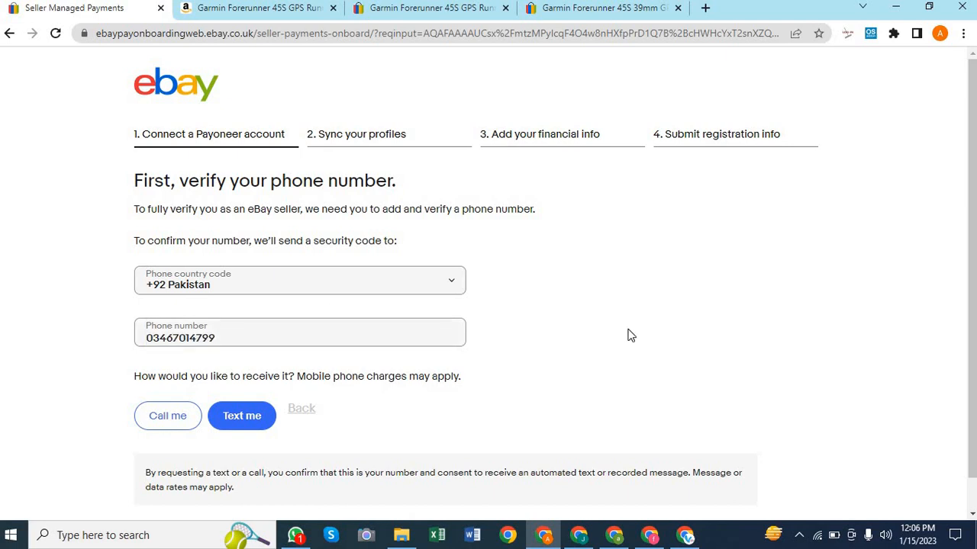